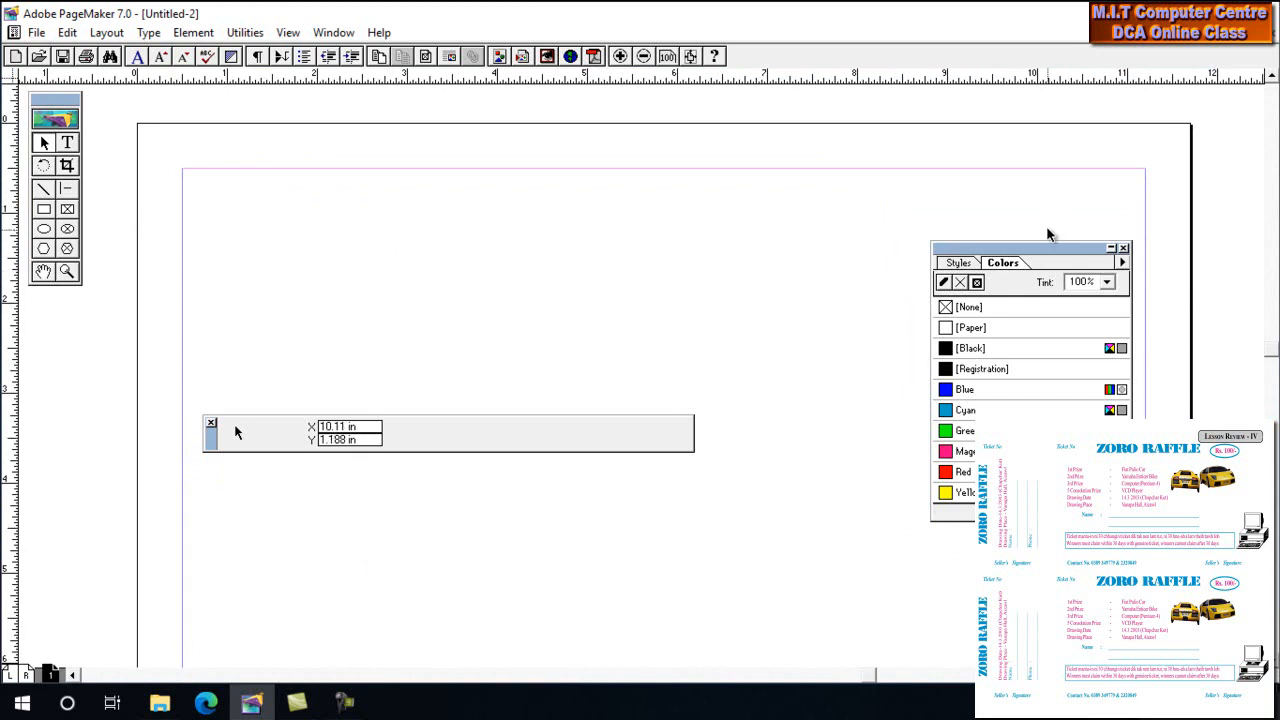
Move the Colors palette toward the right edge to uncover more of the blank page
drag(1043, 250, 1129, 253)
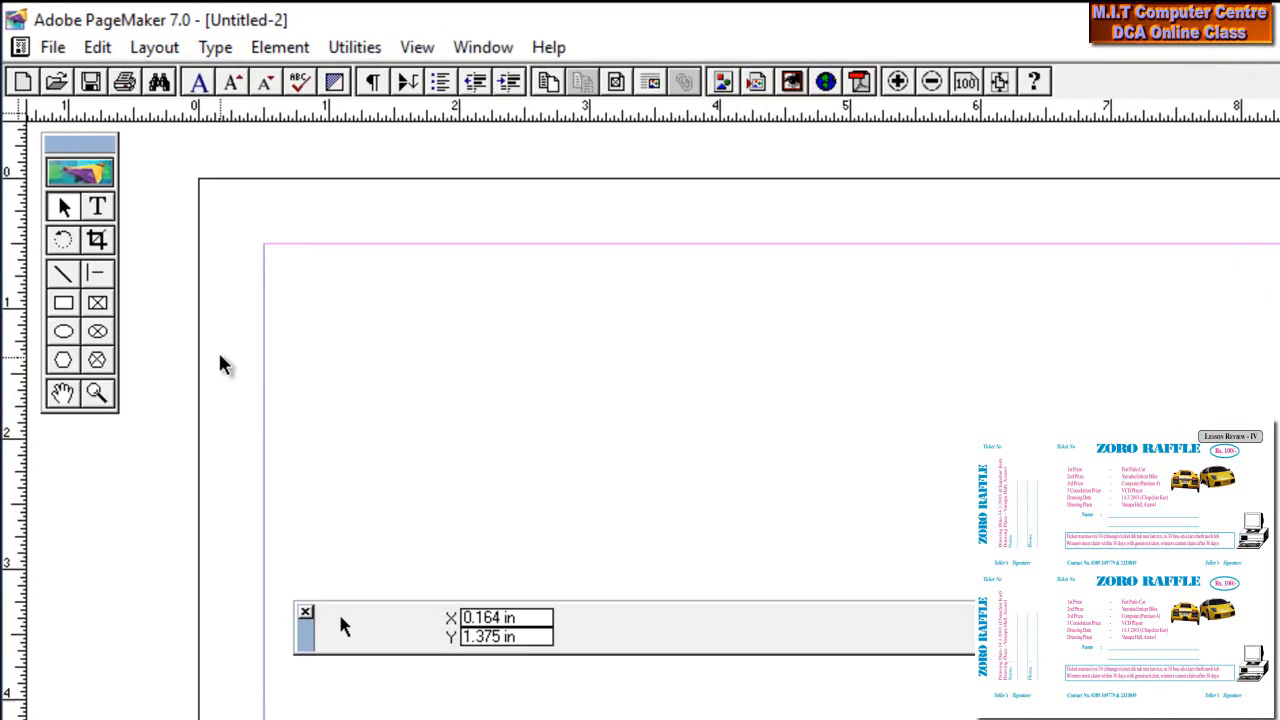
Set 2 column guides with 1-inch spacing, then drag the gutter left of centre
click(270, 80)
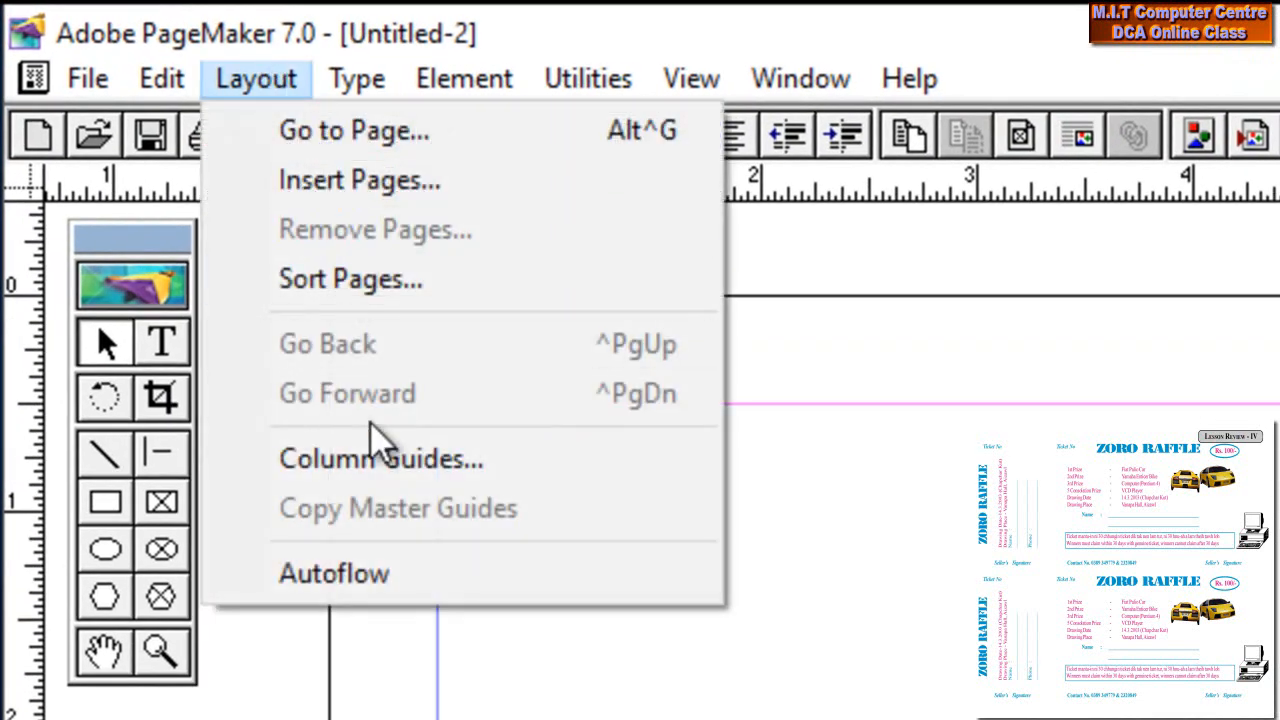
click(375, 457)
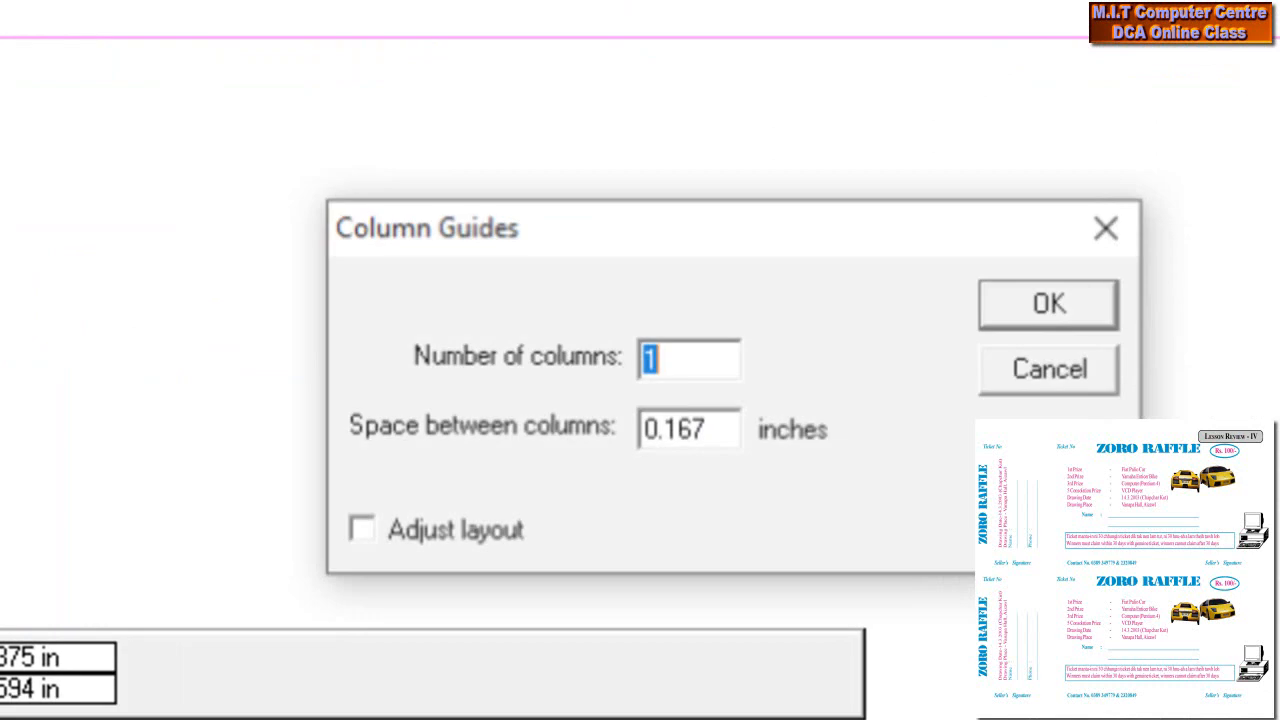
text(2)
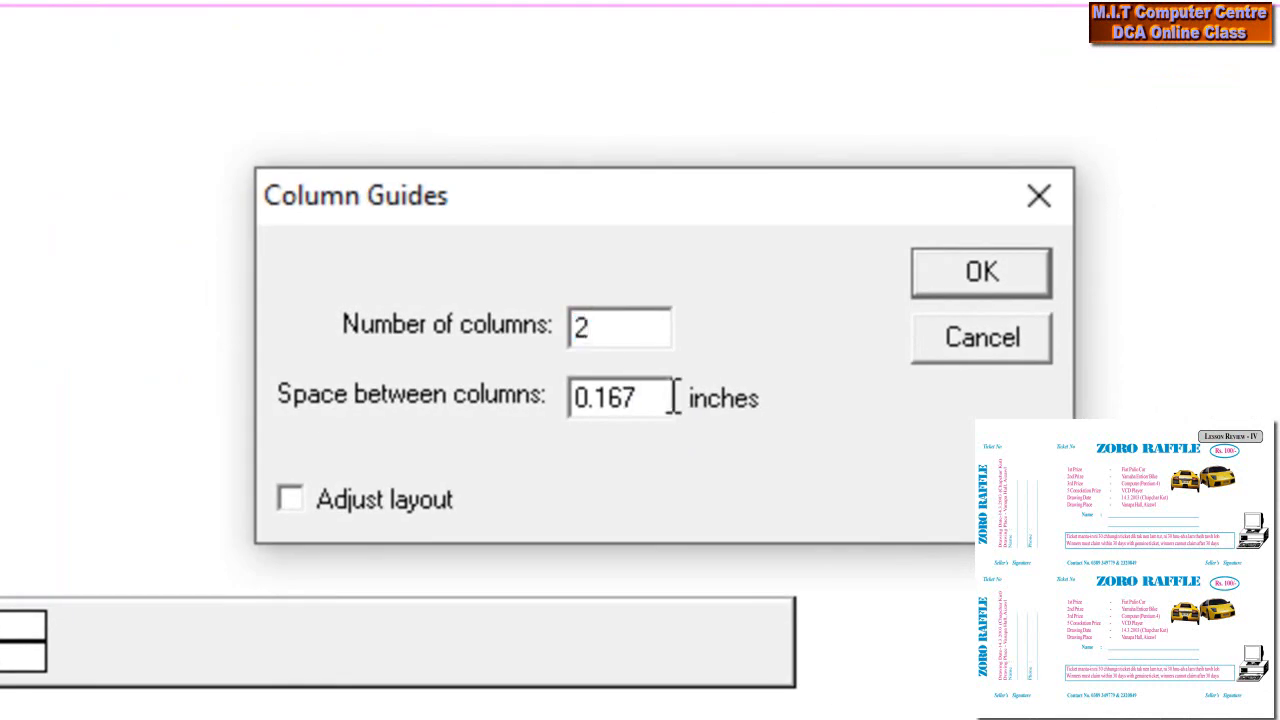
drag(674, 396, 560, 396)
text(1)
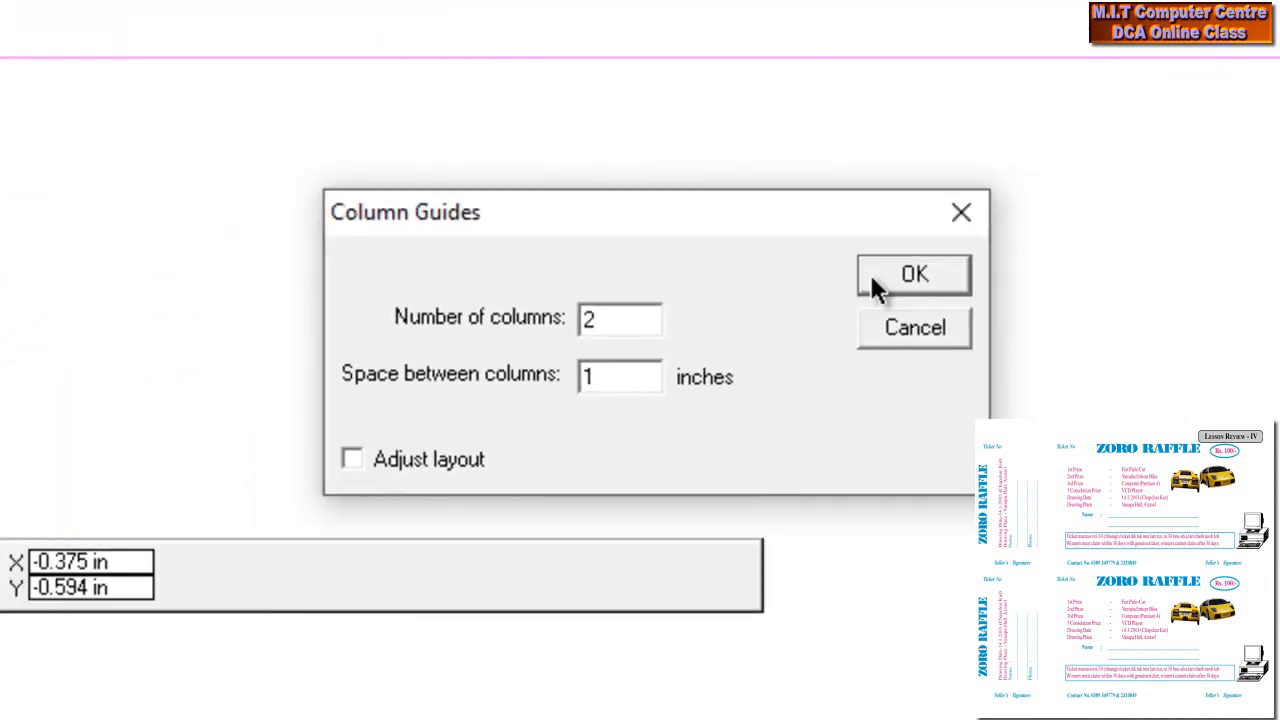
click(890, 278)
drag(617, 264, 444, 257)
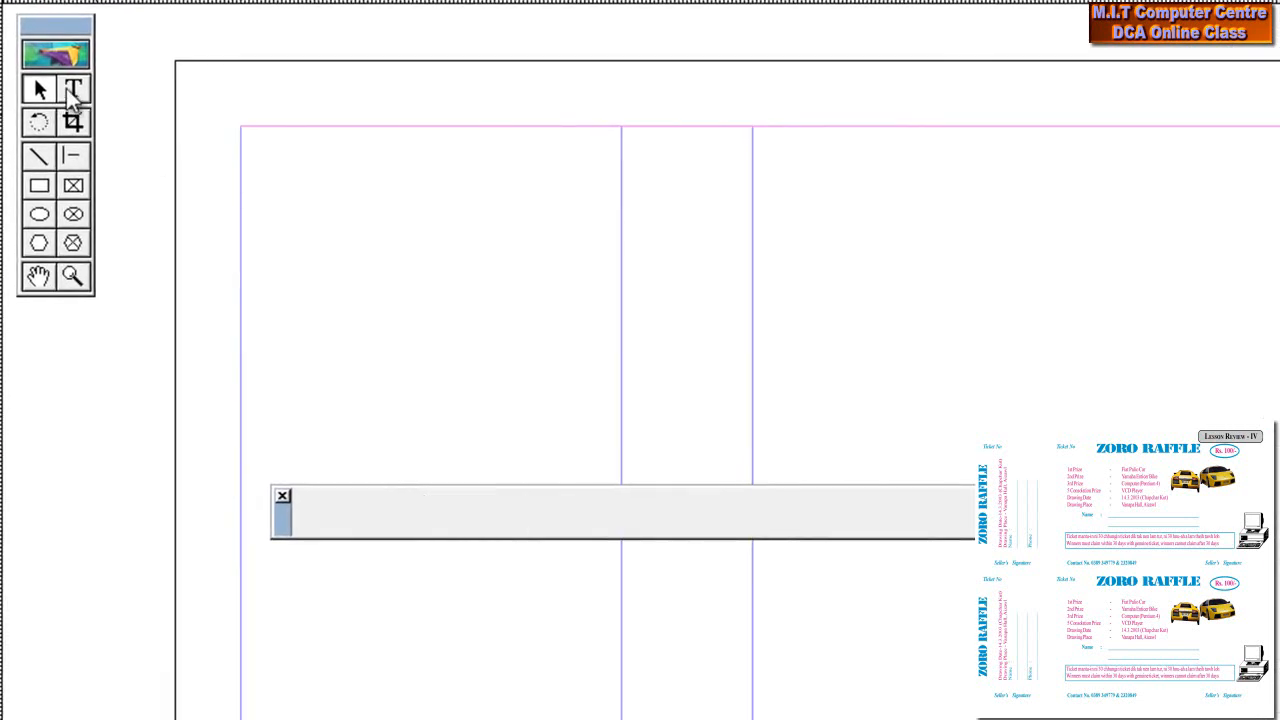
click(70, 90)
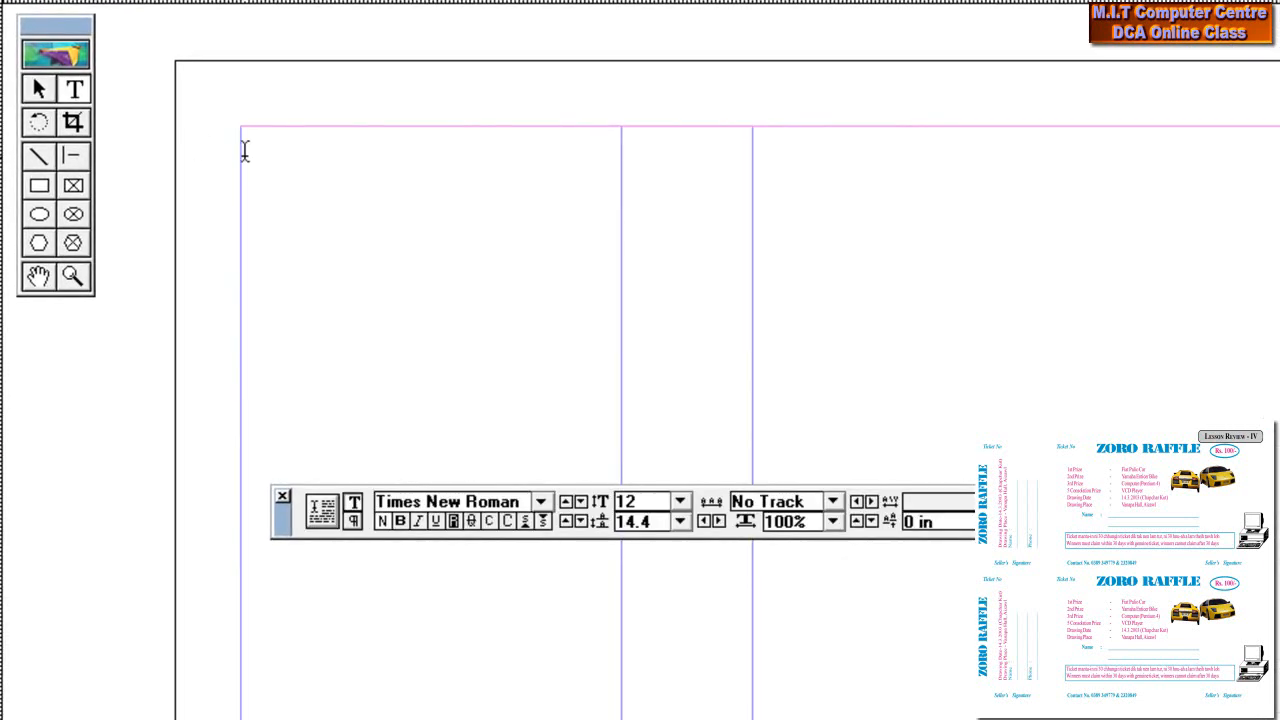
Type ZORO RAFFLE, 'Drawing Date - 13.3.2003 (Chapchar Kut)' and 'Drawing Place - Vanapa Hall, Aizawl'
click(457, 371)
text(ZORO )
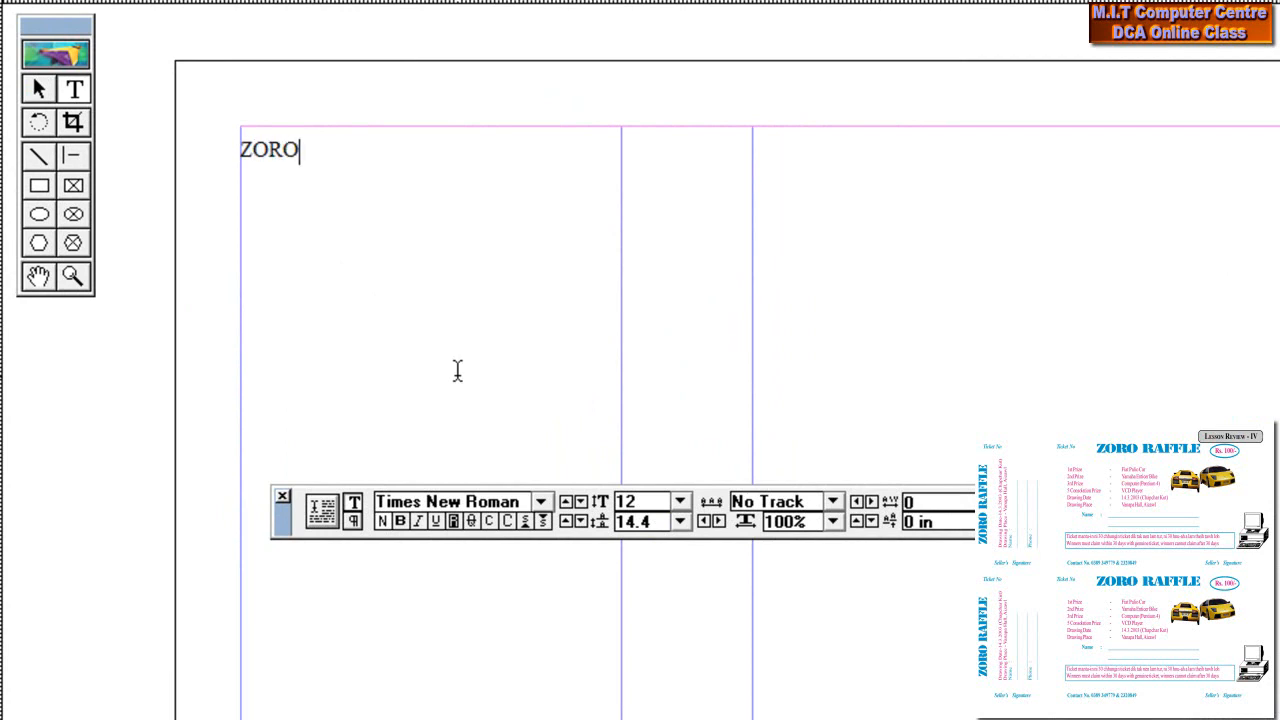
text(RAFFLE)
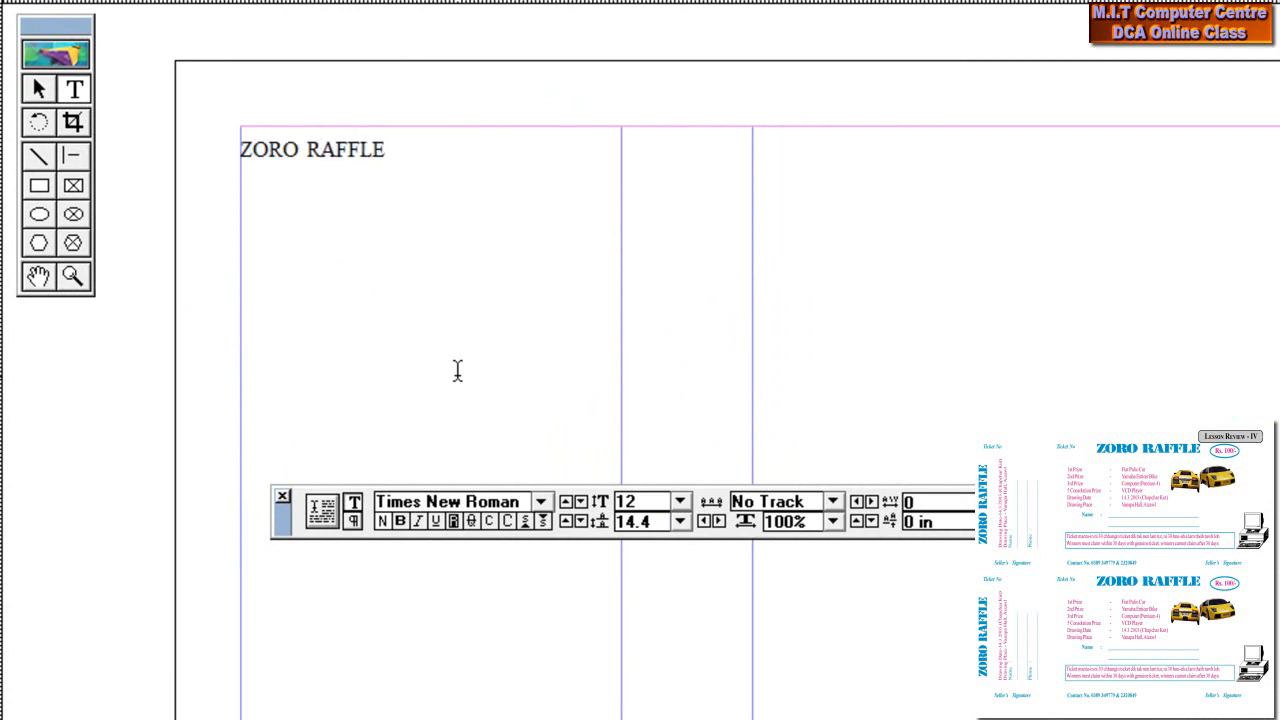
key(Return)
text(Drawing Date - 13)
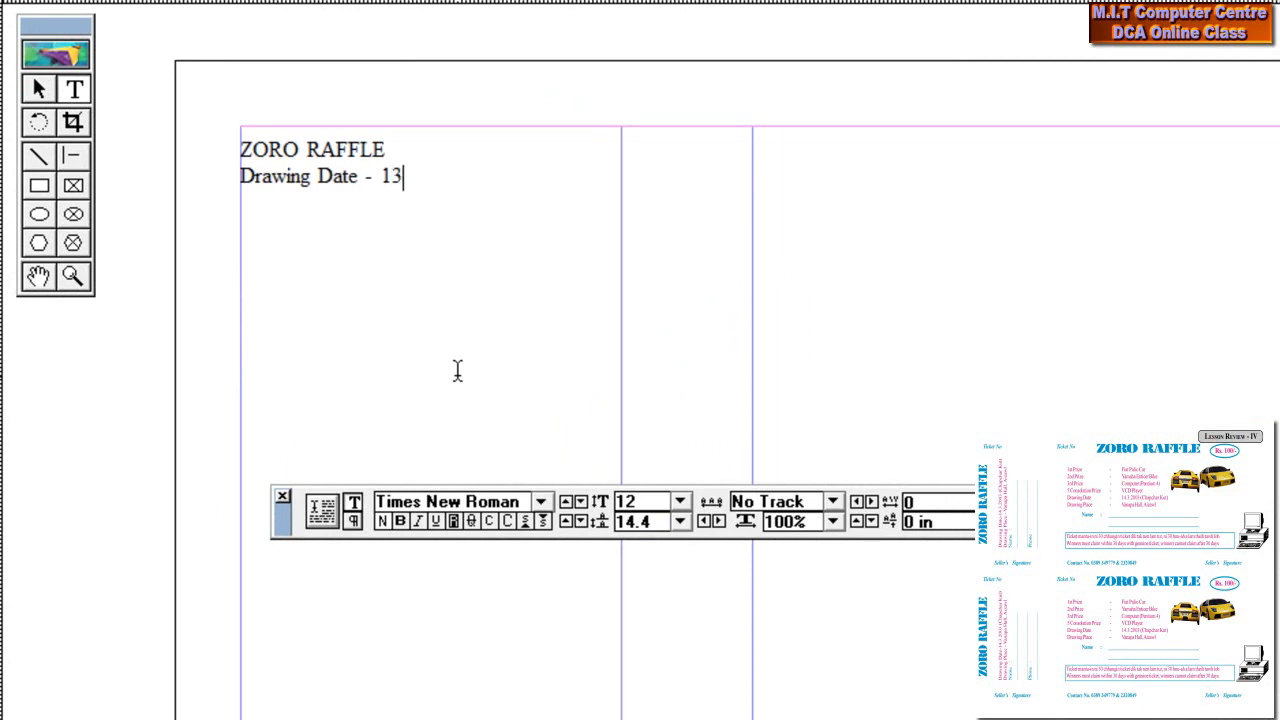
text(.3.2003)
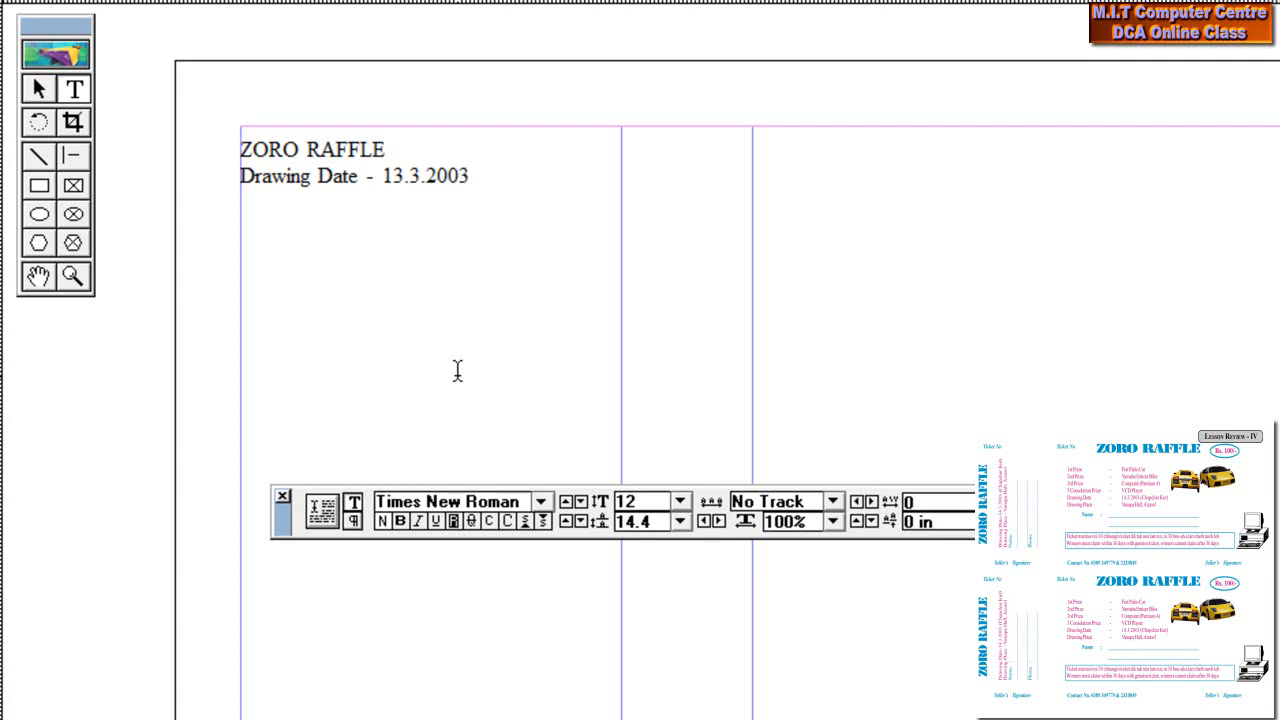
text( (C)
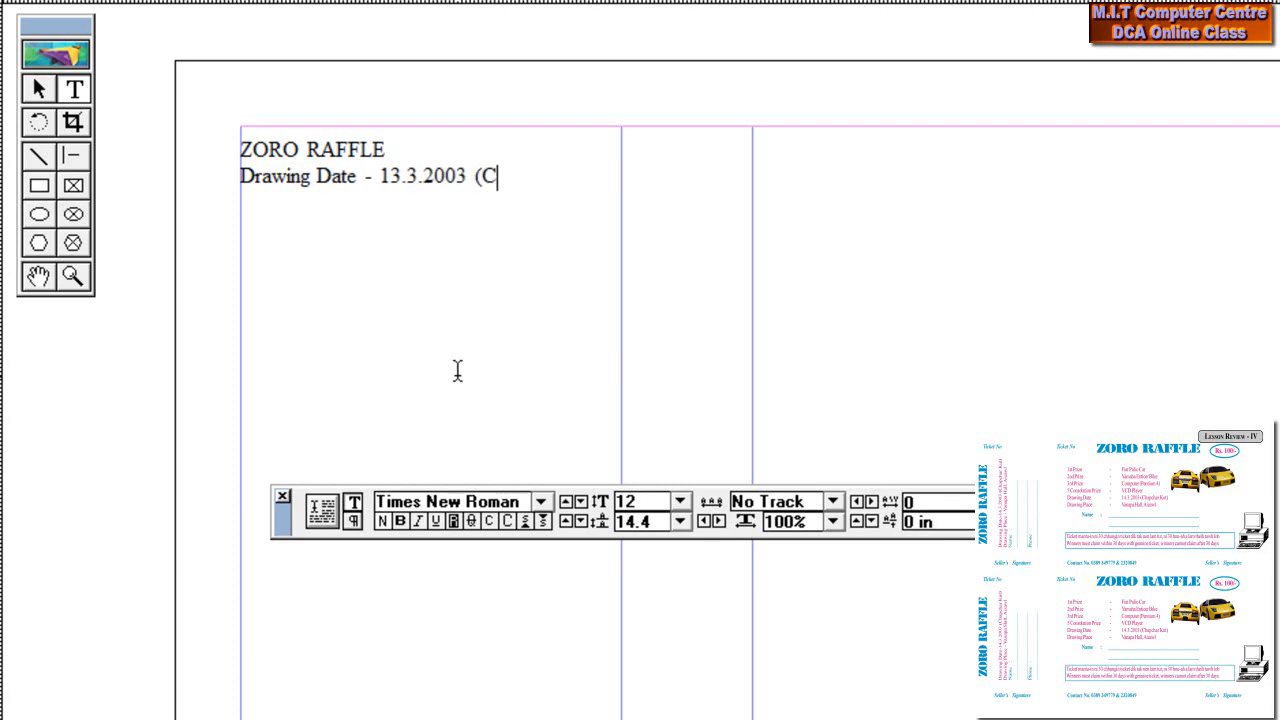
text(hapchar )
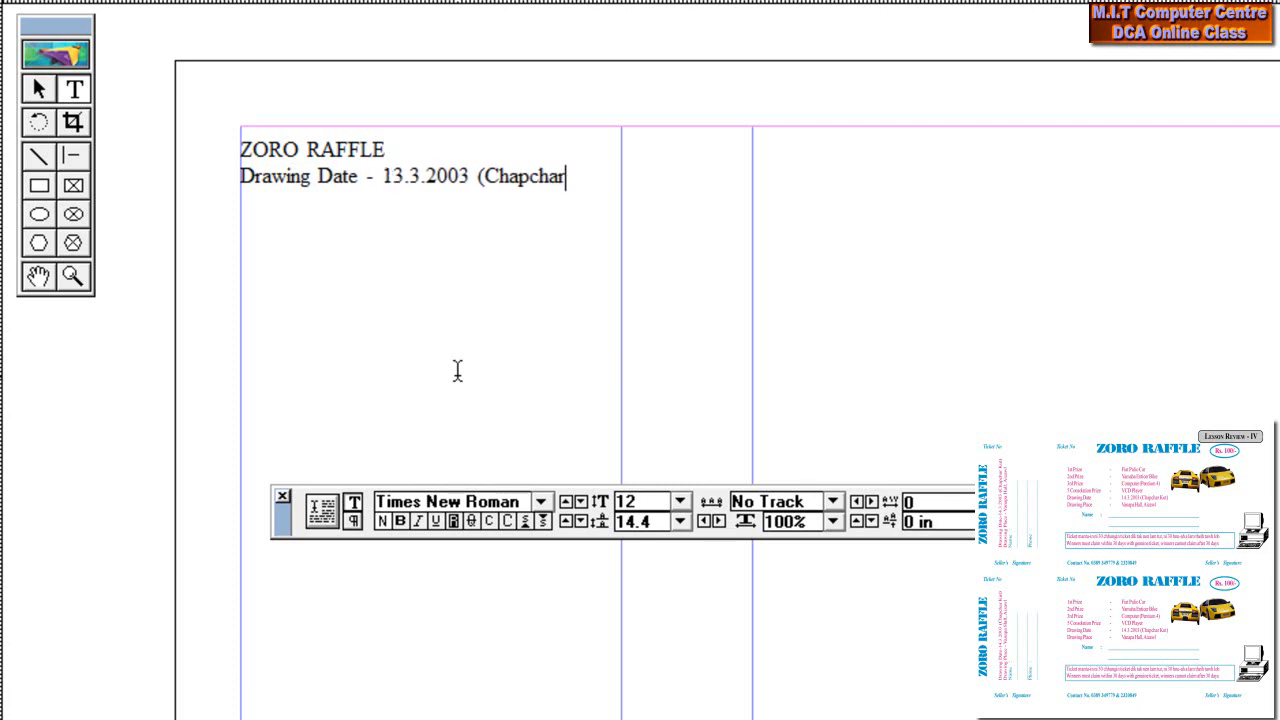
text(Kut))
key(Return)
text(D)
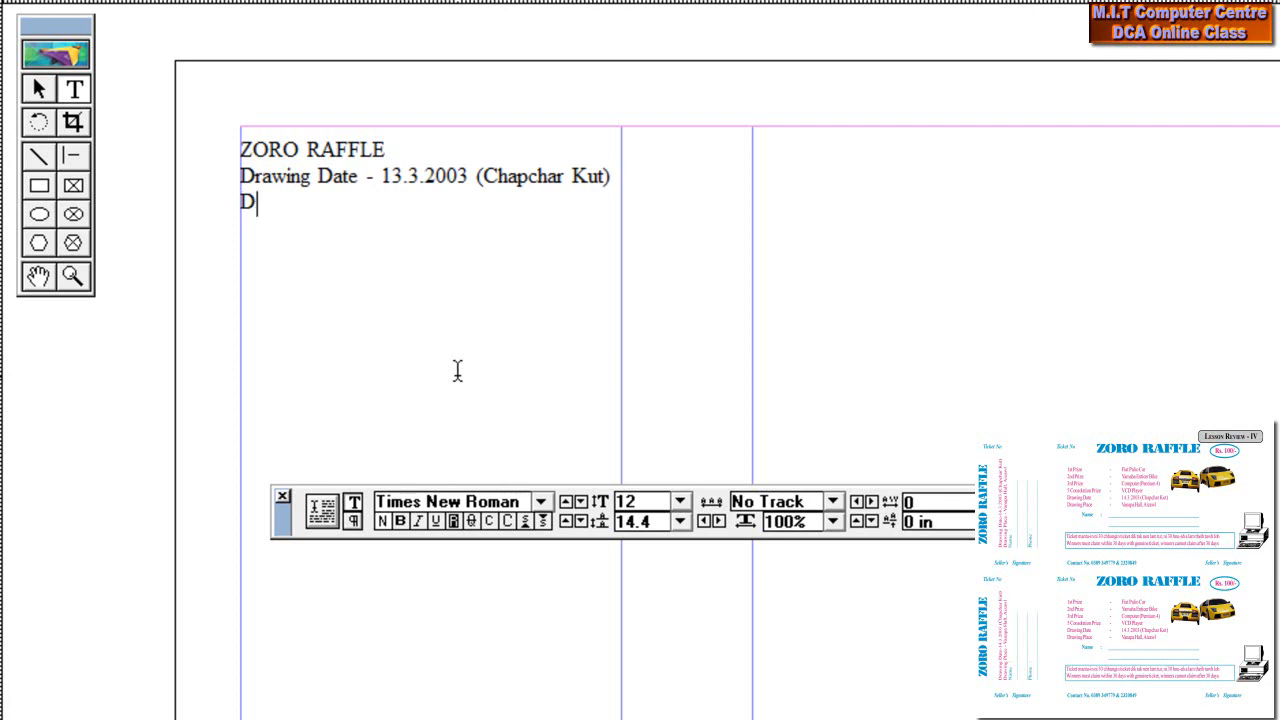
text(rawing Place)
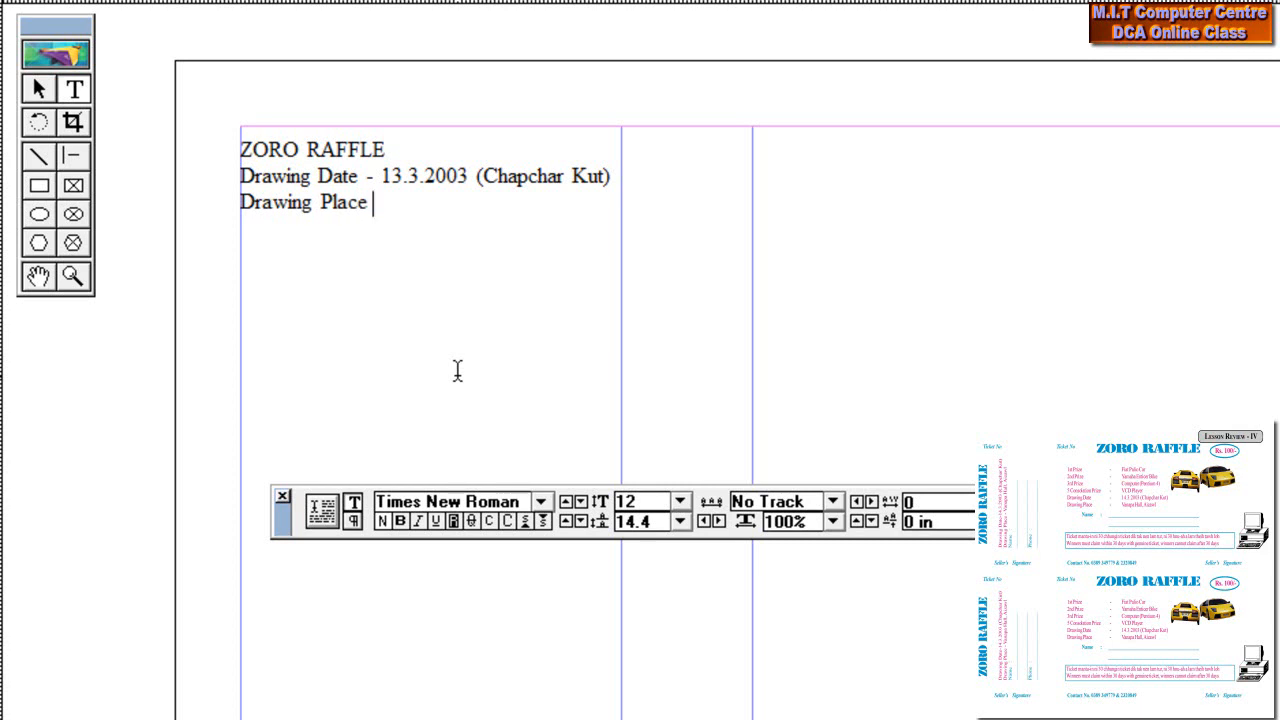
text( - Vanapa Hall, Aizawl)
Add 'Name :' and 'Phone :' labels, each followed by an underscore blank line
key(Return)
text(Name)
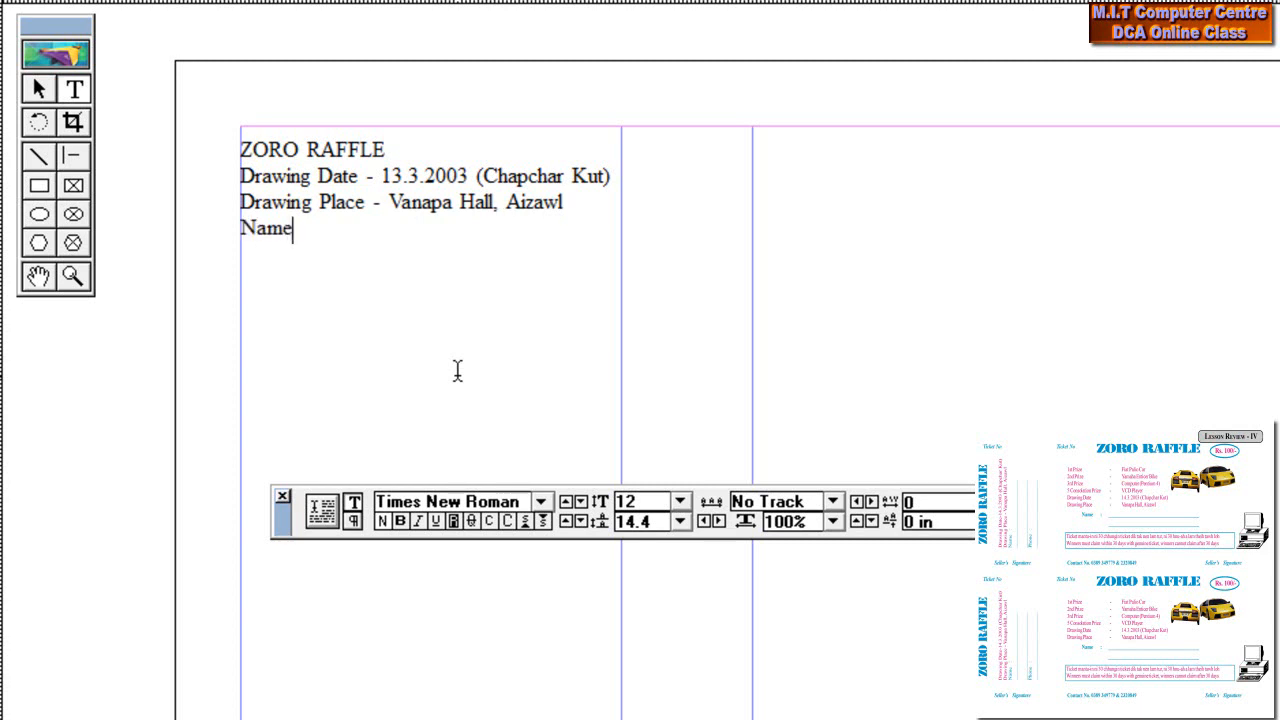
text( :)
key(Return)
text(___________________________)
key(Return)
key(Return)
text(___________________________ )
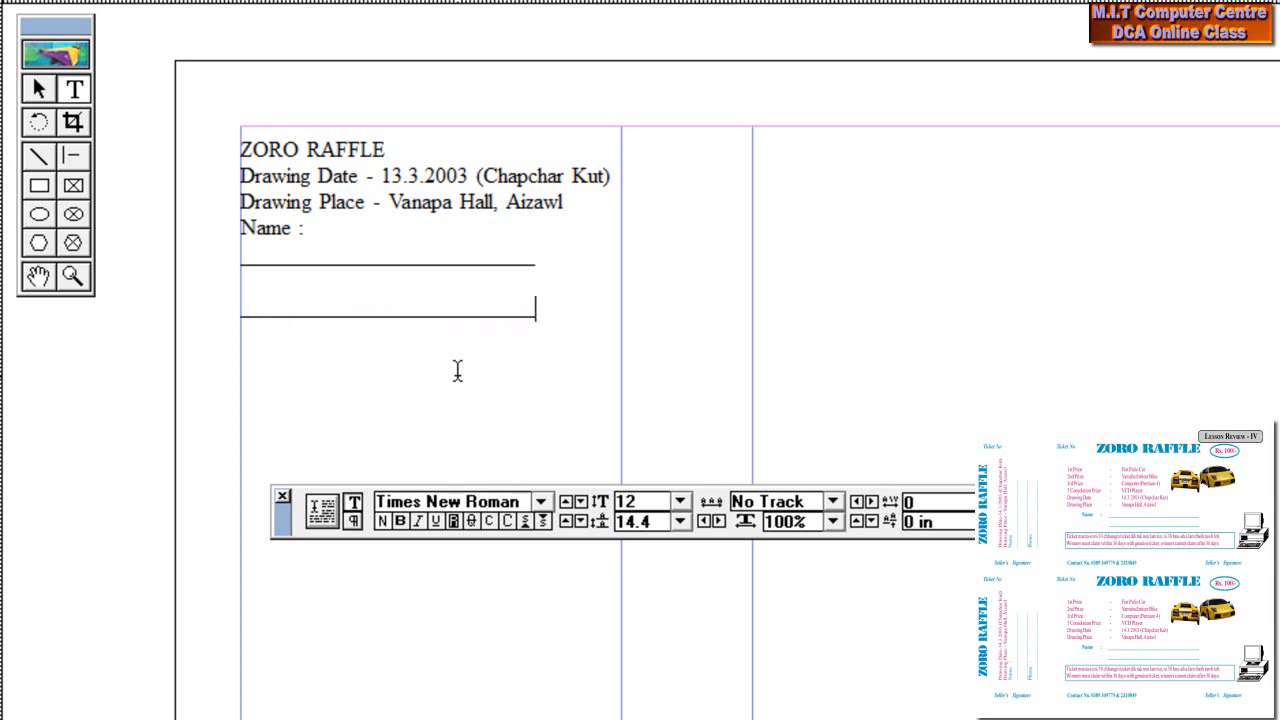
text(Phone :)
key(Return)
text(_________________________)
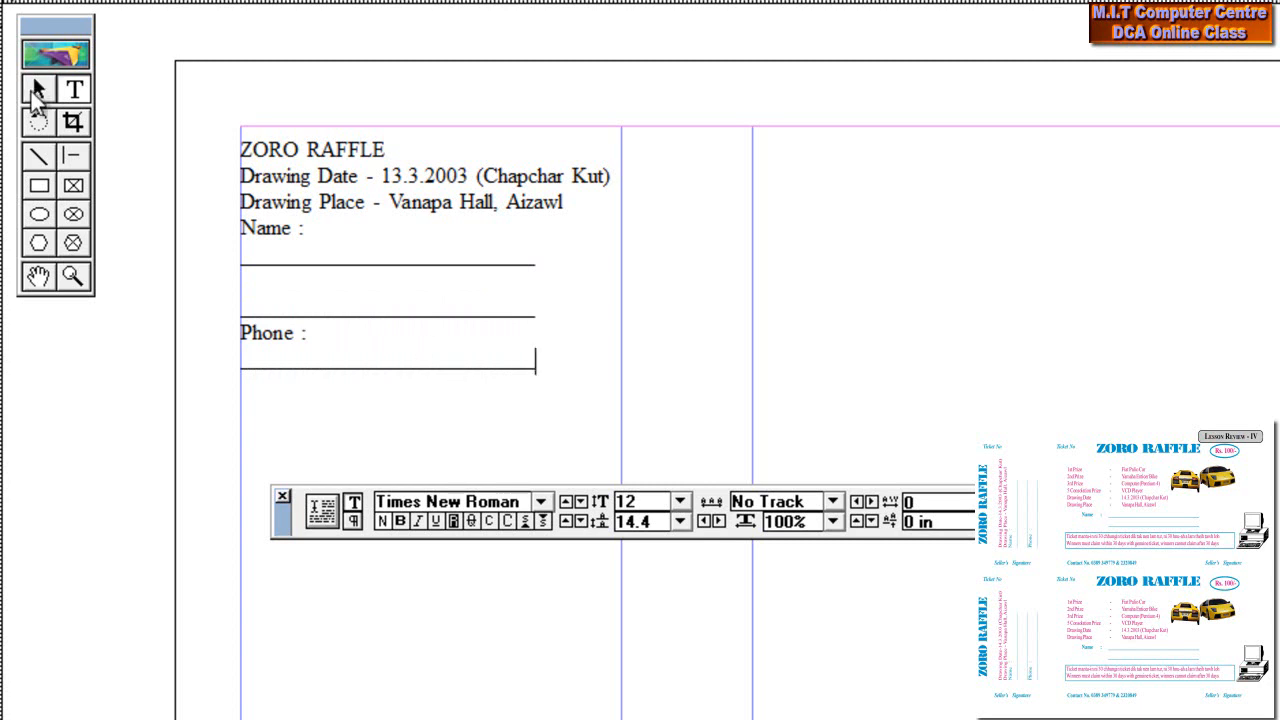
Rotate the ZORO RAFFLE text block 90° and move it down the left column
click(38, 90)
click(285, 203)
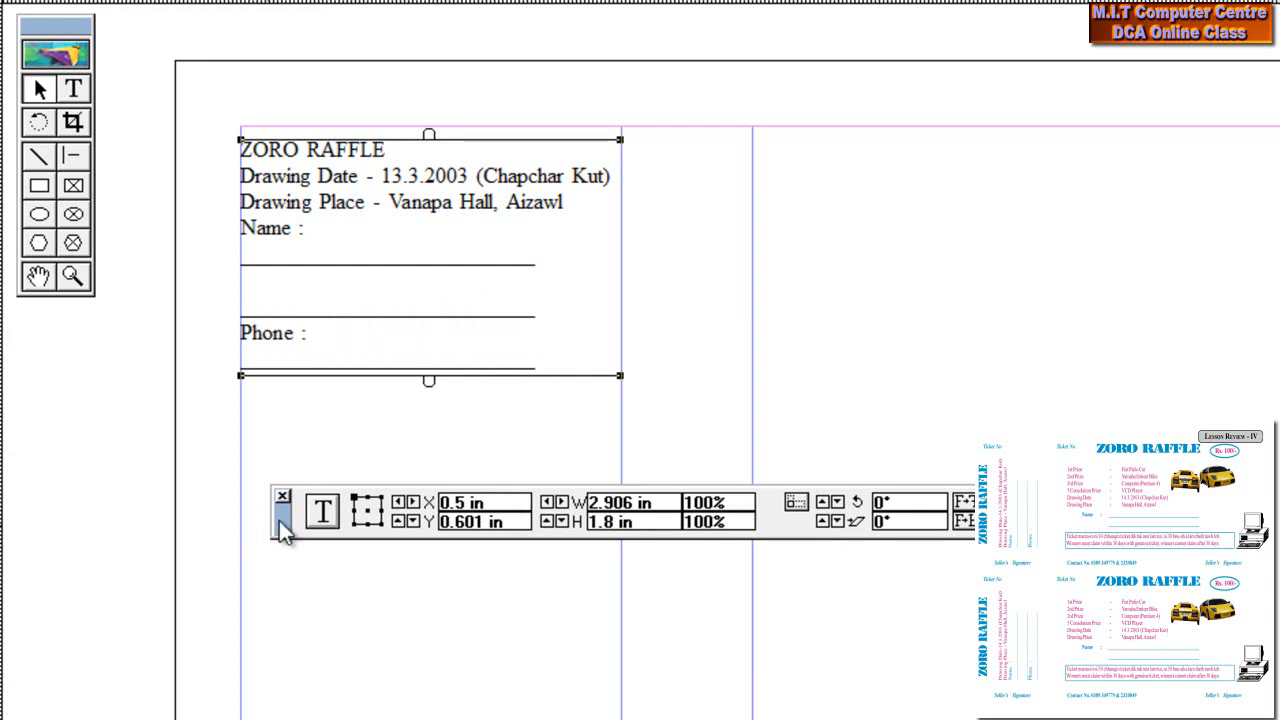
drag(283, 533, 397, 657)
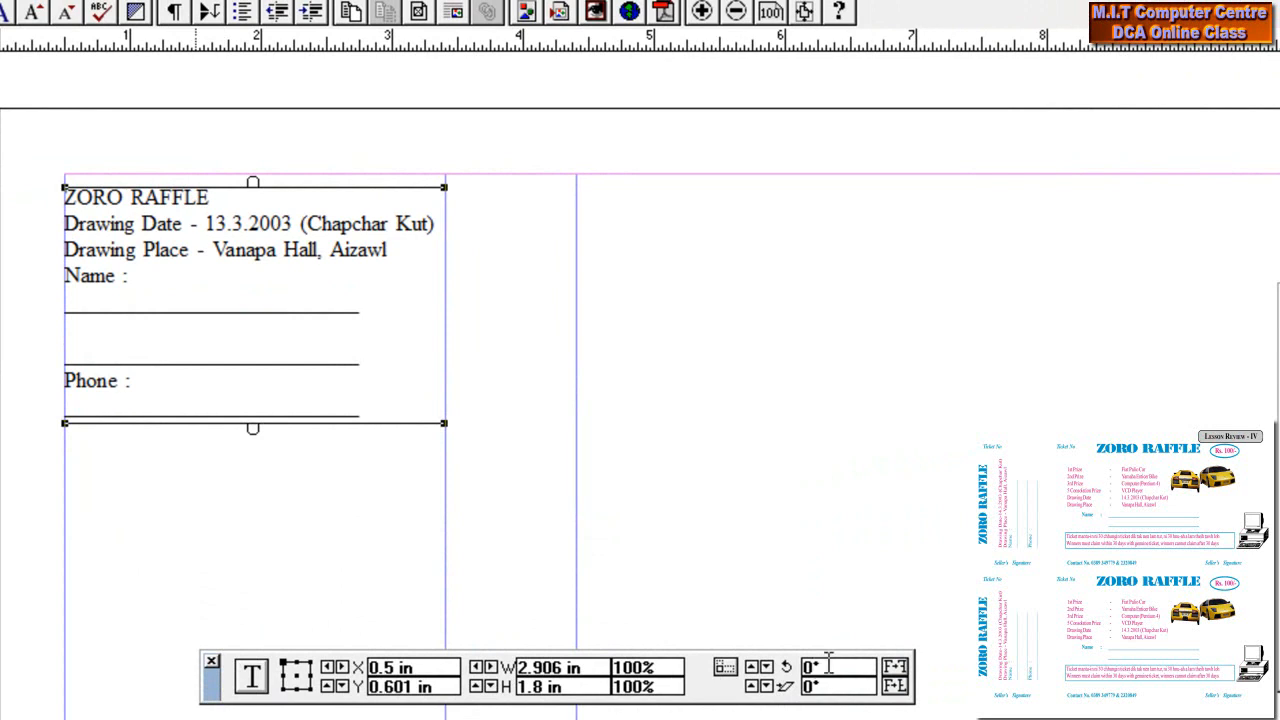
double_click(828, 665)
text(90)
key(Return)
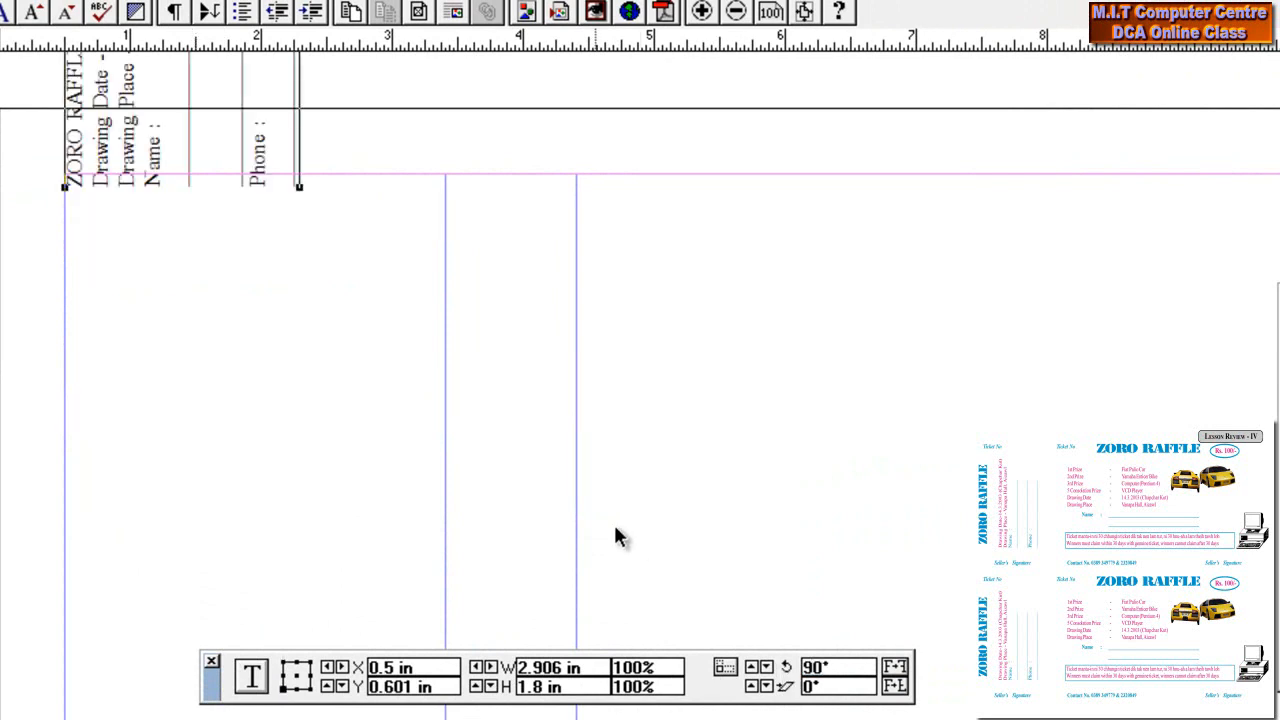
drag(82, 106, 80, 480)
drag(126, 285, 126, 297)
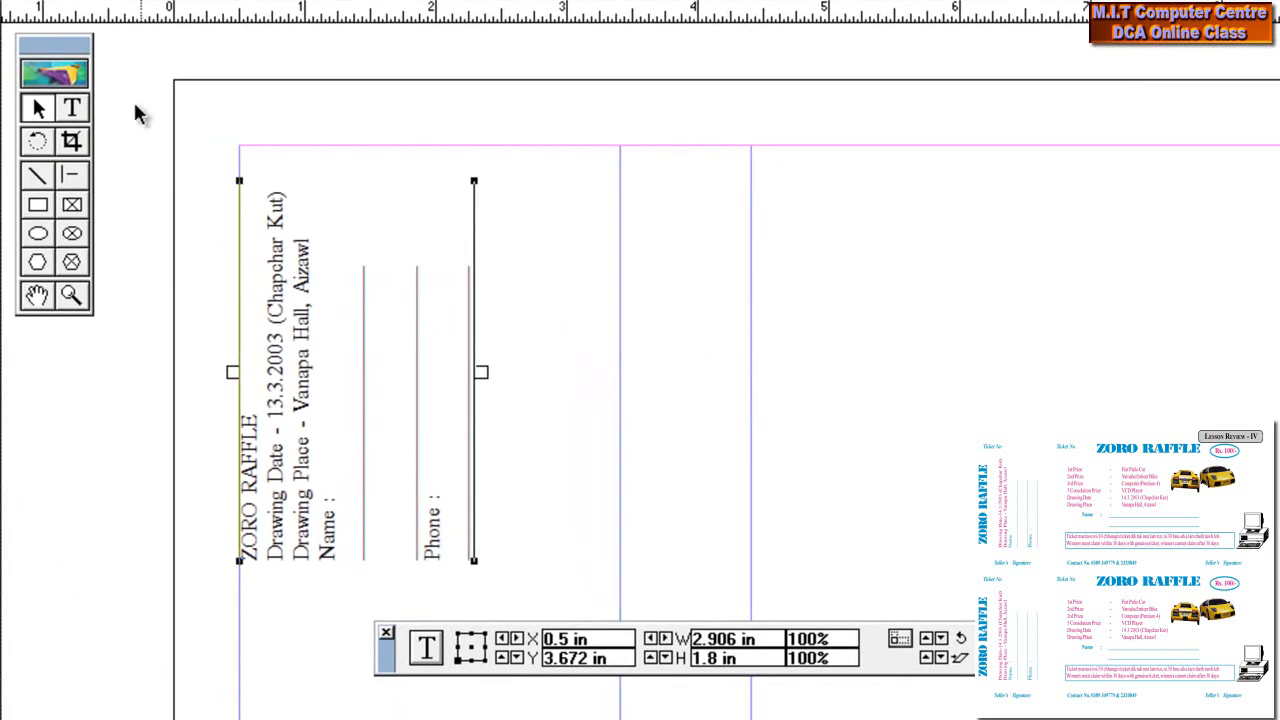
click(33, 113)
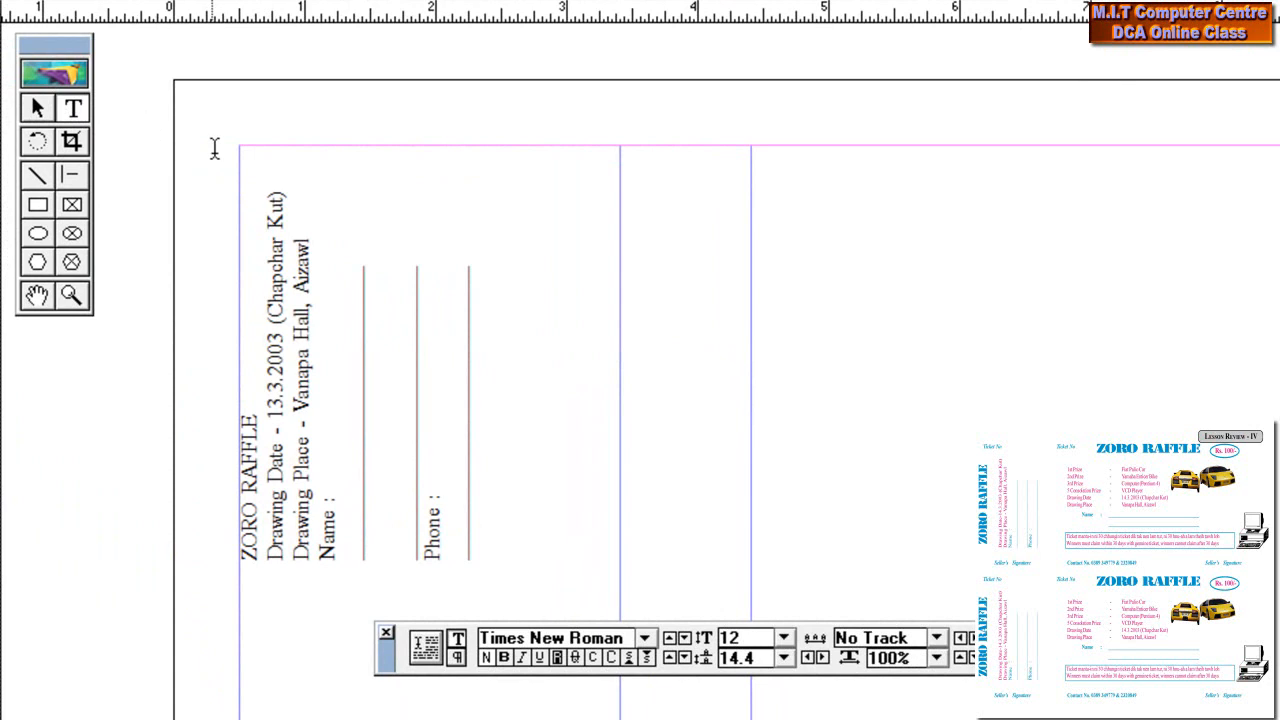
Add an italic 'Ticket No' label above the rotated stub text
click(419, 233)
text(Ticket No)
drag(349, 163, 137, 149)
key(ctrl+shift+i)
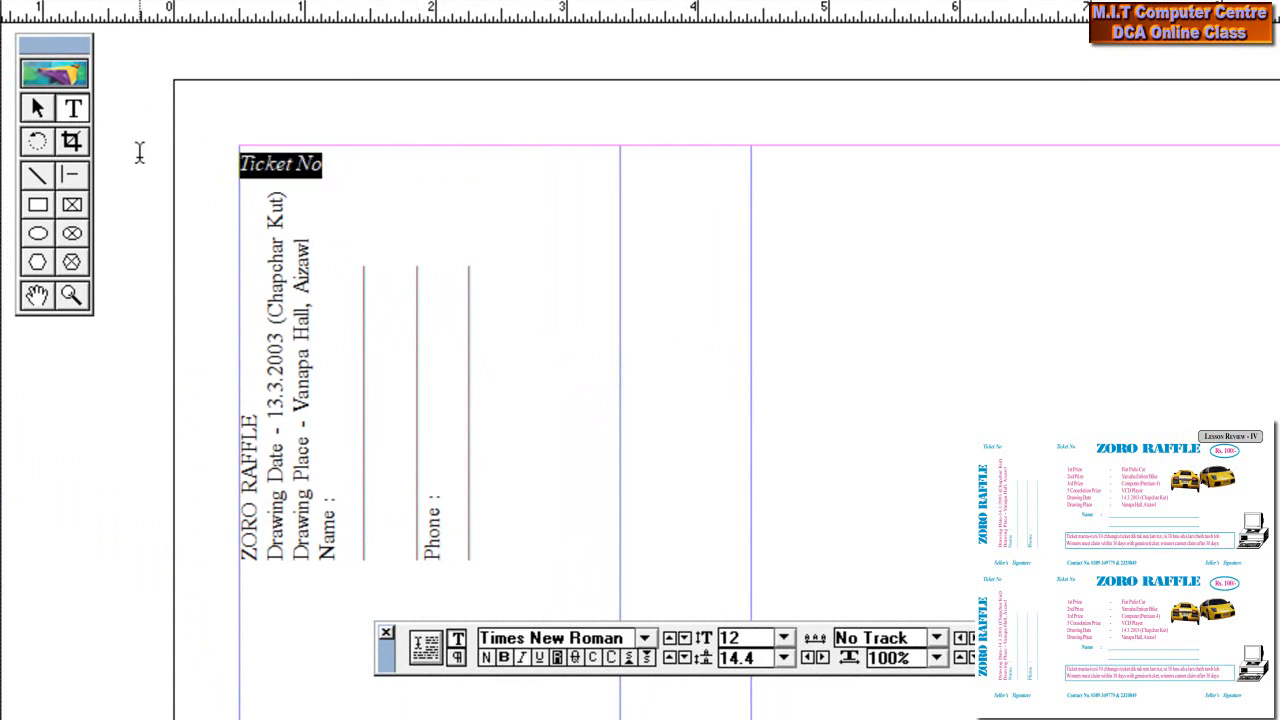
Add a centred, italic 'Seller's Signature' line below the rotated text
click(236, 584)
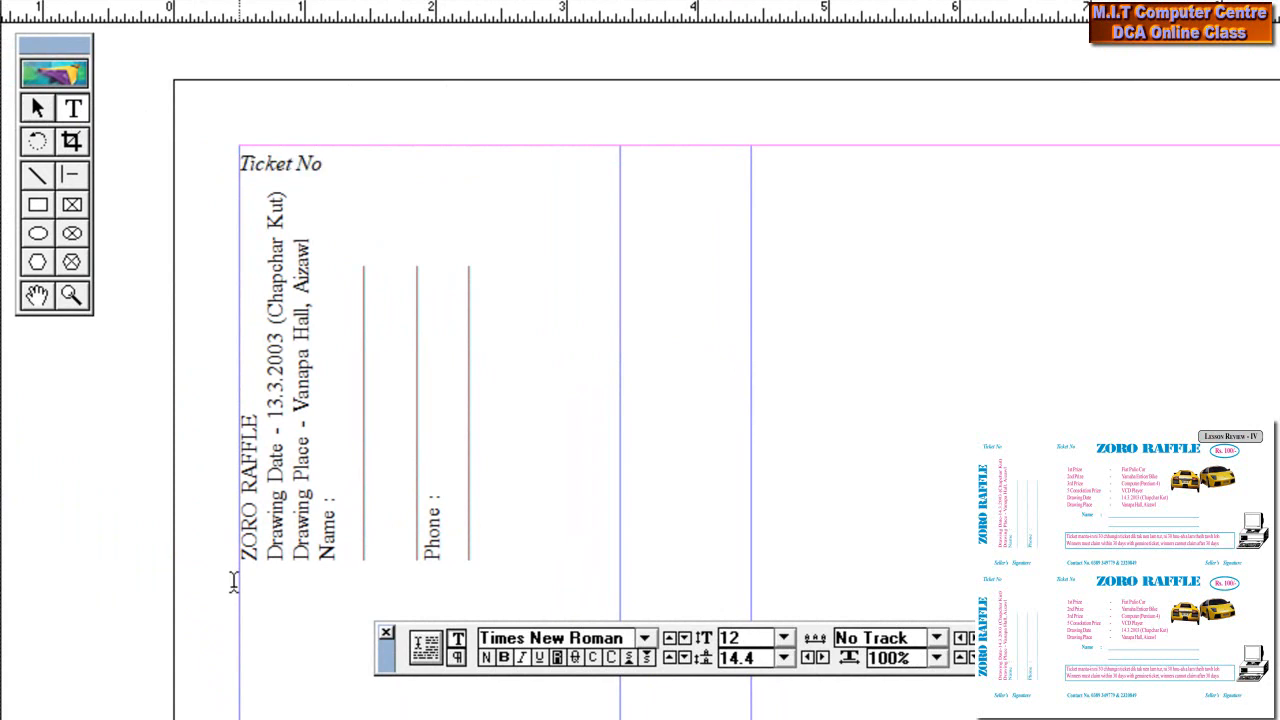
text(Selle)
text(r)
text('S)
key(BackSpace)
key(BackSpace)
text(s Si)
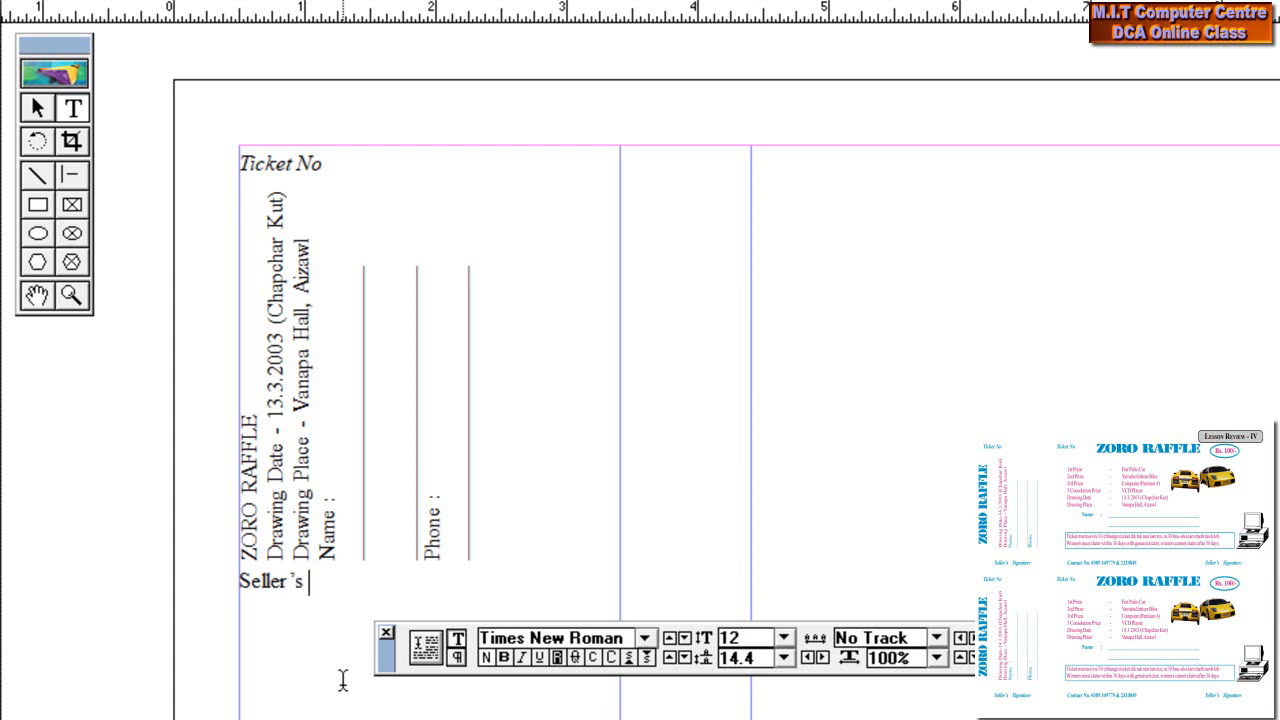
text(f)
key(BackSpace)
text(gnature)
drag(420, 590, 228, 578)
key(ctrl+shift+c)
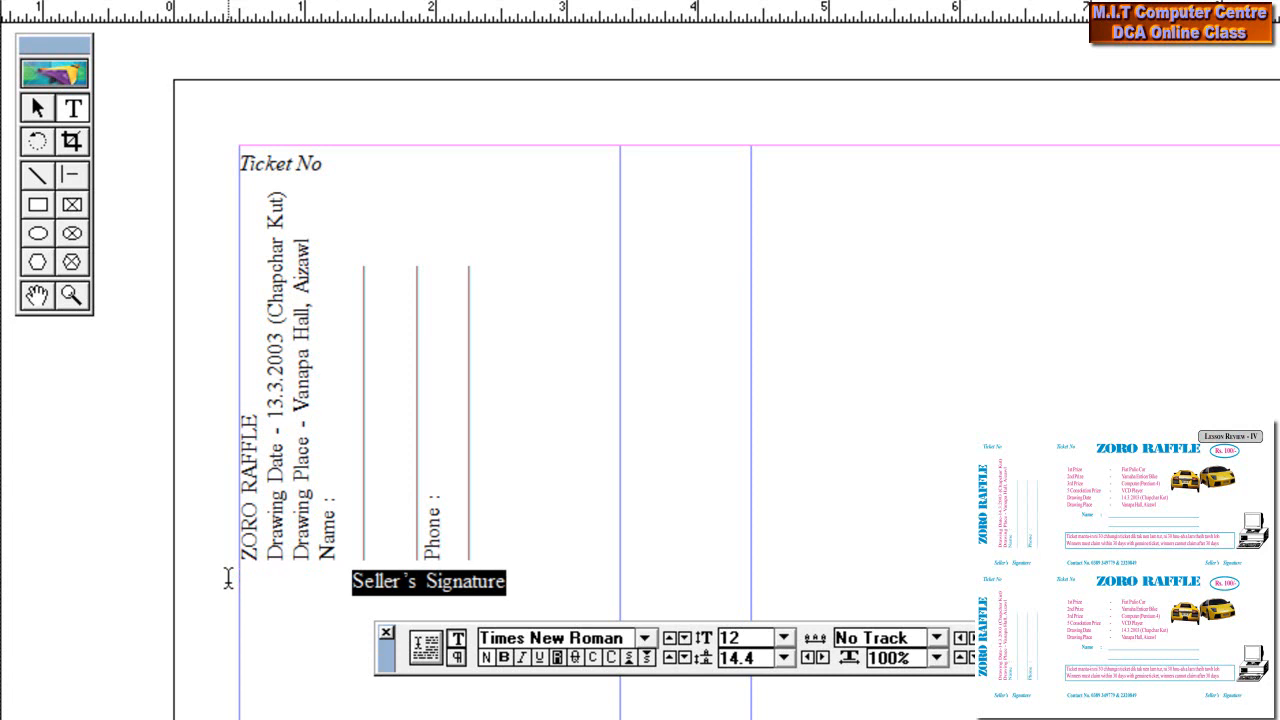
key(ctrl+shift+i)
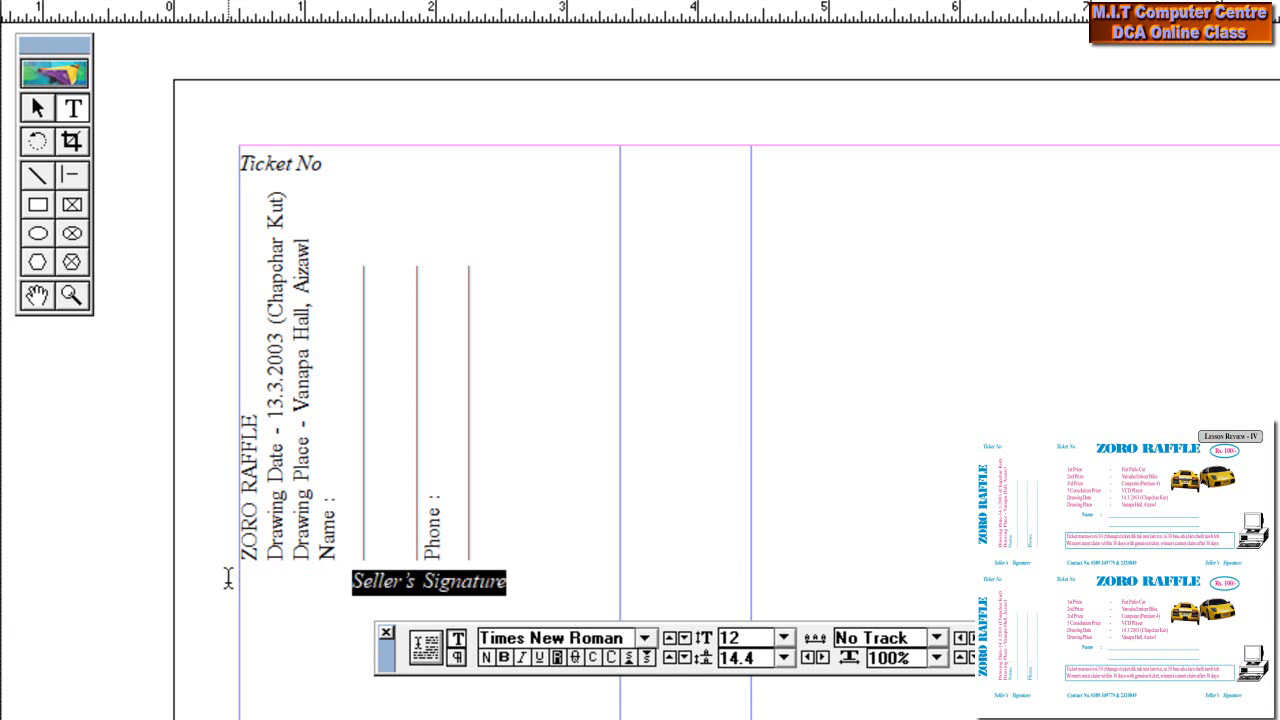
Nudge Seller's Signature lower and group all the stub's parts into one object
click(38, 108)
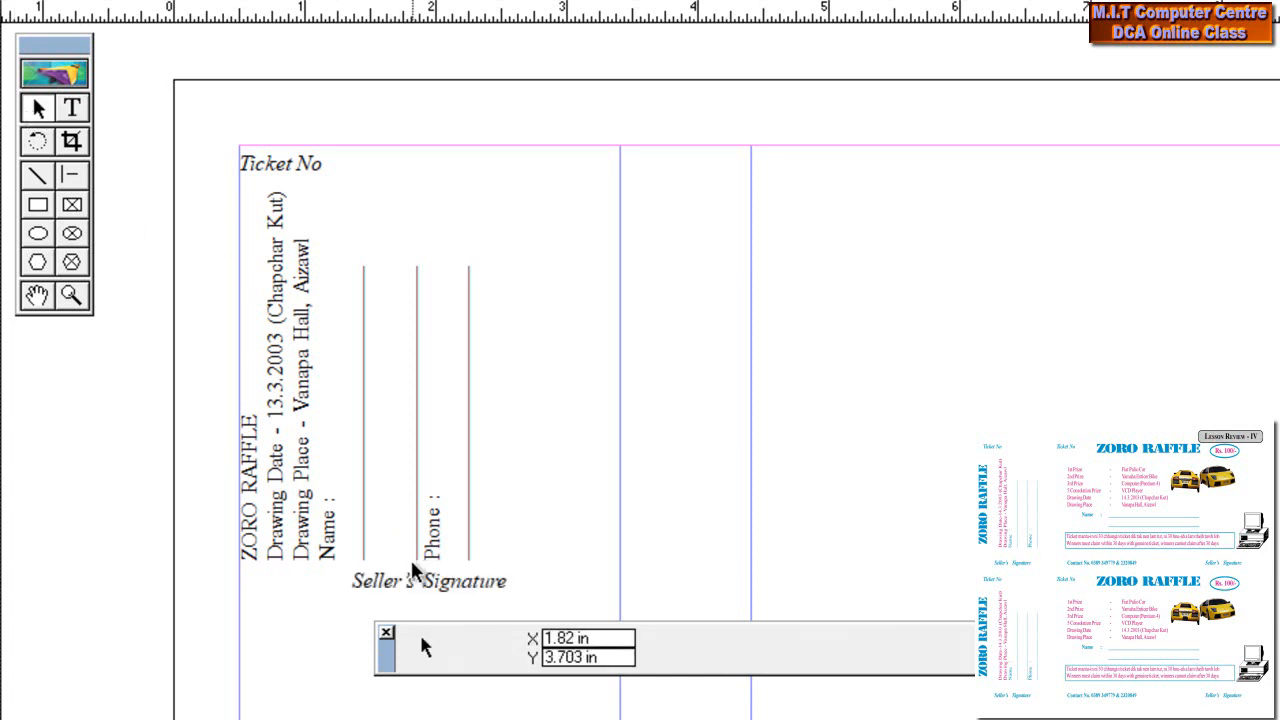
click(421, 586)
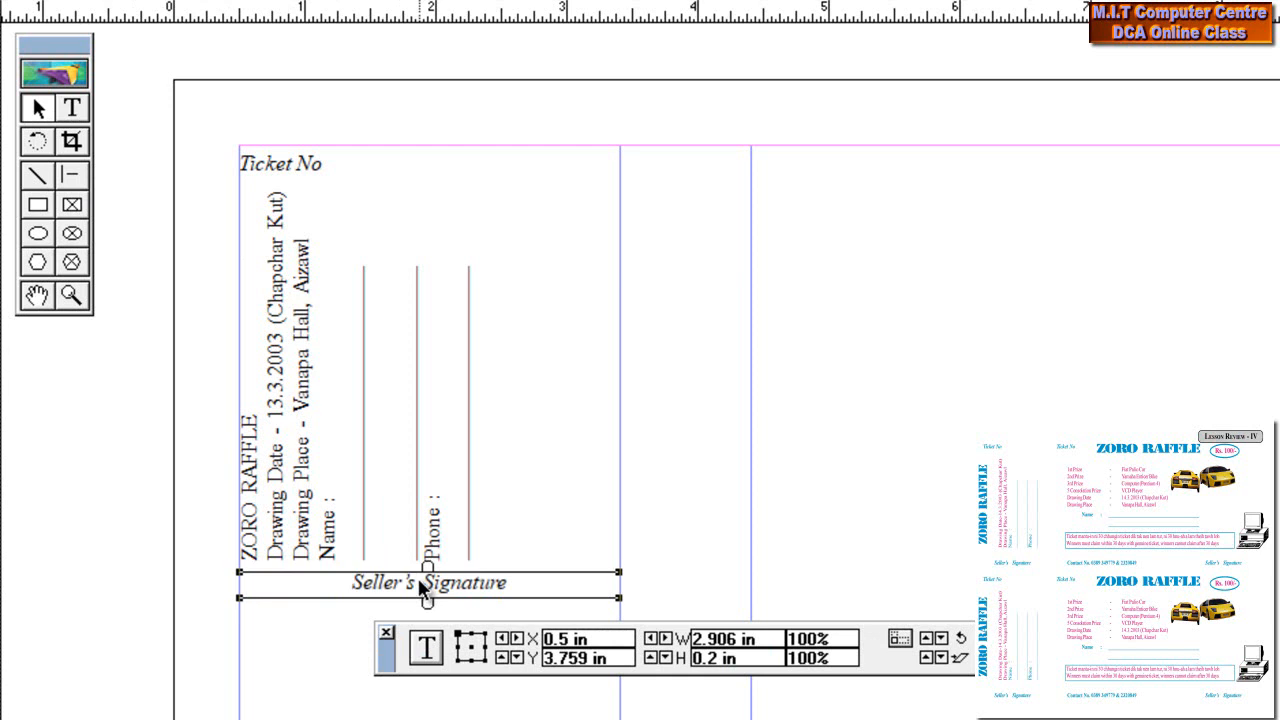
drag(418, 576, 418, 589)
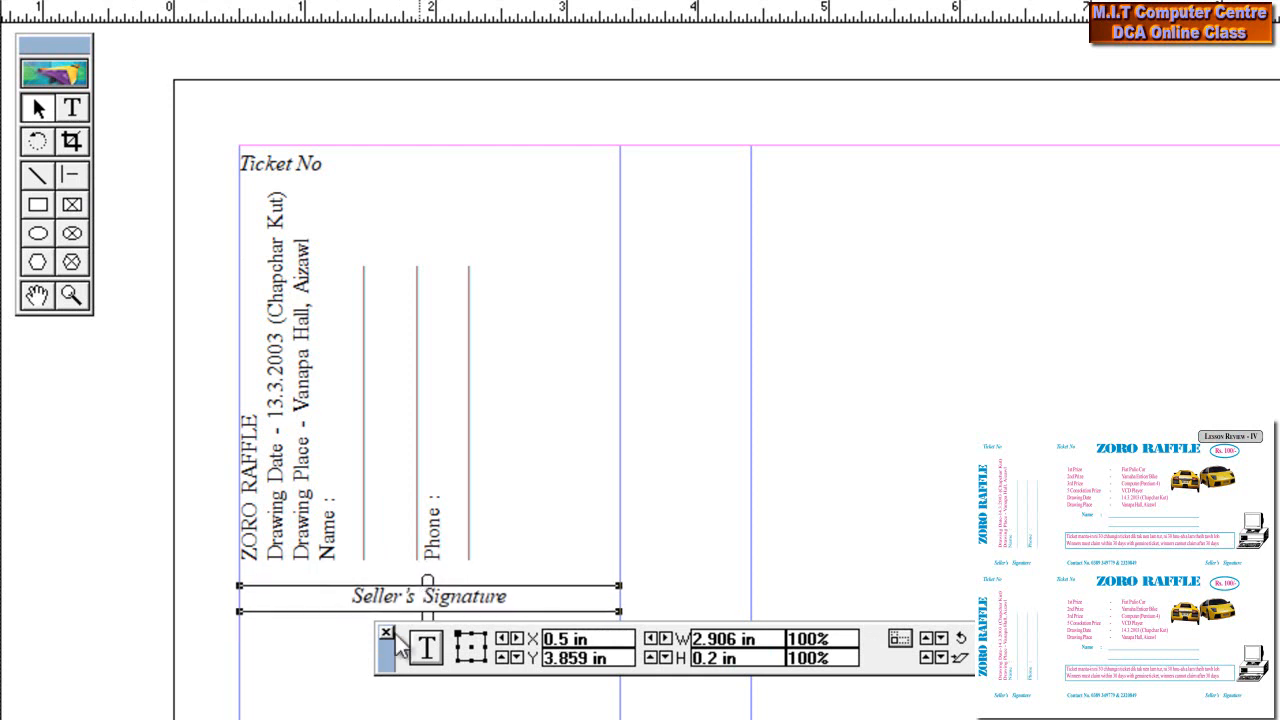
click(386, 633)
mouse_move(628, 650)
mouse_down()
mouse_move(479, 586)
mouse_move(177, 139)
mouse_move(420, 466)
mouse_move(613, 677)
mouse_move(646, 694)
mouse_move(640, 709)
mouse_up()
click(134, 149)
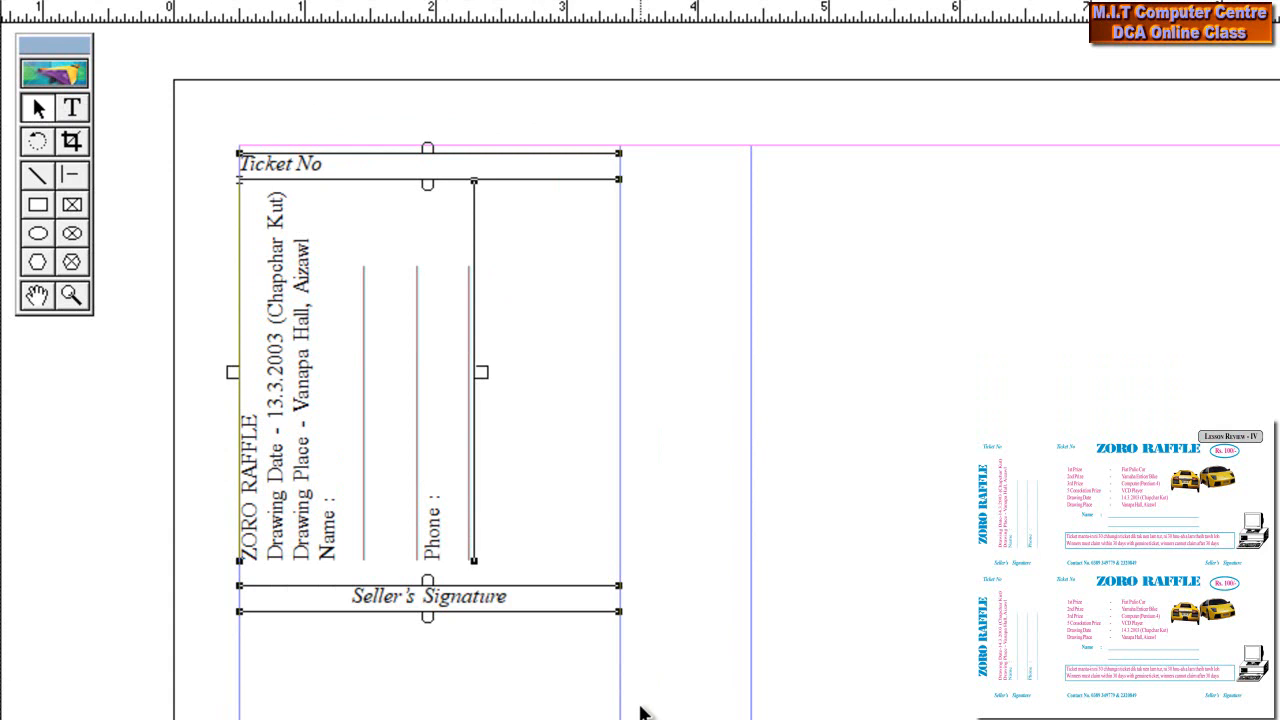
key(ctrl+g)
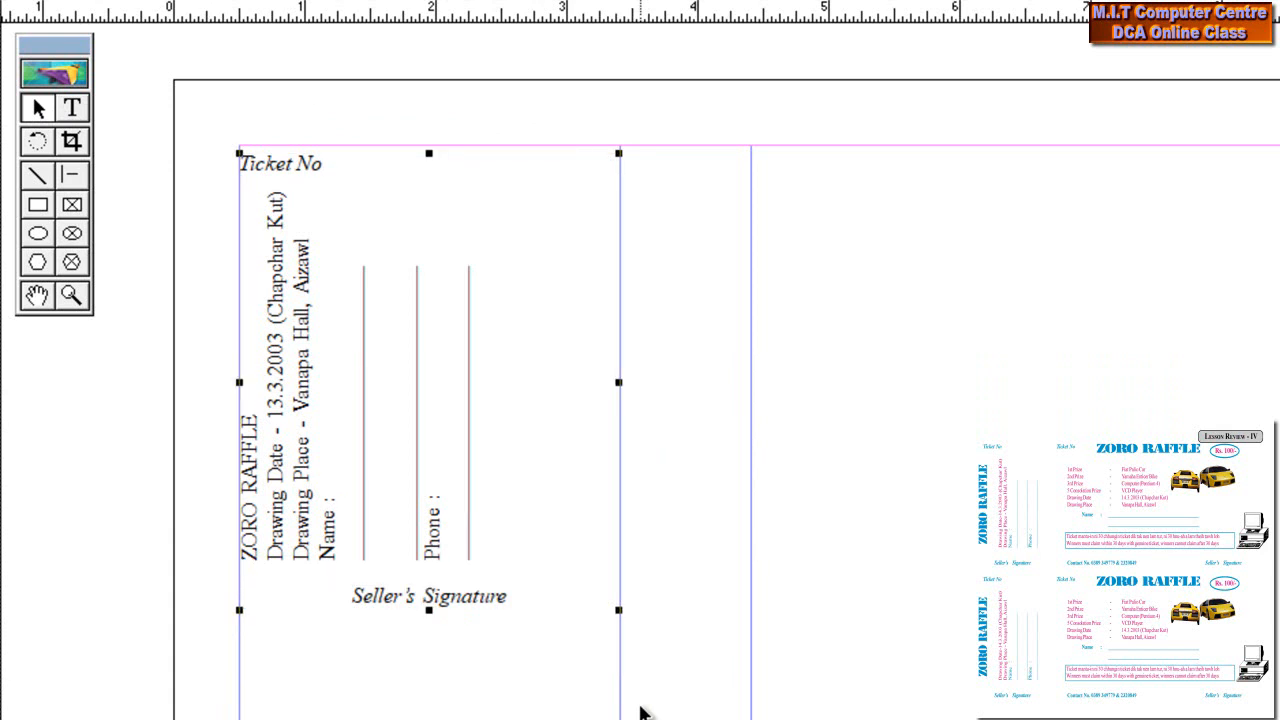
Paste a copy of the grouped stub below the original and shift the column guide left
key(ctrl+v)
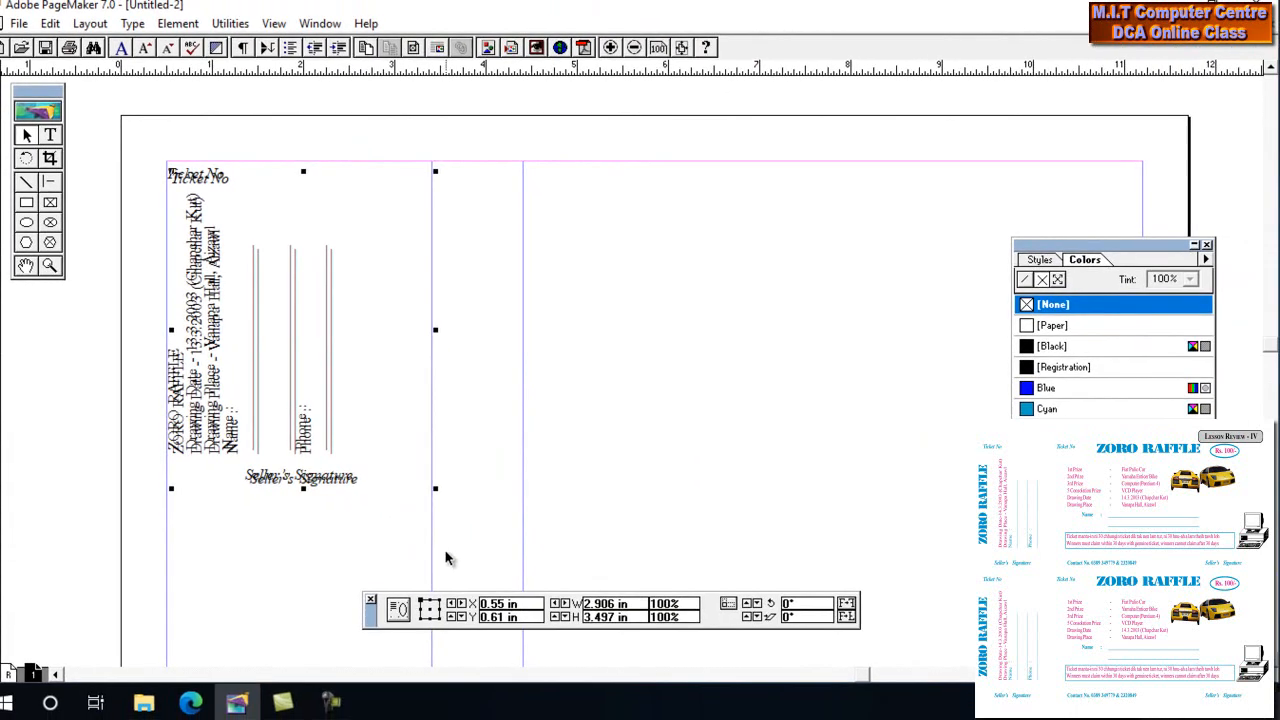
drag(674, 506, 637, 181)
drag(271, 102, 268, 429)
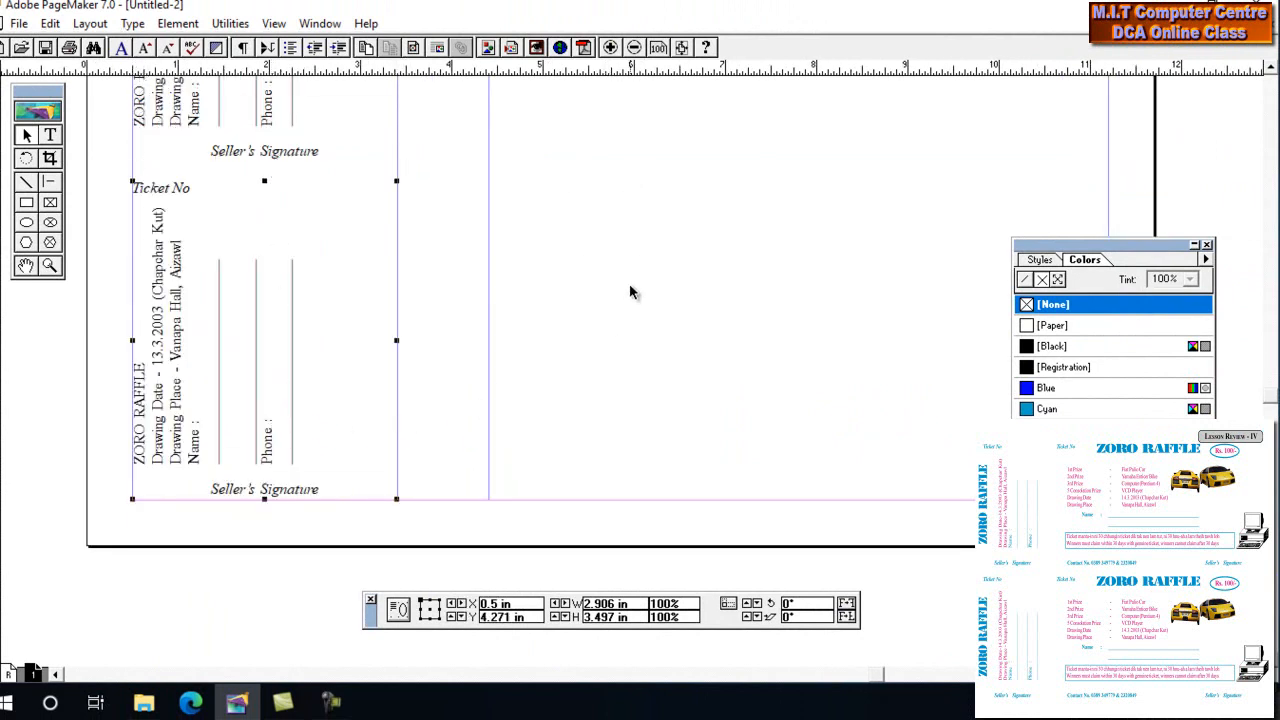
drag(597, 175, 612, 392)
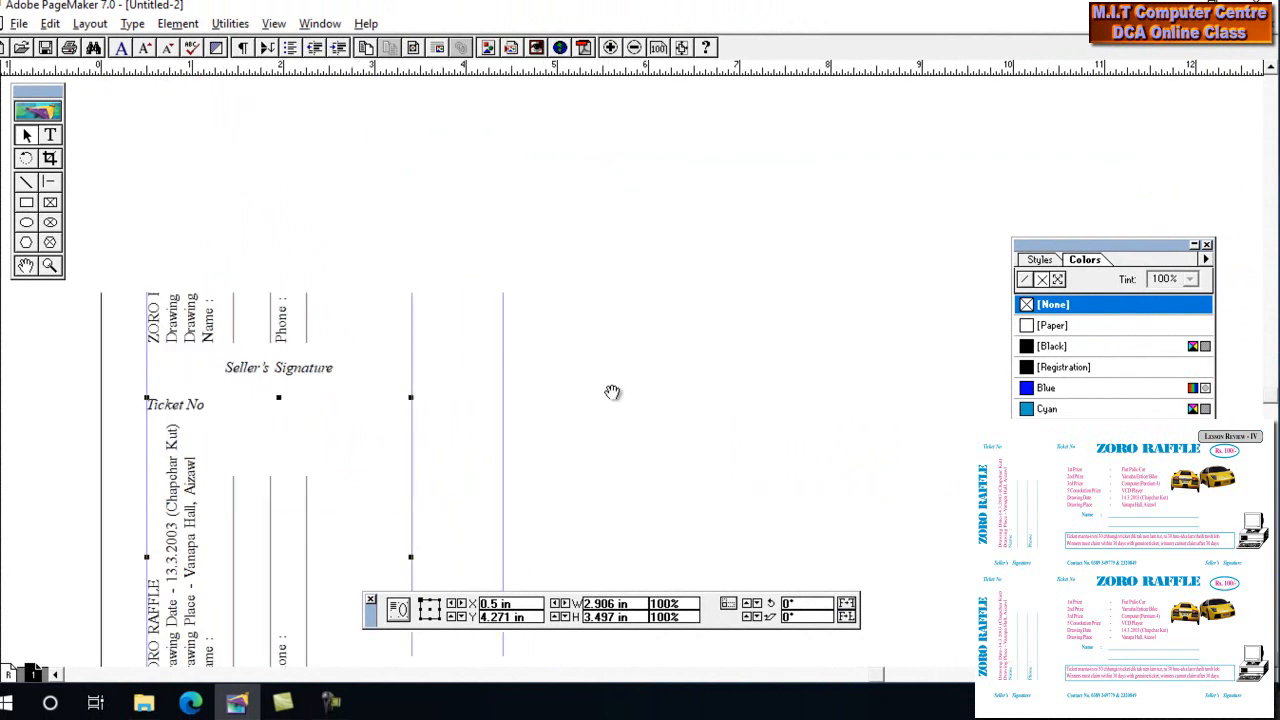
drag(409, 274, 363, 268)
drag(514, 234, 418, 293)
Type ZORO RAFFLE atop the main column, centre it and enlarge it to 31 pt
click(50, 134)
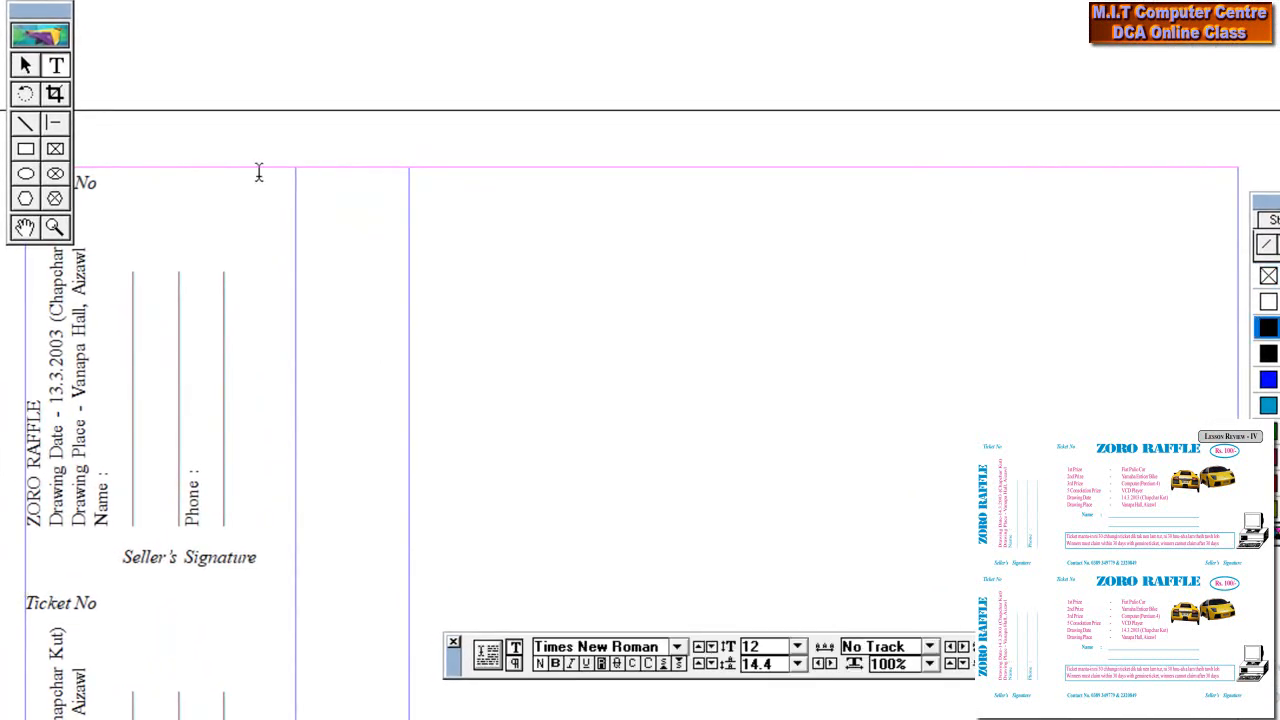
click(410, 184)
text(z)
text(ORO RAFFLE)
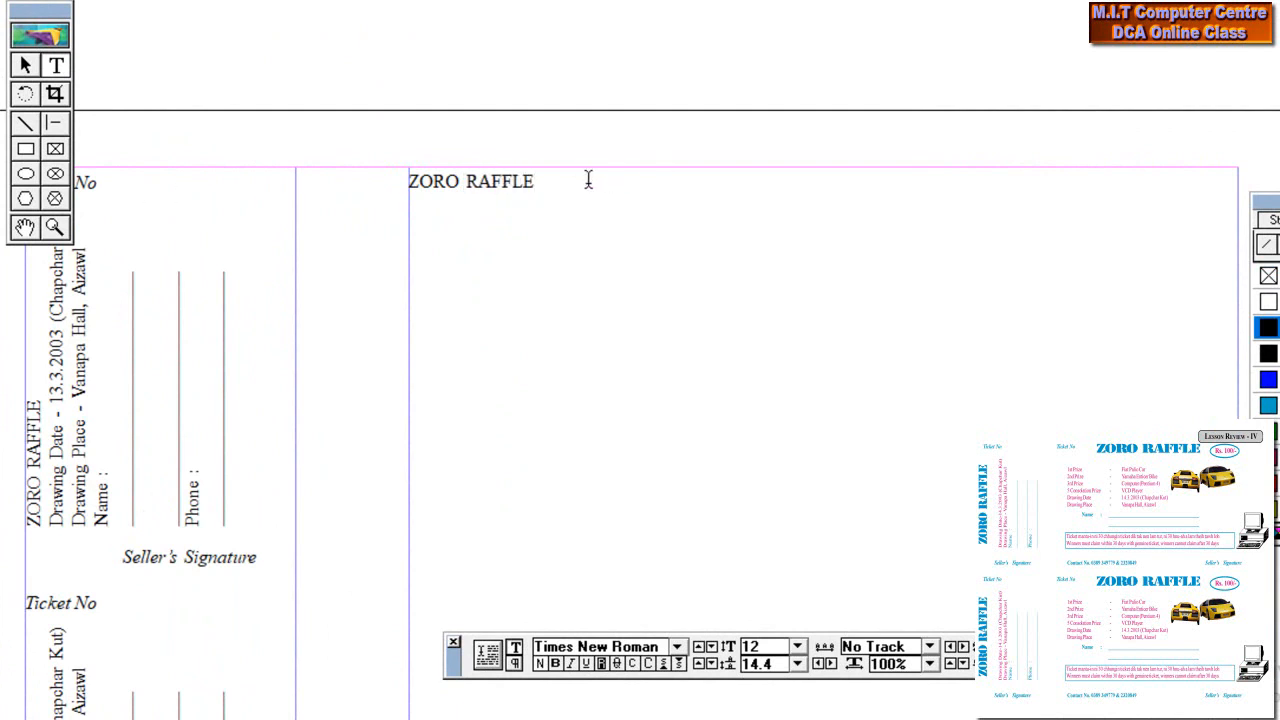
drag(540, 183, 406, 183)
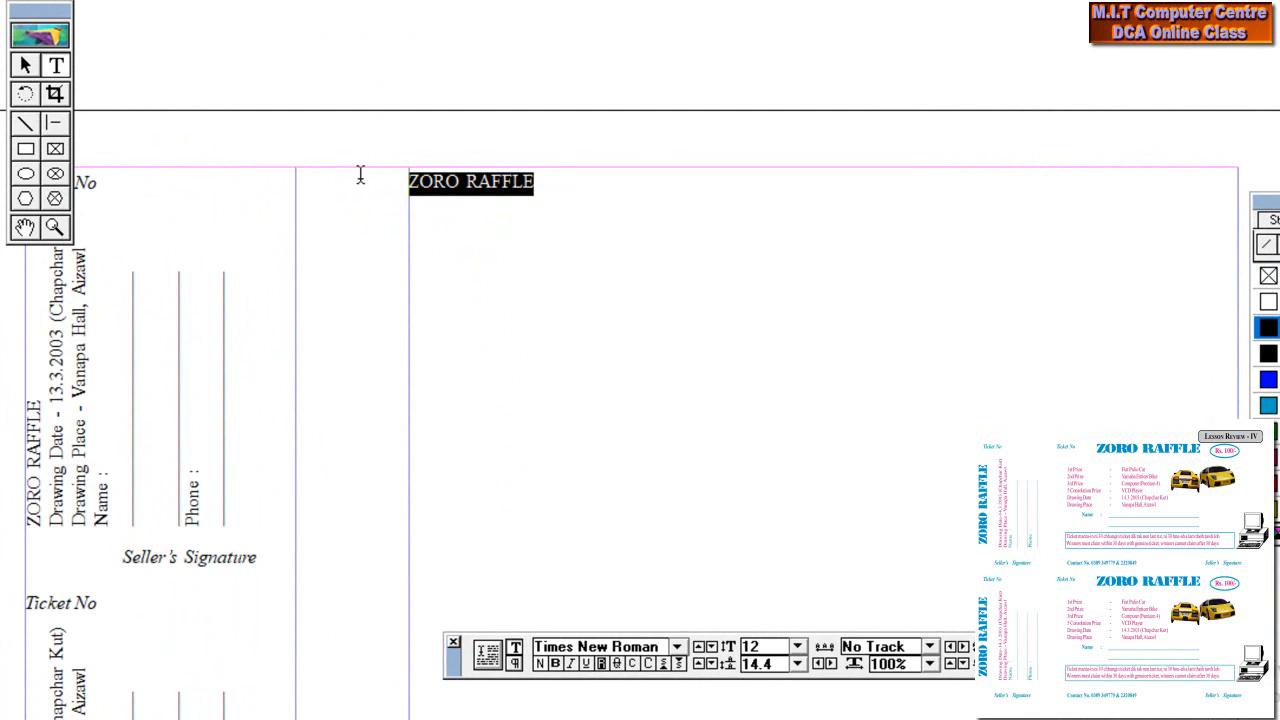
key(ctrl+shift+c)
key(ctrl+alt+shift+period)
key(ctrl+alt+shift+period)
key(ctrl+alt+shift+period)
key(ctrl+alt+shift+period)
key(ctrl+alt+shift+period)
key(ctrl+alt+shift+period)
key(ctrl+alt+shift+period)
key(ctrl+alt+shift+period)
key(ctrl+alt+shift+period)
key(ctrl+alt+shift+period)
key(ctrl+alt+shift+period)
key(ctrl+alt+shift+period)
key(ctrl+alt+shift+period)
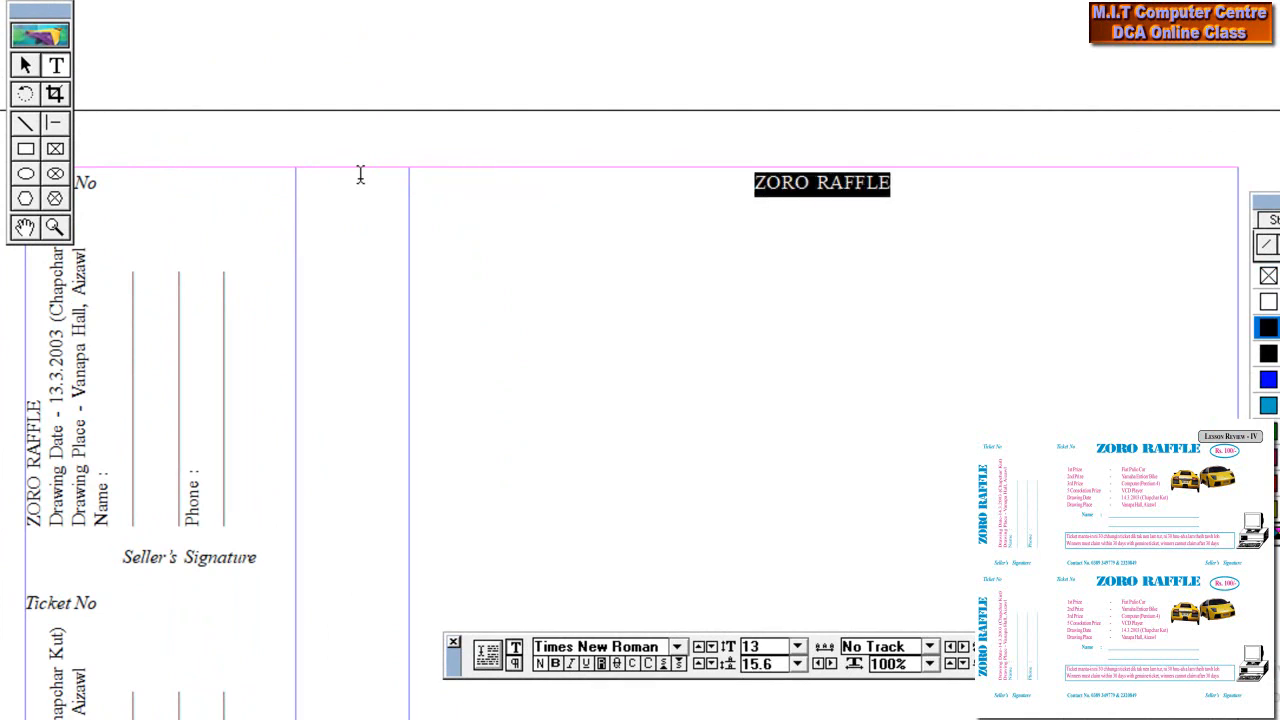
key(ctrl+alt+shift+period)
key(ctrl+alt+shift+period)
key(ctrl+alt+shift+period)
key(ctrl+alt+shift+period)
key(ctrl+alt+shift+period)
key(ctrl+alt+shift+period)
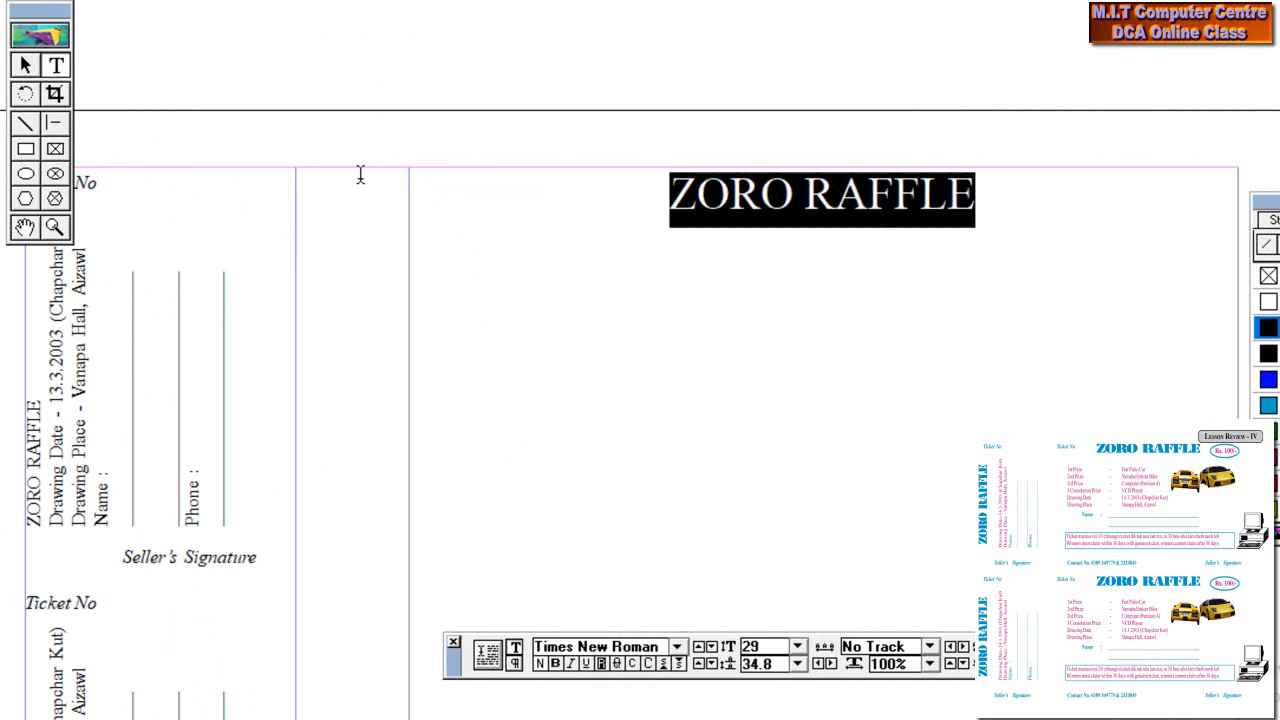
click(1073, 213)
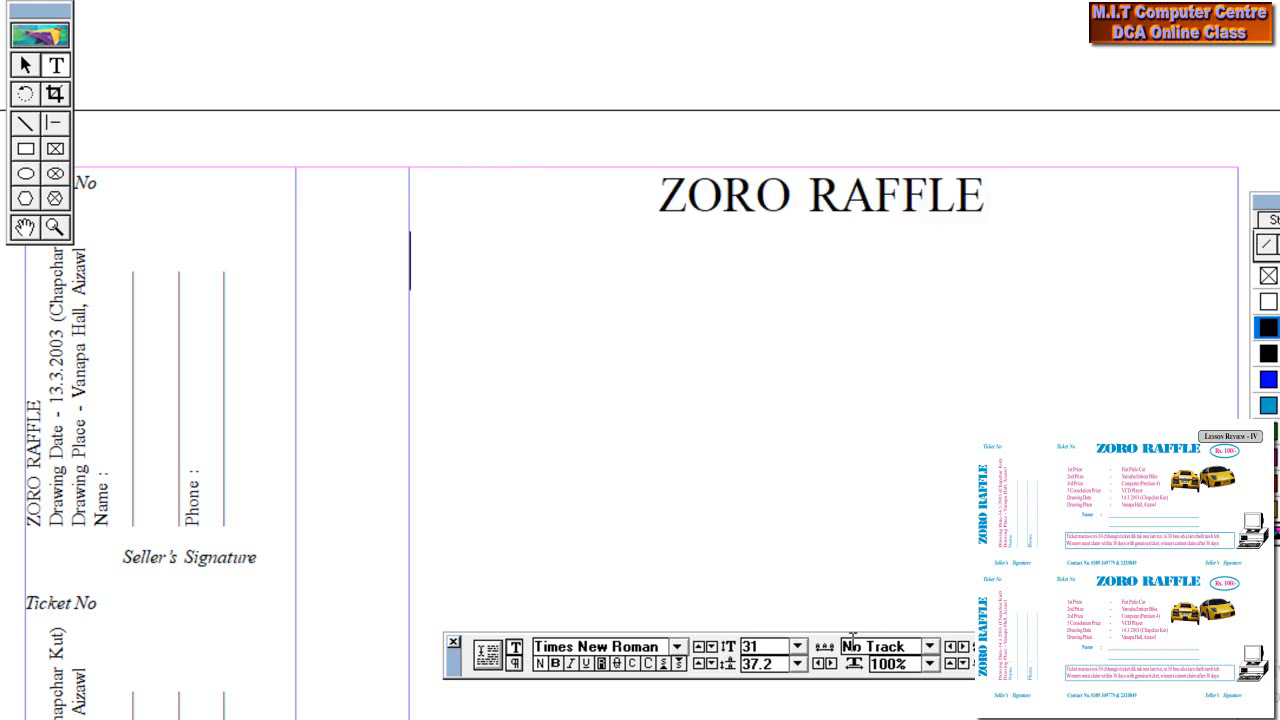
click(797, 646)
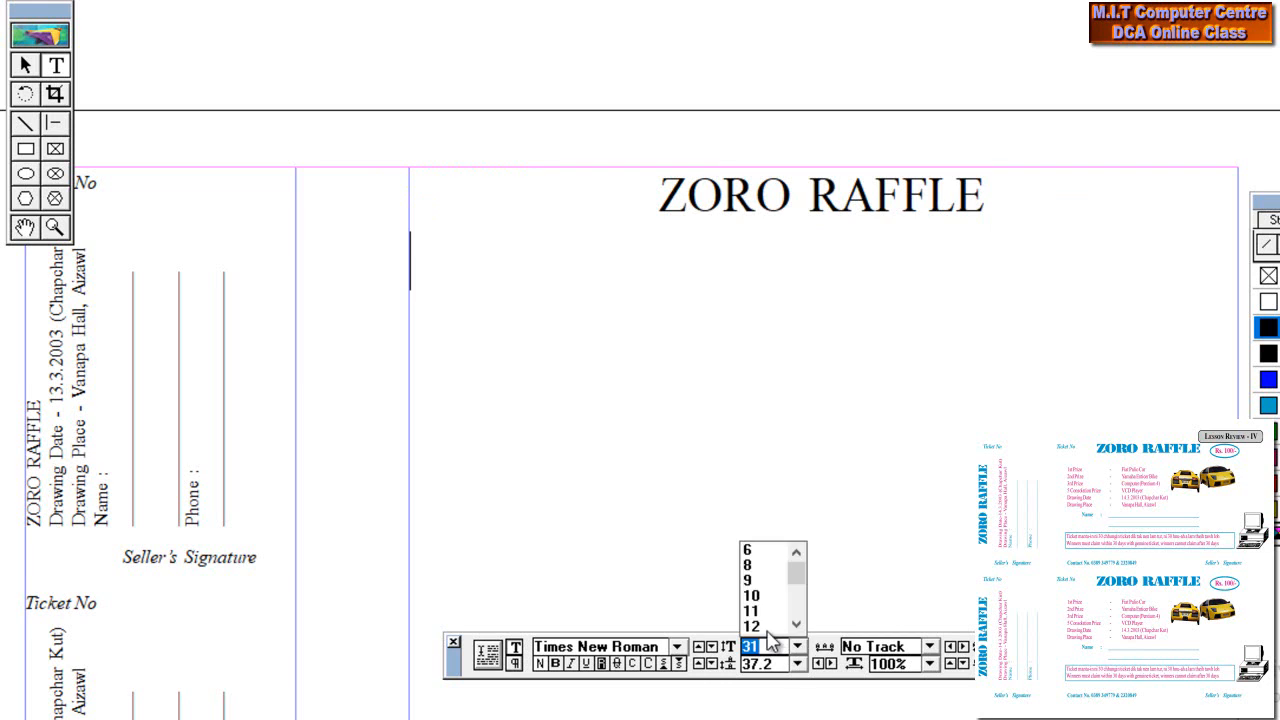
Set the prize-list text to 12 pt and colour it [Black]
text(12)
key(Return)
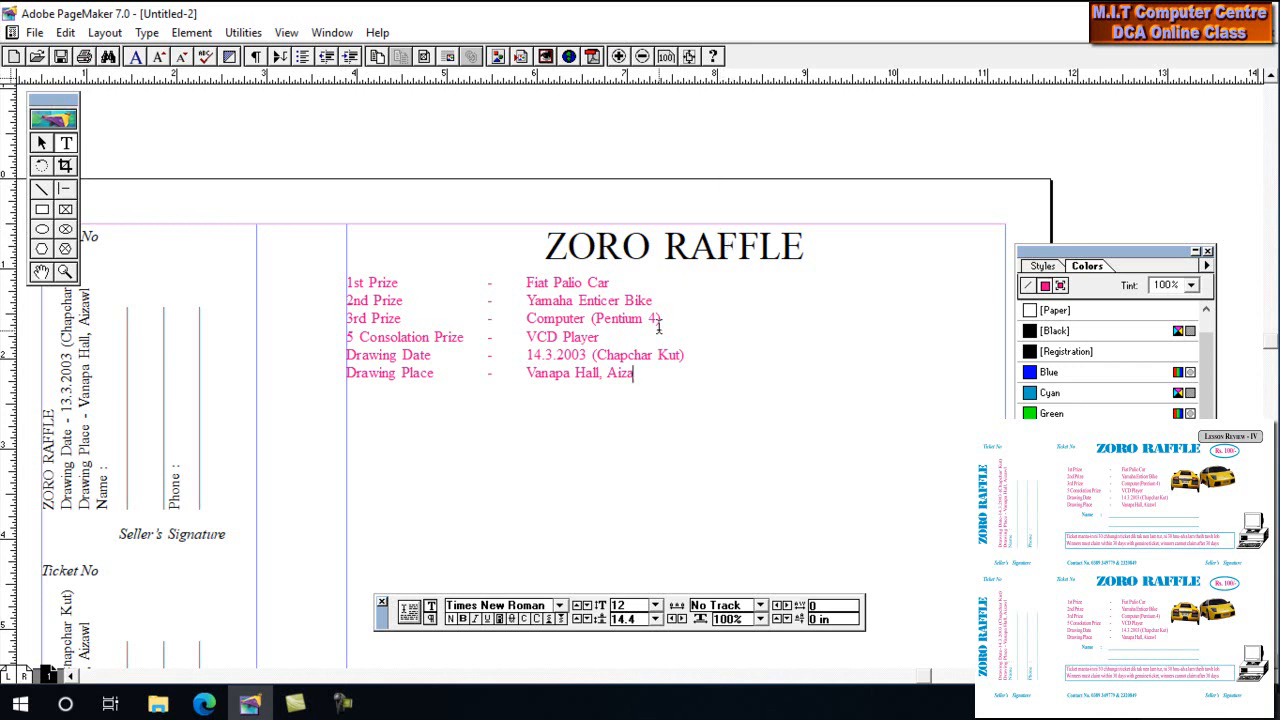
key(ctrl+a)
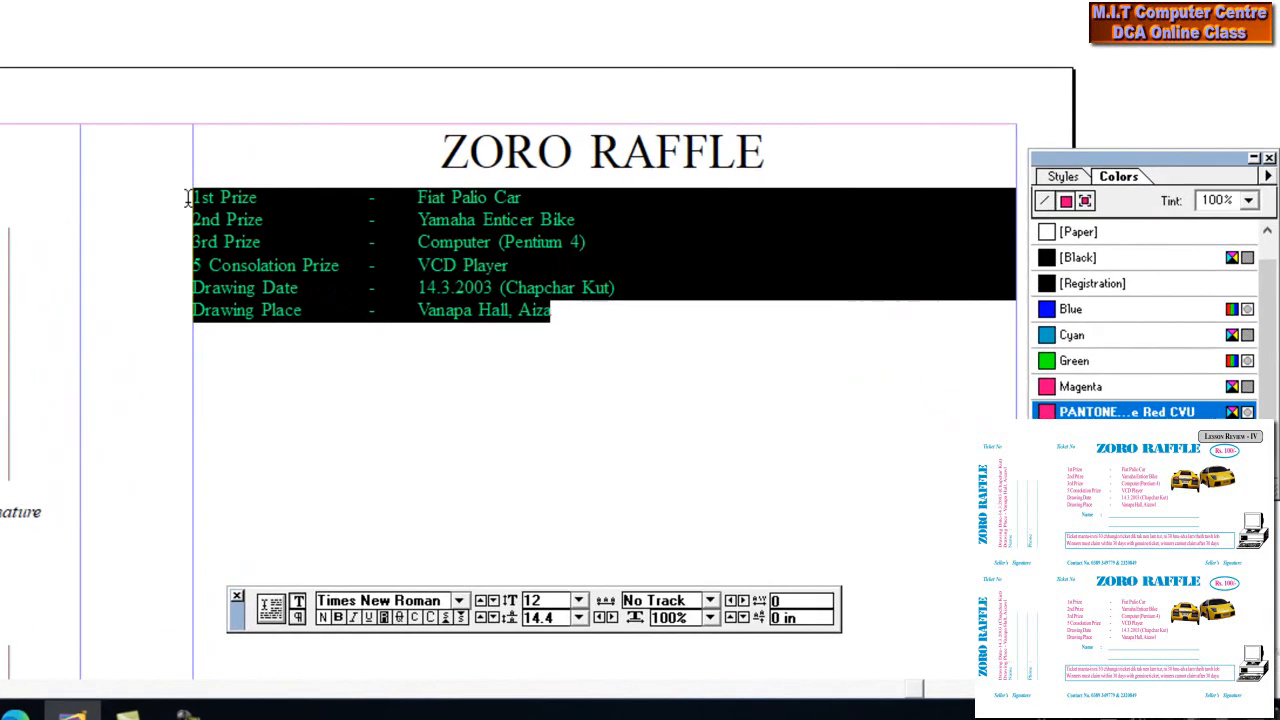
click(1062, 211)
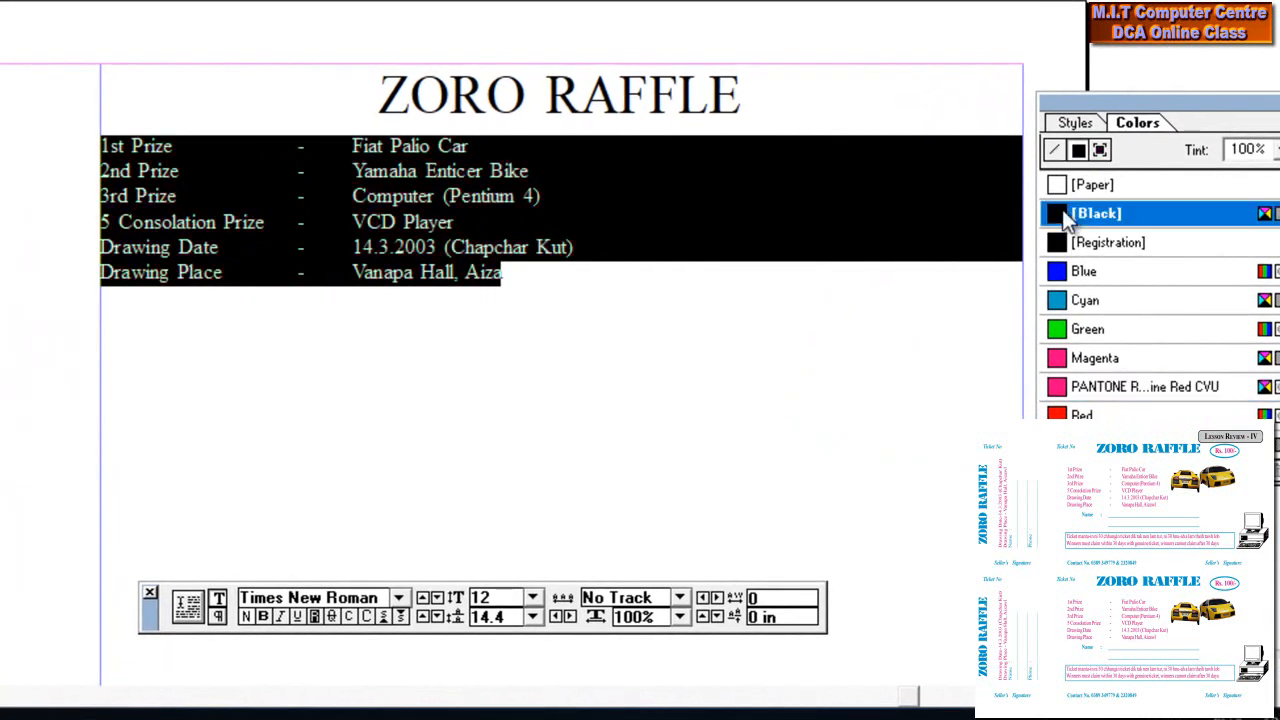
click(533, 279)
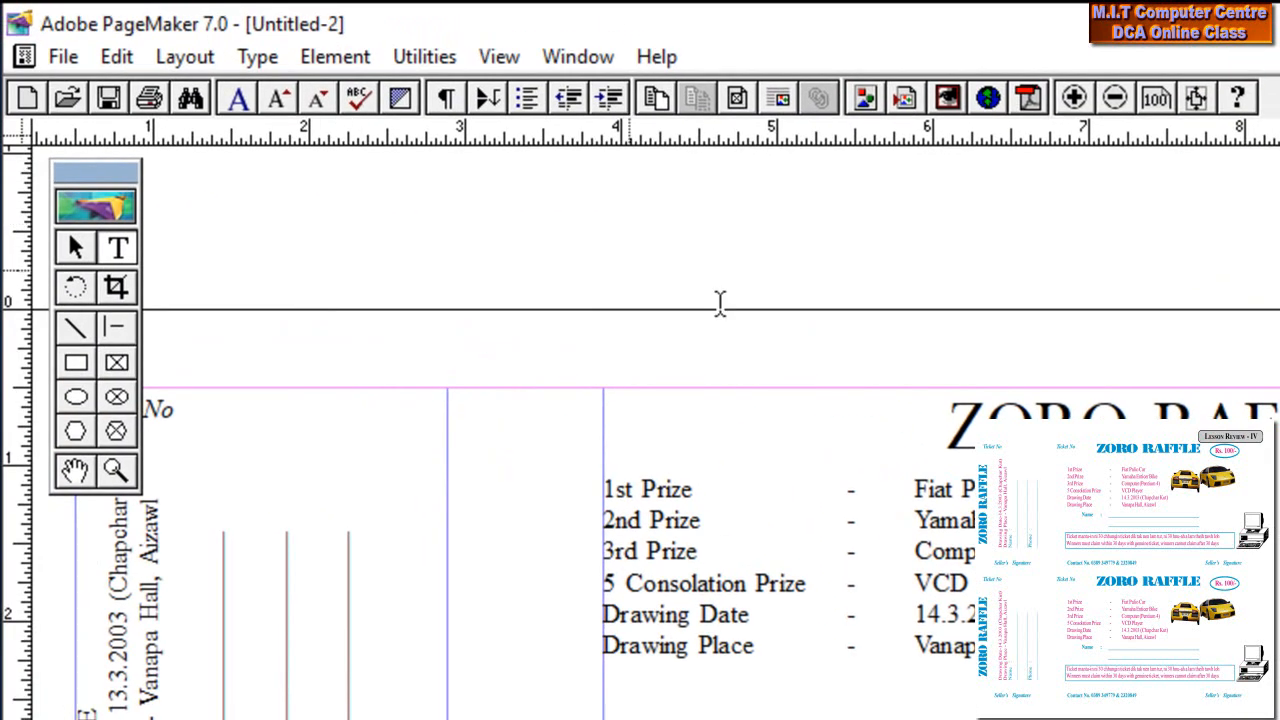
mouse_move(1100, 660)
mouse_down()
mouse_move(700, 583)
mouse_move(589, 477)
mouse_up()
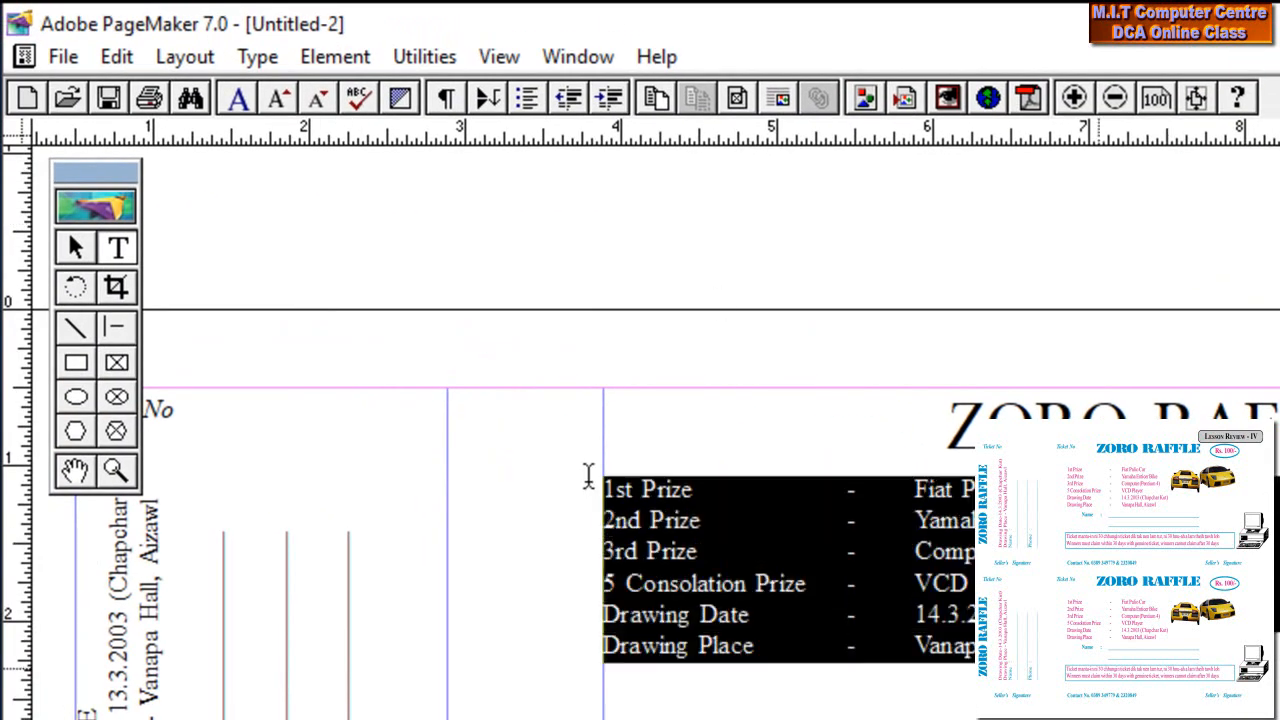
click(263, 57)
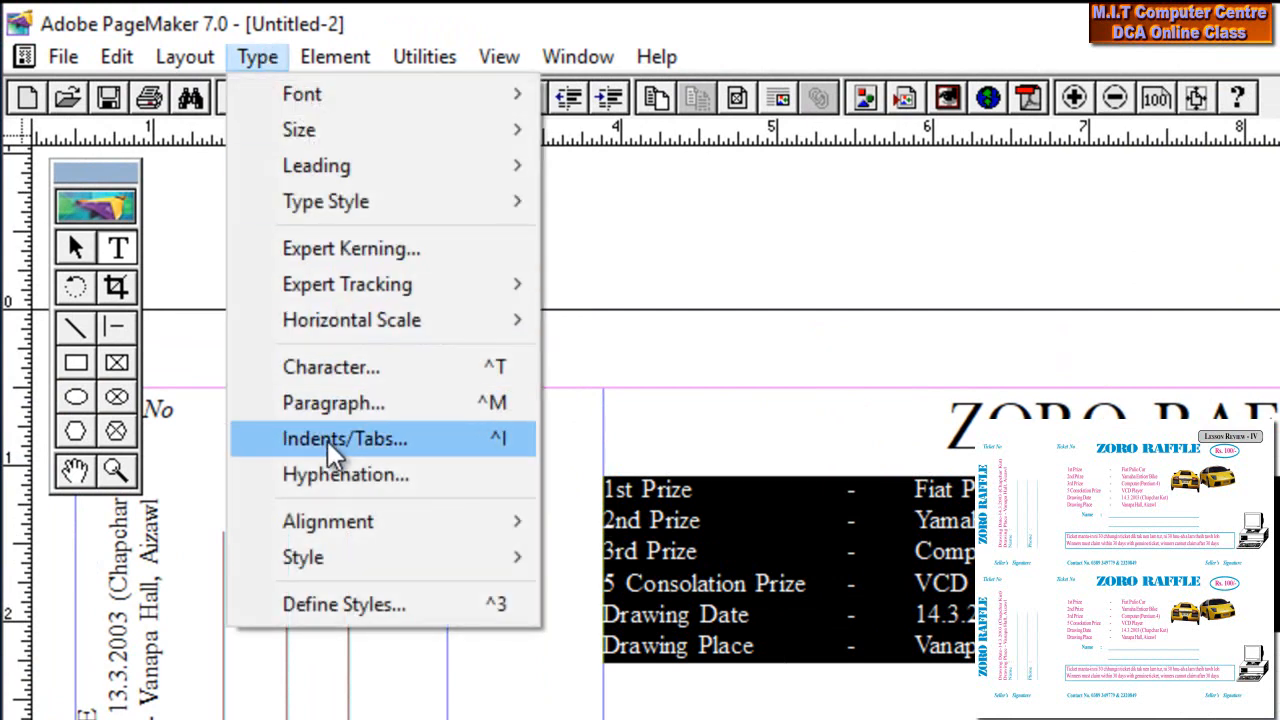
click(325, 440)
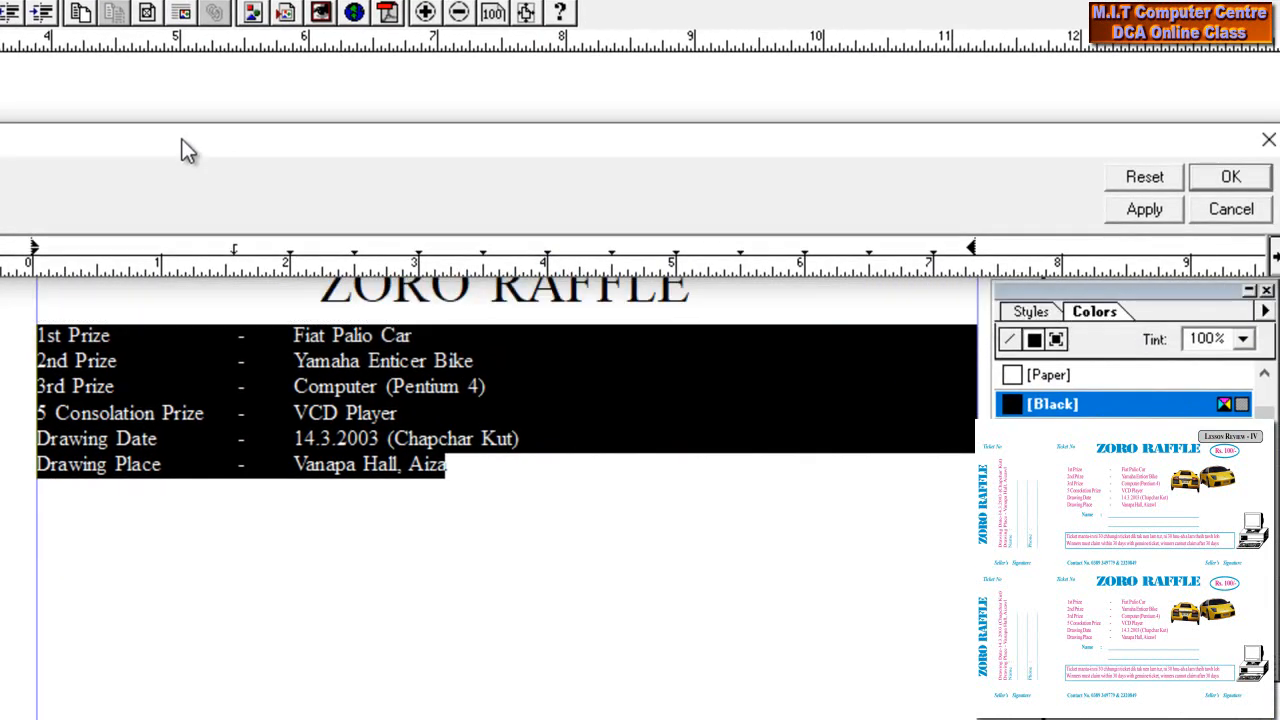
mouse_move(182, 149)
mouse_down()
mouse_move(198, 147)
mouse_move(186, 143)
mouse_up()
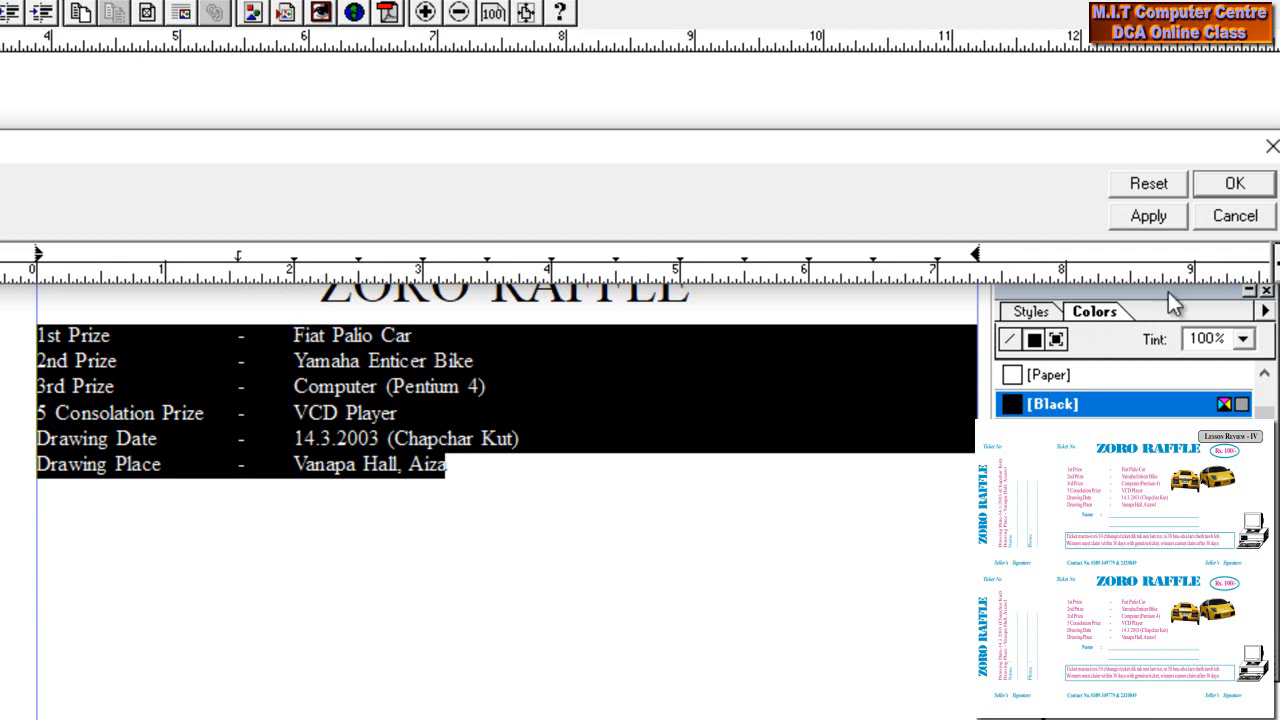
click(1235, 216)
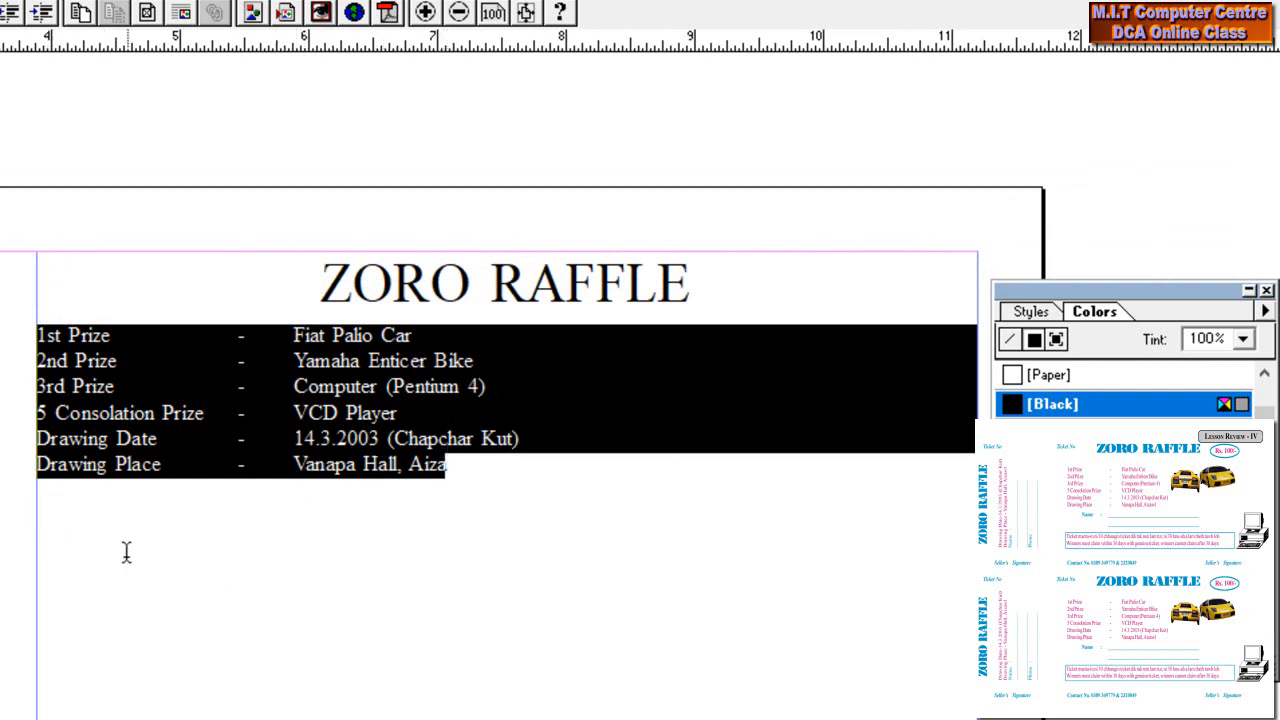
Below Drawing Place, add 'Name :' followed by a tab and a long underscore blank
click(65, 508)
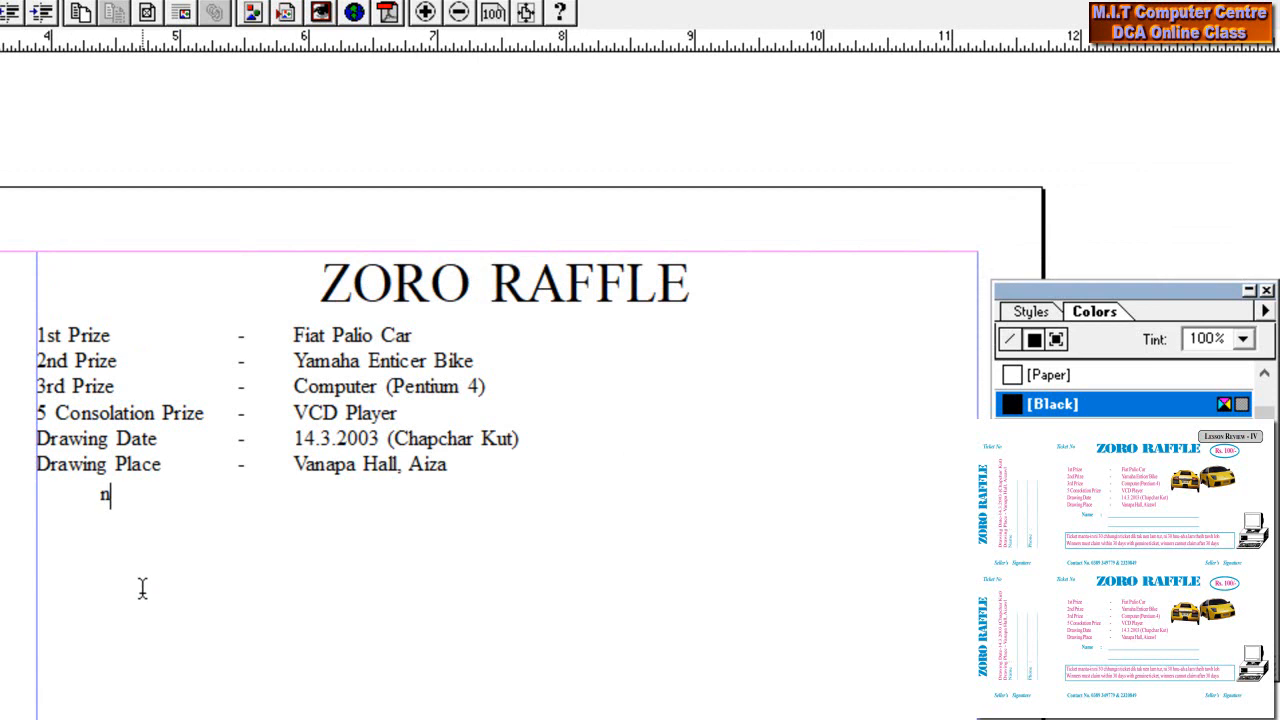
text(Name)
text(:	_______________________________________)
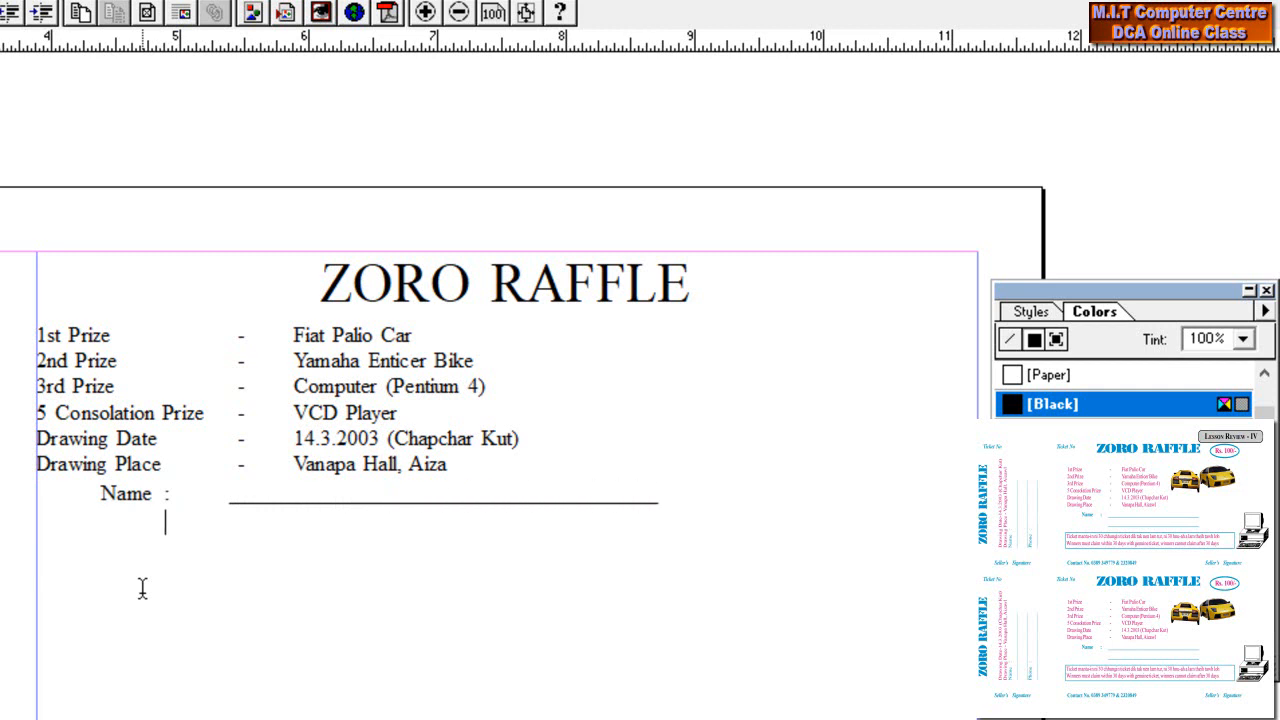
text(____________________________________)
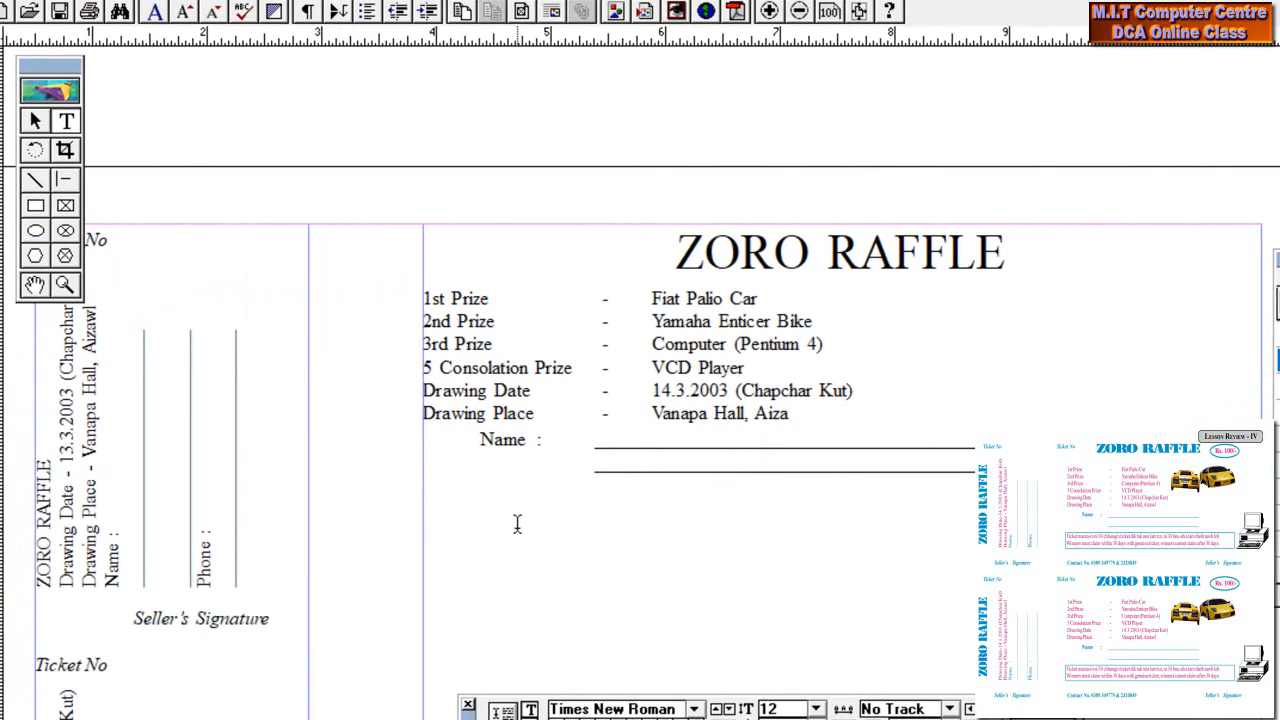
Draw a 7.31 × 0.688 in rectangle across the ticket beneath the Name line
click(36, 208)
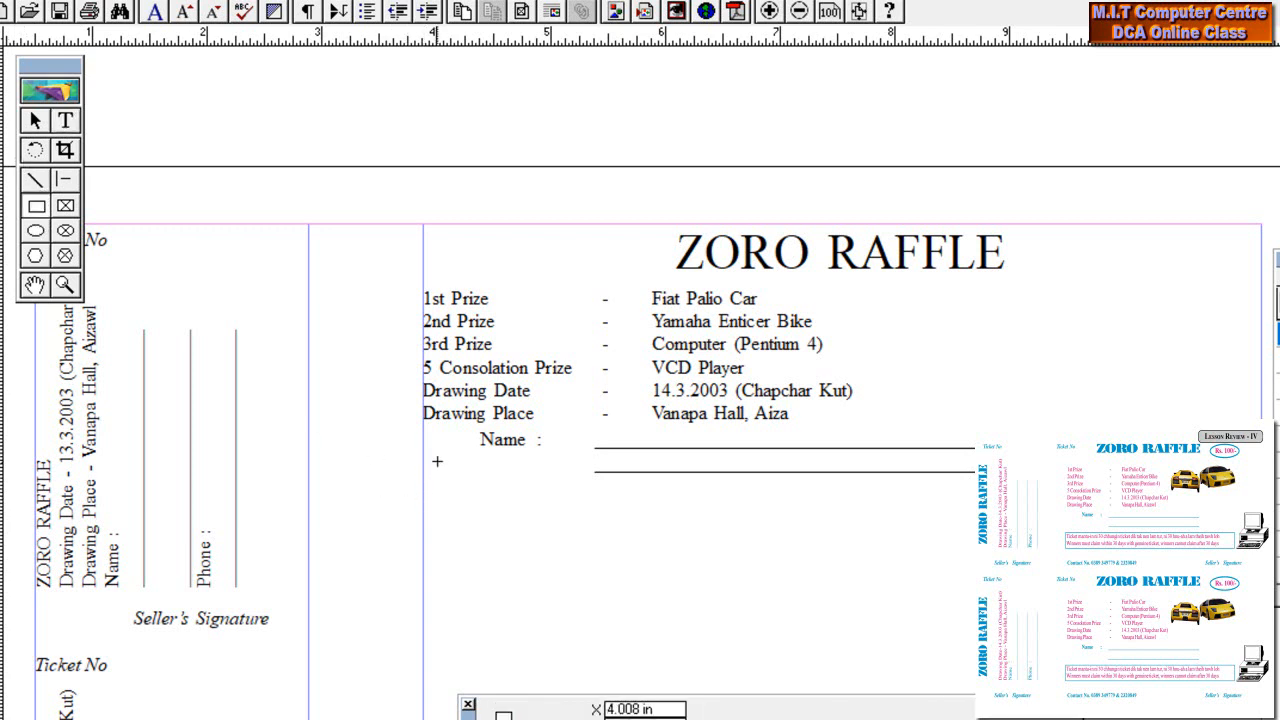
drag(424, 489, 1261, 586)
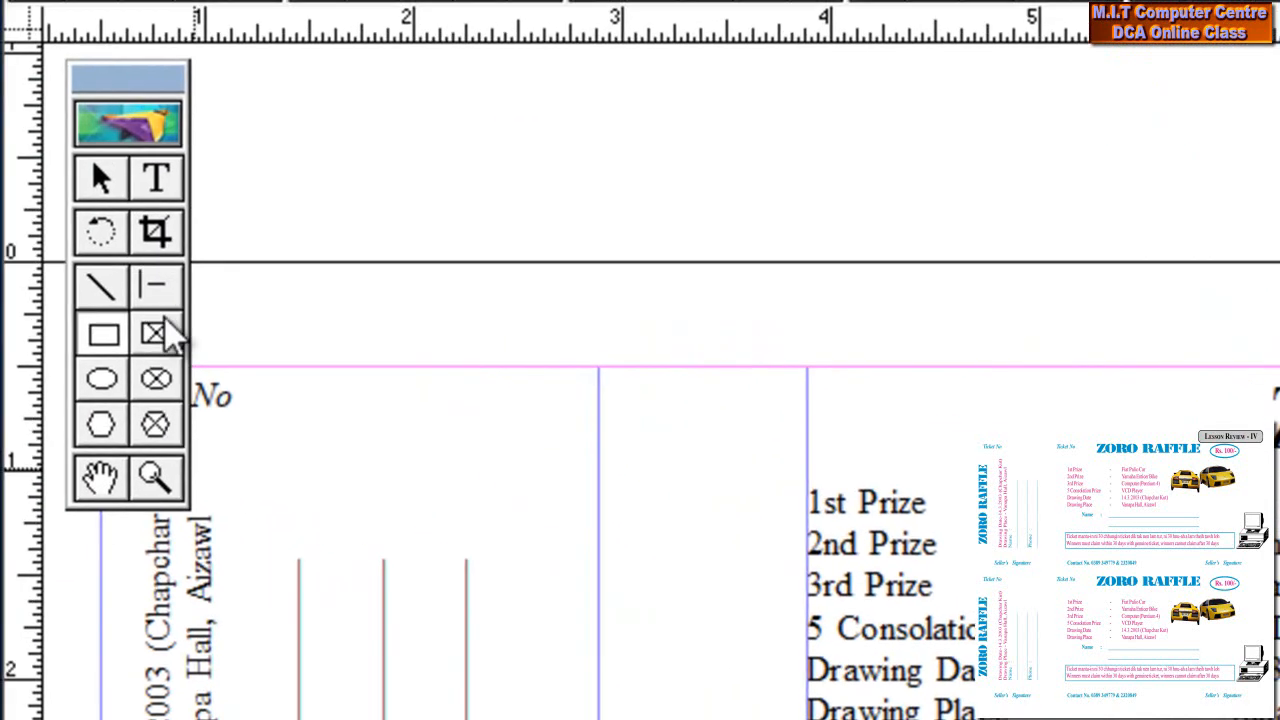
click(176, 178)
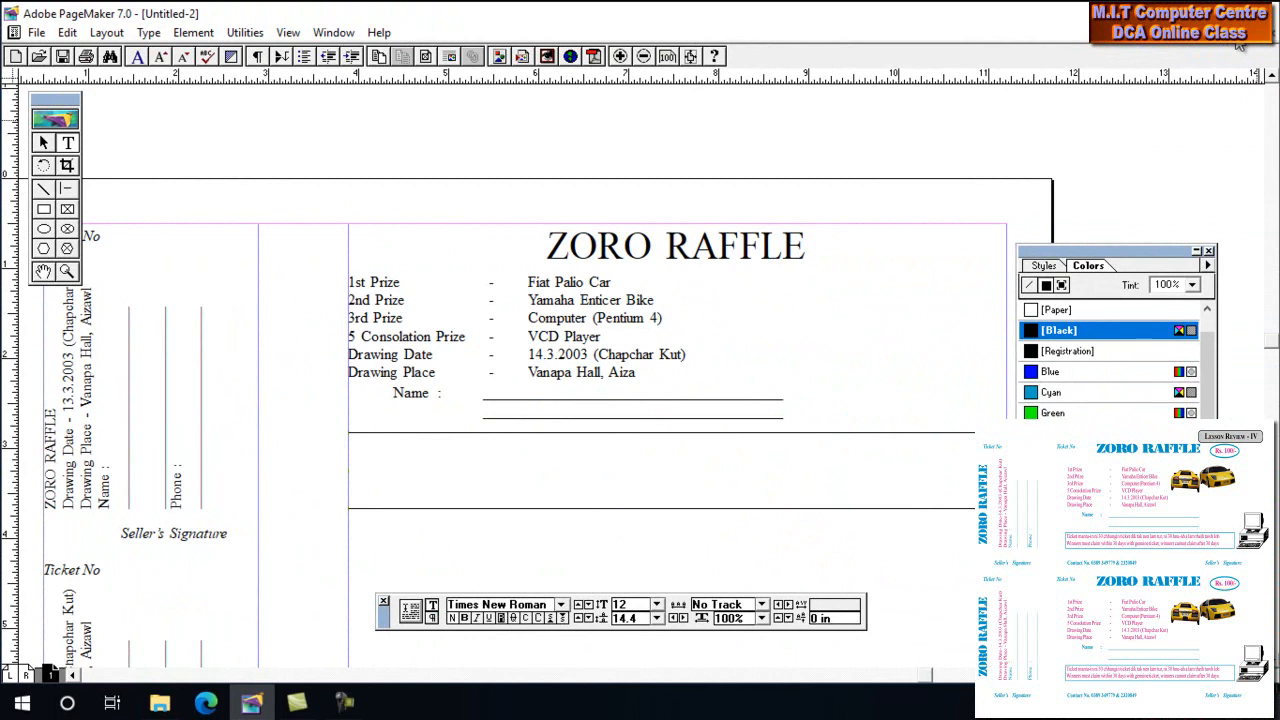
Minimize the ticket and bring up PageMaker Lesson, panned to its disclaimer lines
click(1237, 40)
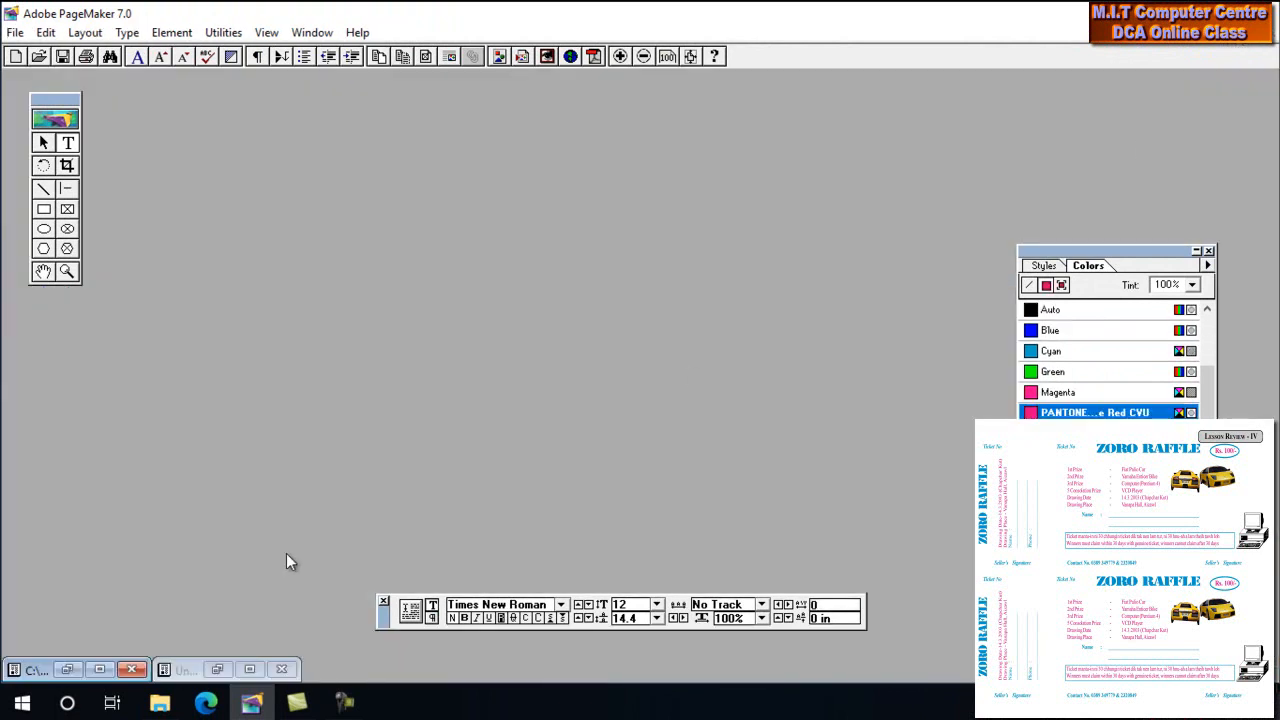
click(100, 670)
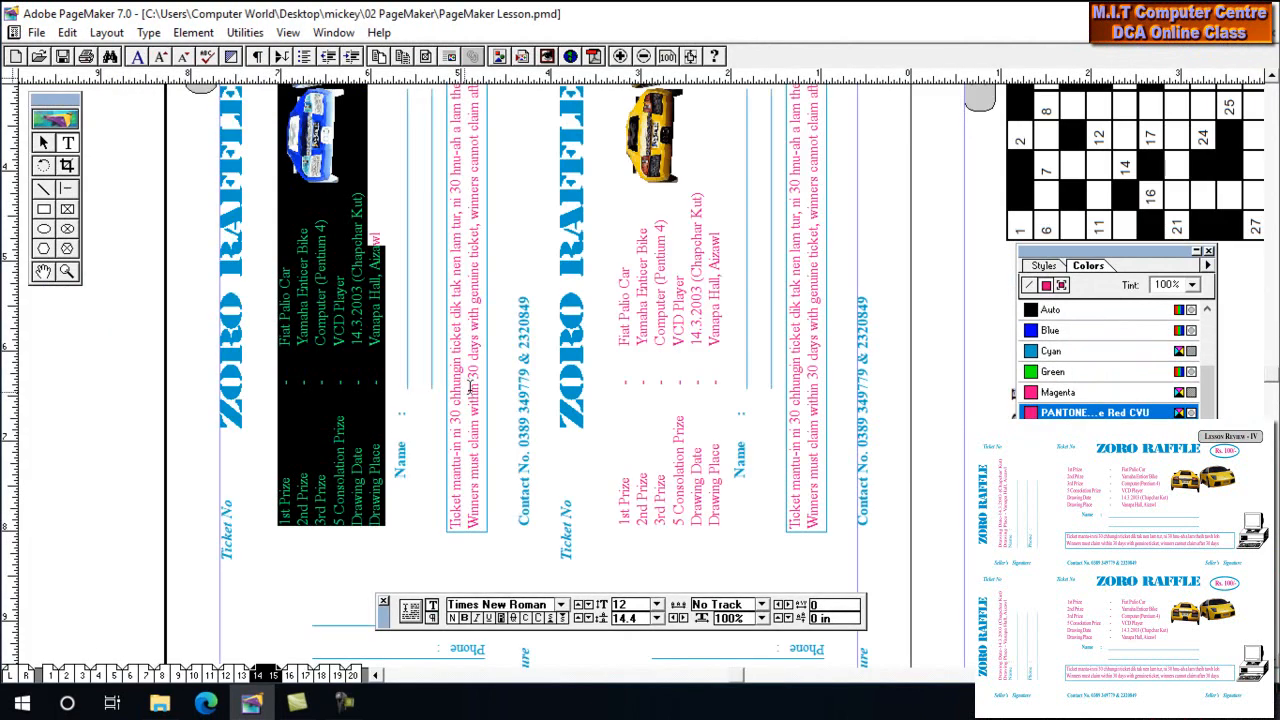
drag(790, 324, 737, 397)
drag(723, 228, 683, 226)
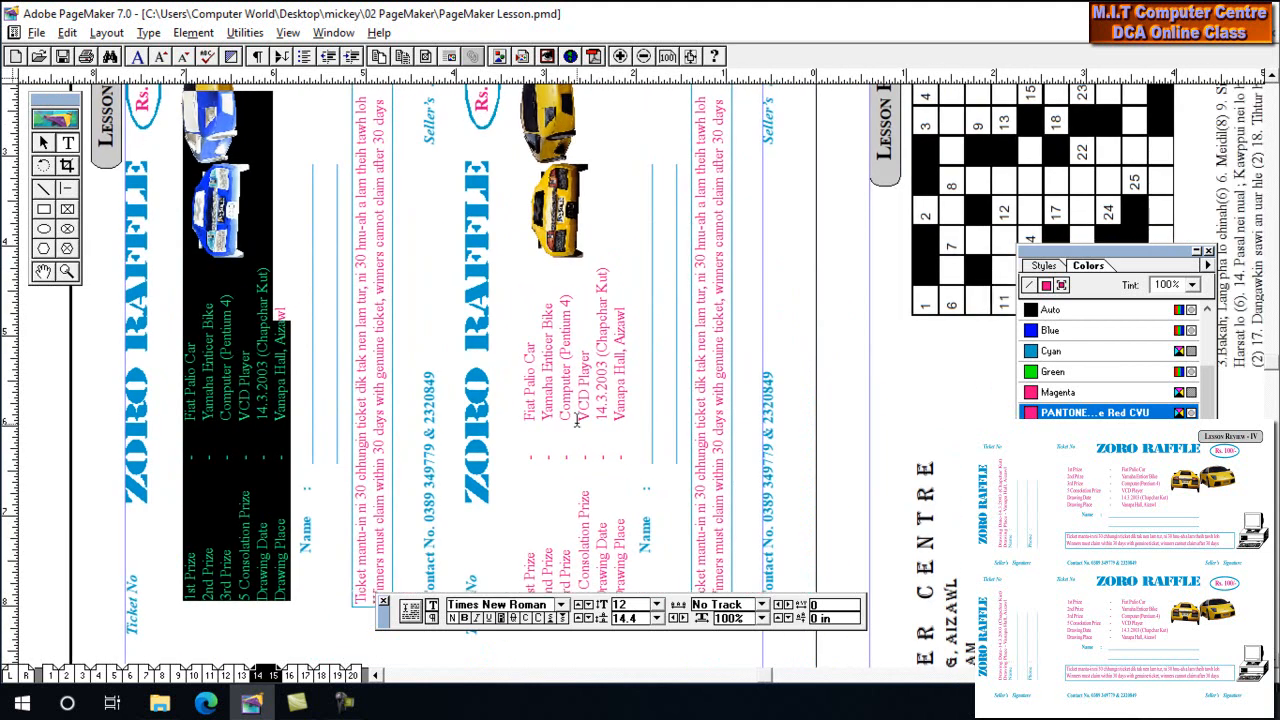
drag(388, 624, 716, 660)
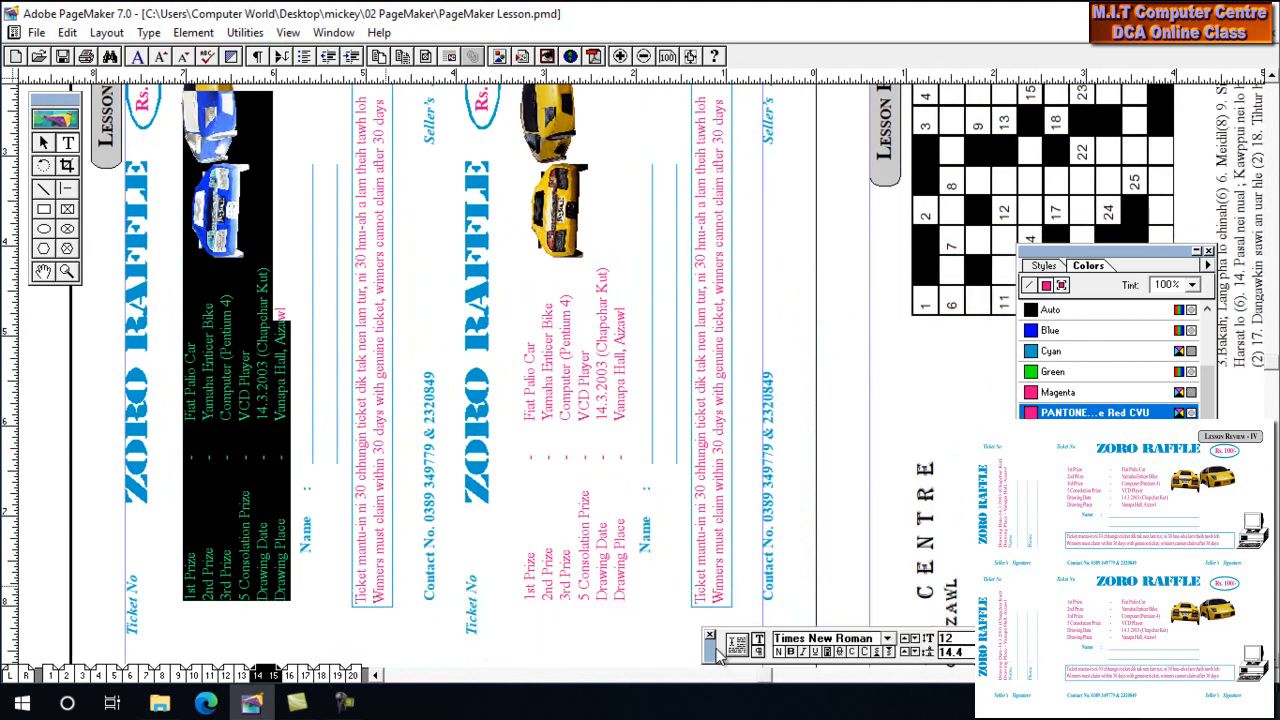
Select and copy both disclaimer lines, then minimize the Lesson publication
triple_click(722, 267)
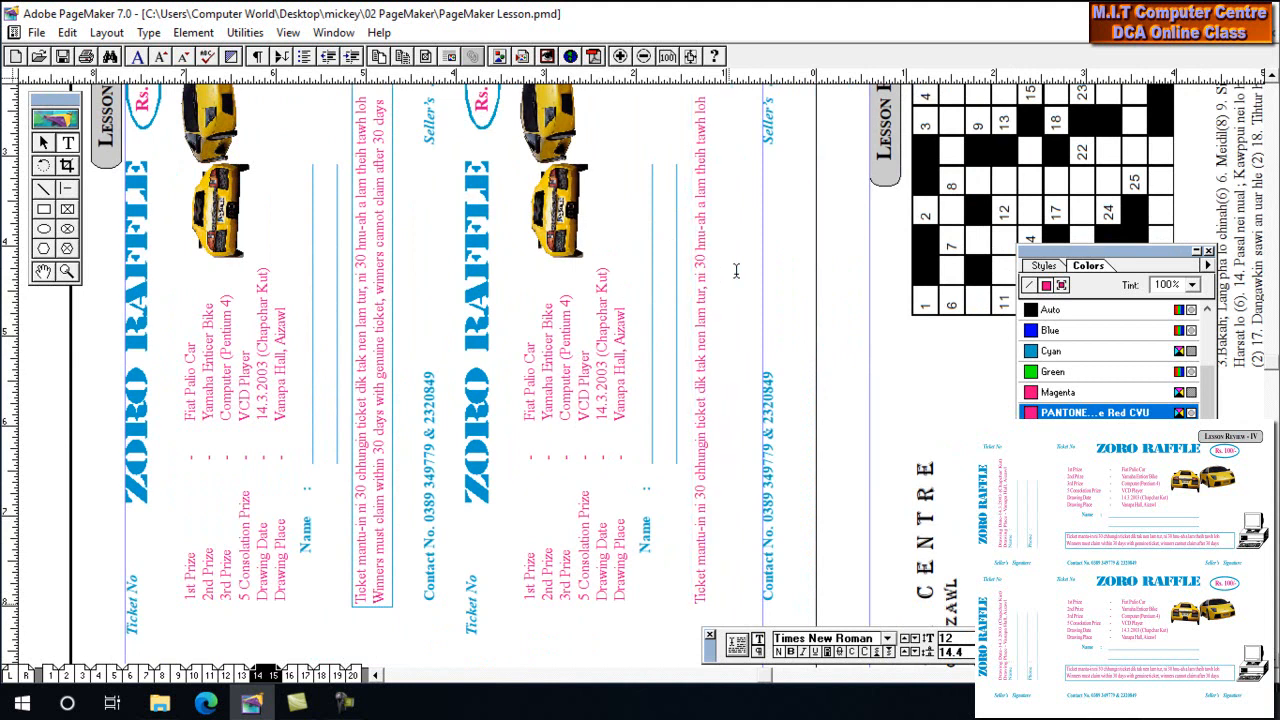
drag(728, 98, 660, 126)
key(ctrl+c)
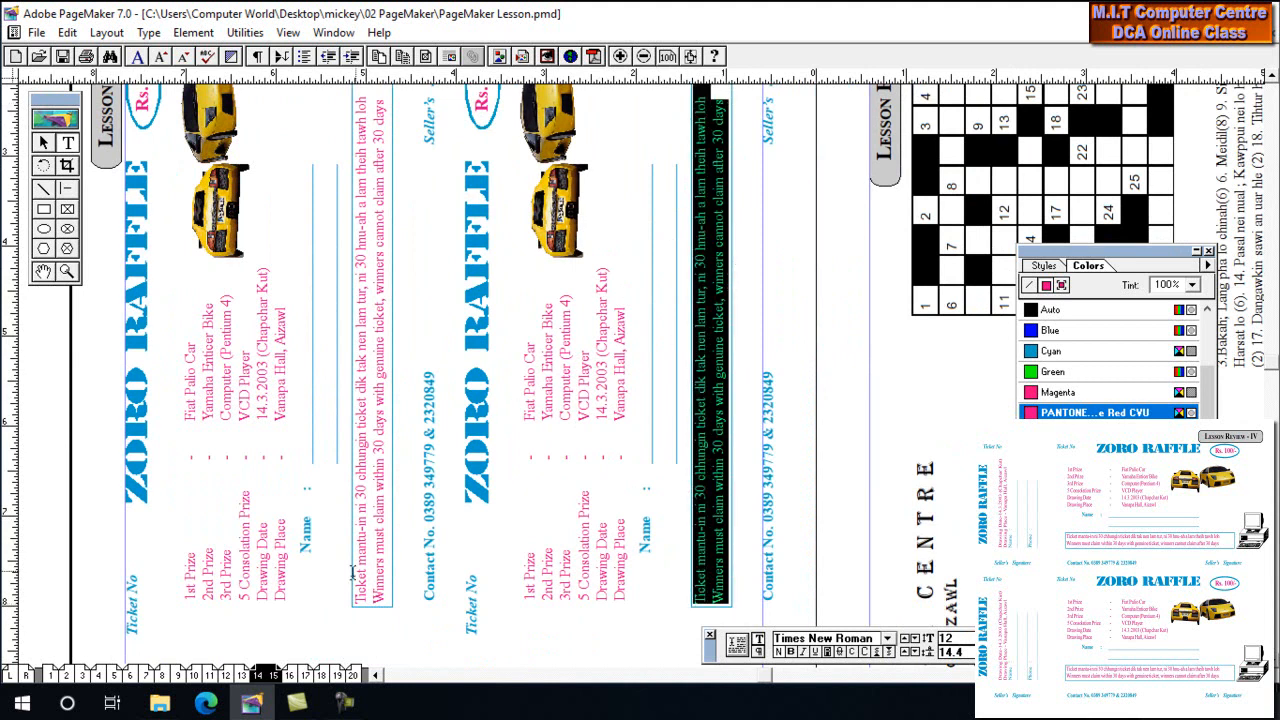
click(1236, 34)
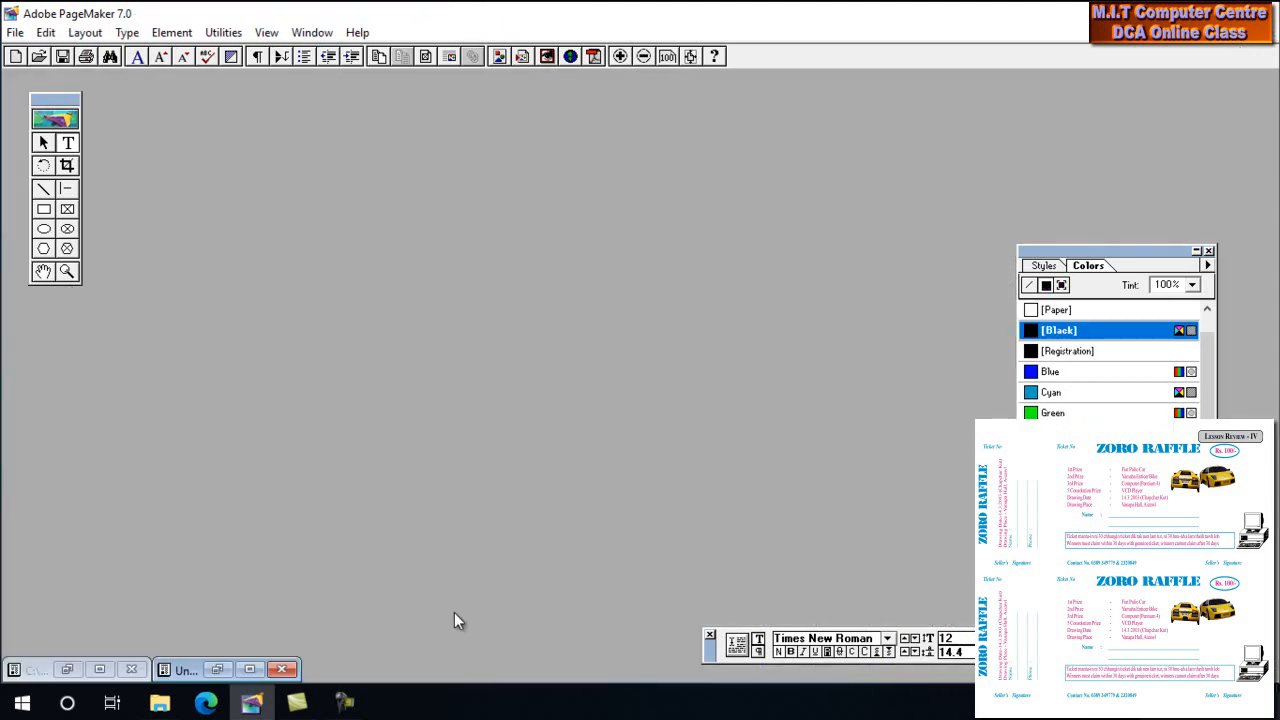
Paste the two disclaimer lines into a text frame inside the empty box and color them [Black]
click(250, 669)
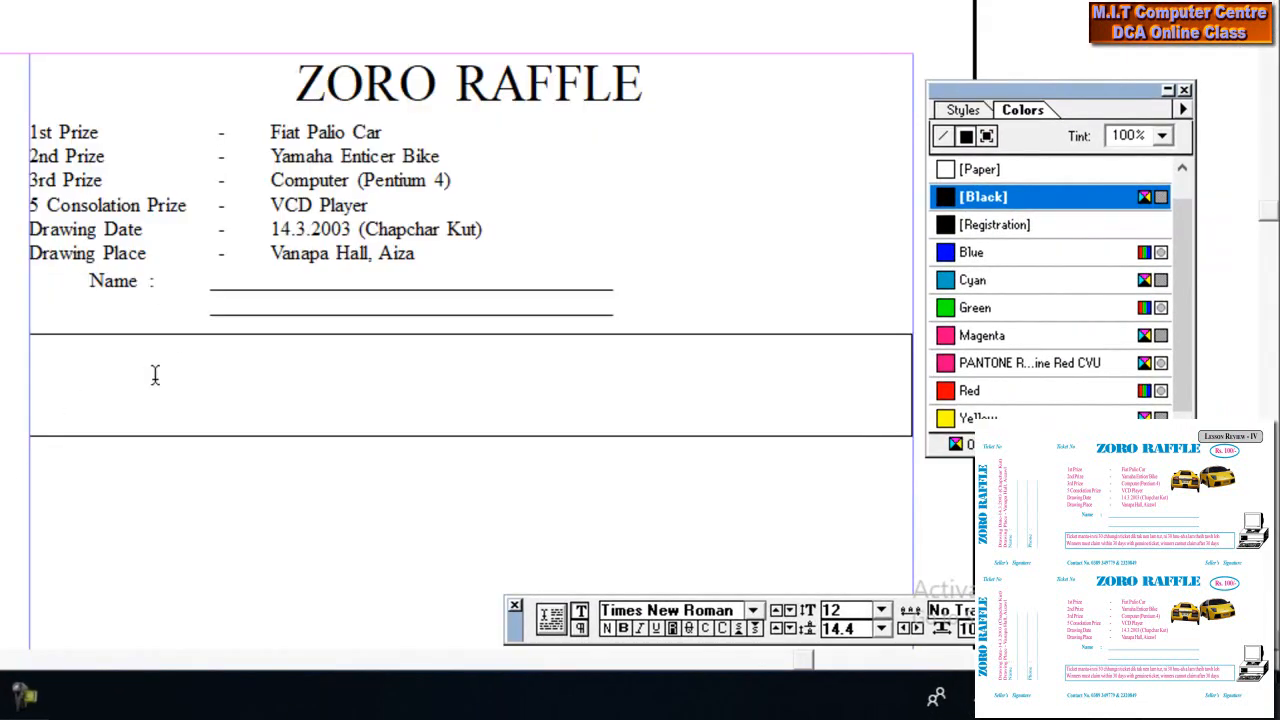
drag(908, 428, 31, 335)
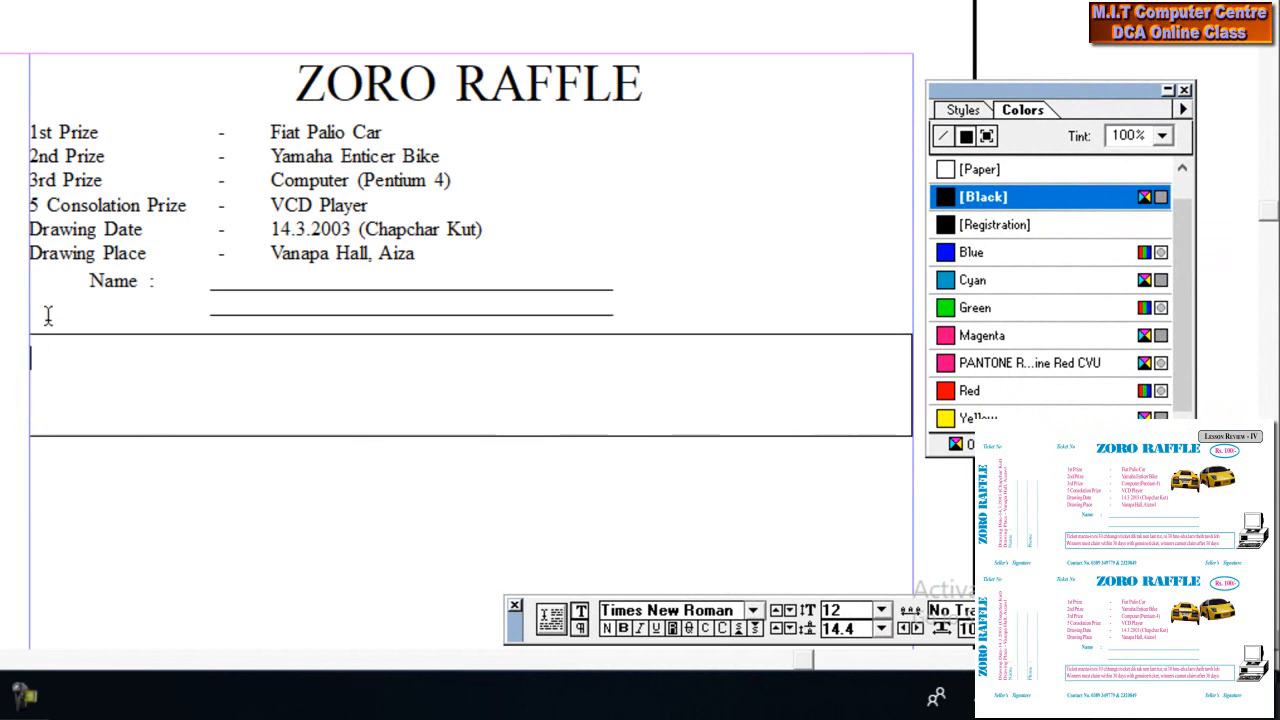
key(ctrl+v)
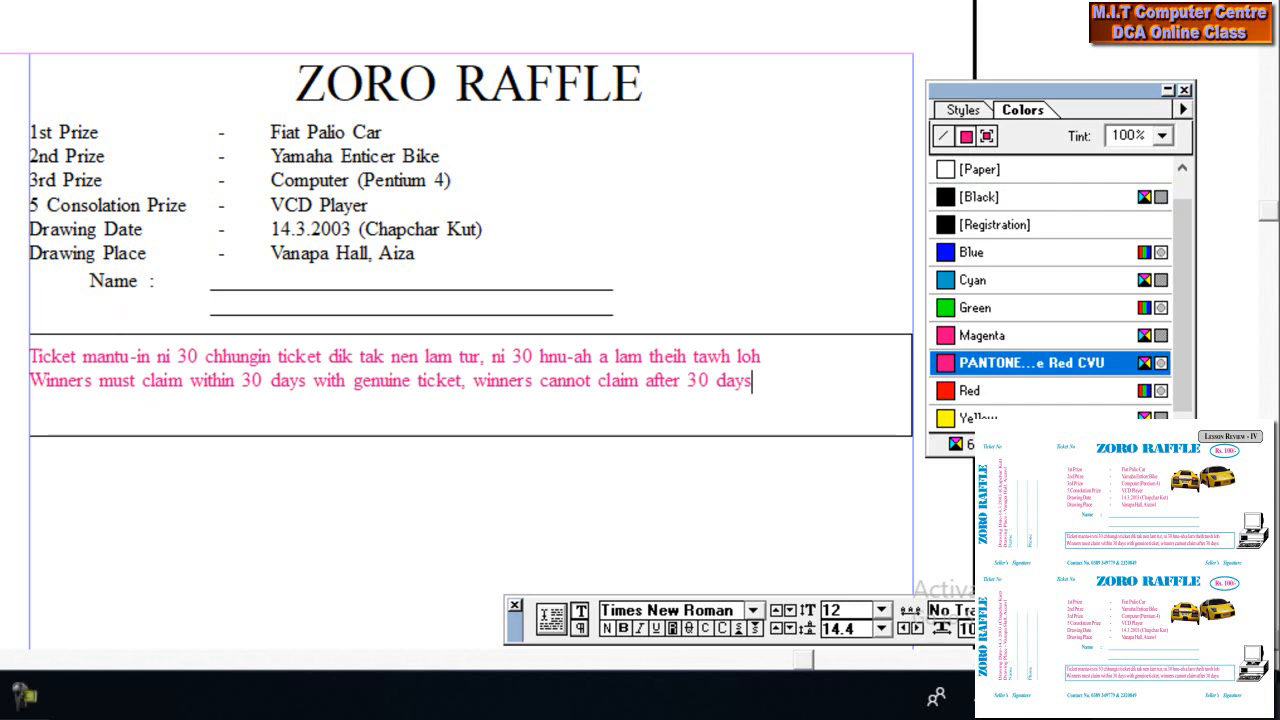
drag(754, 384, 30, 357)
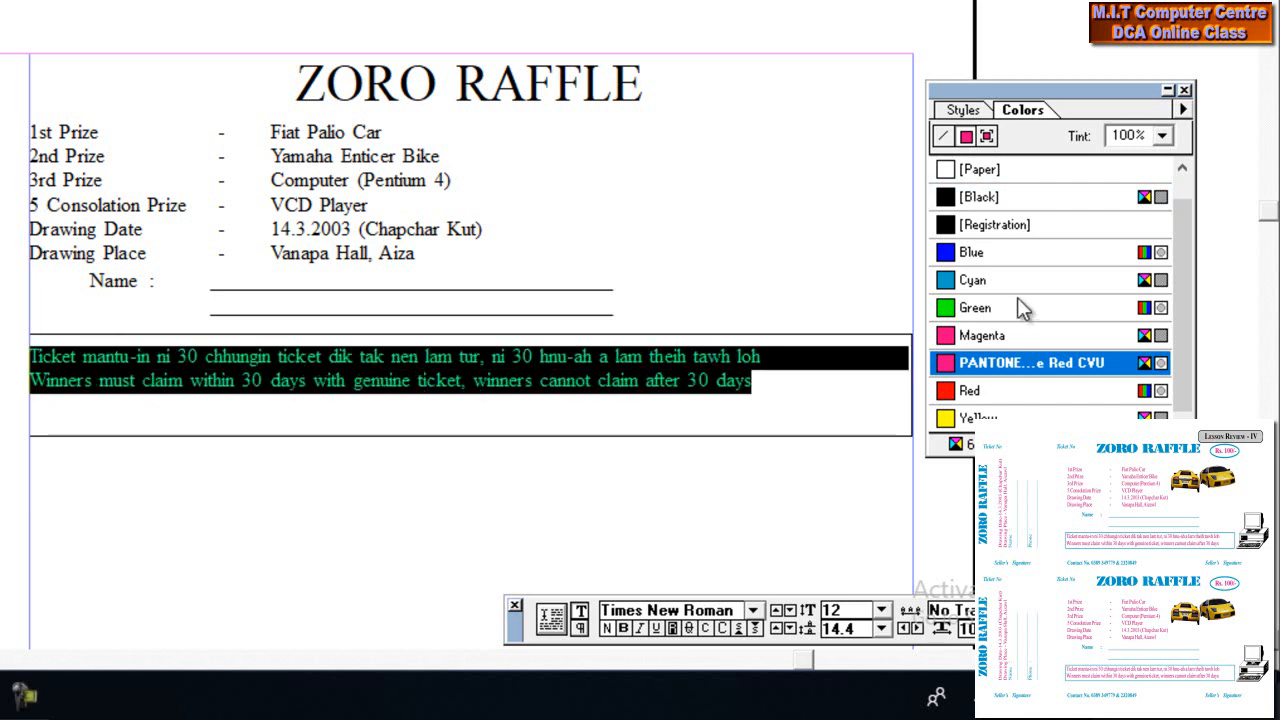
click(993, 203)
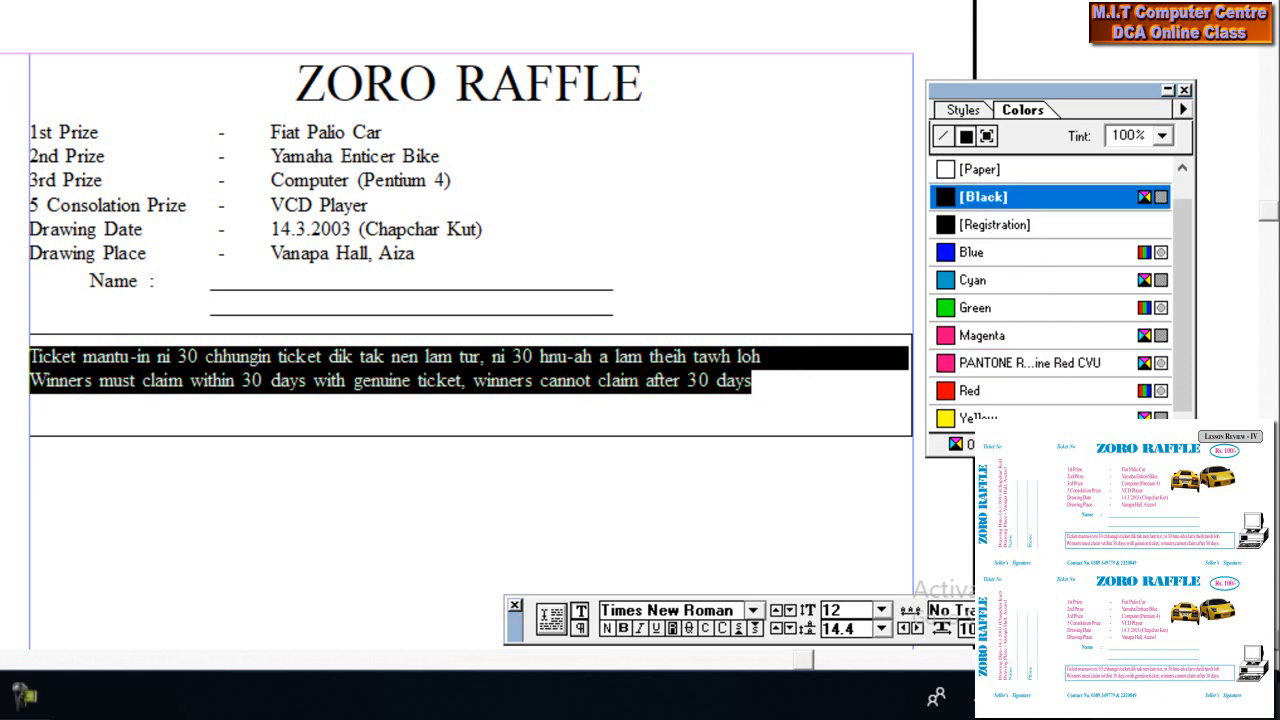
Shrink the disclaimer box to about 6.48 × 0.56 in so it fits the two lines
key(F9)
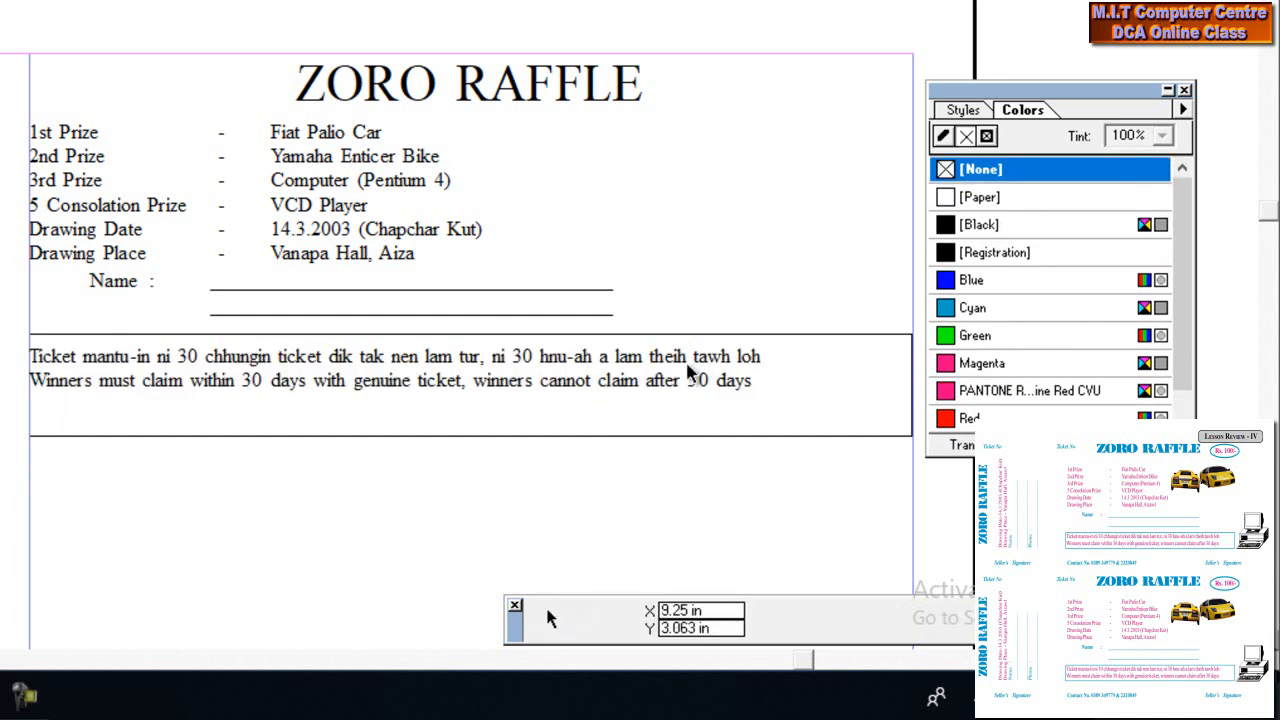
click(775, 334)
drag(911, 436, 812, 401)
click(849, 455)
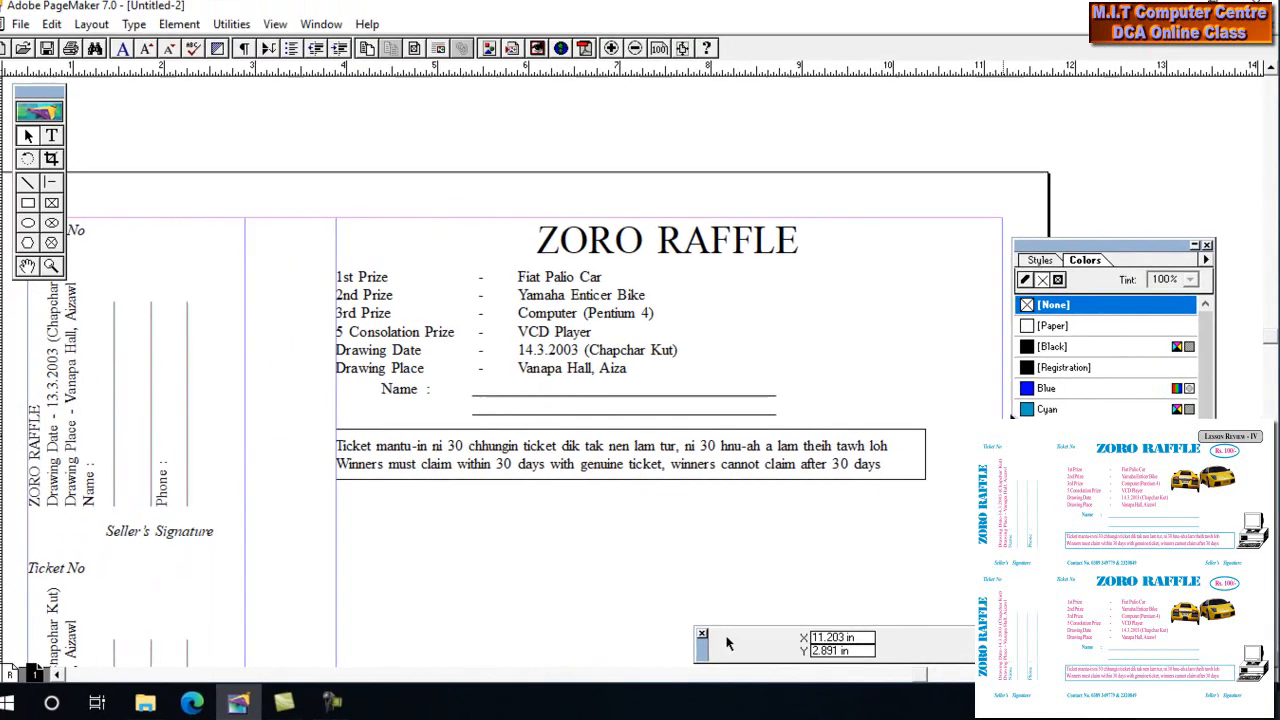
drag(1080, 251, 1124, 260)
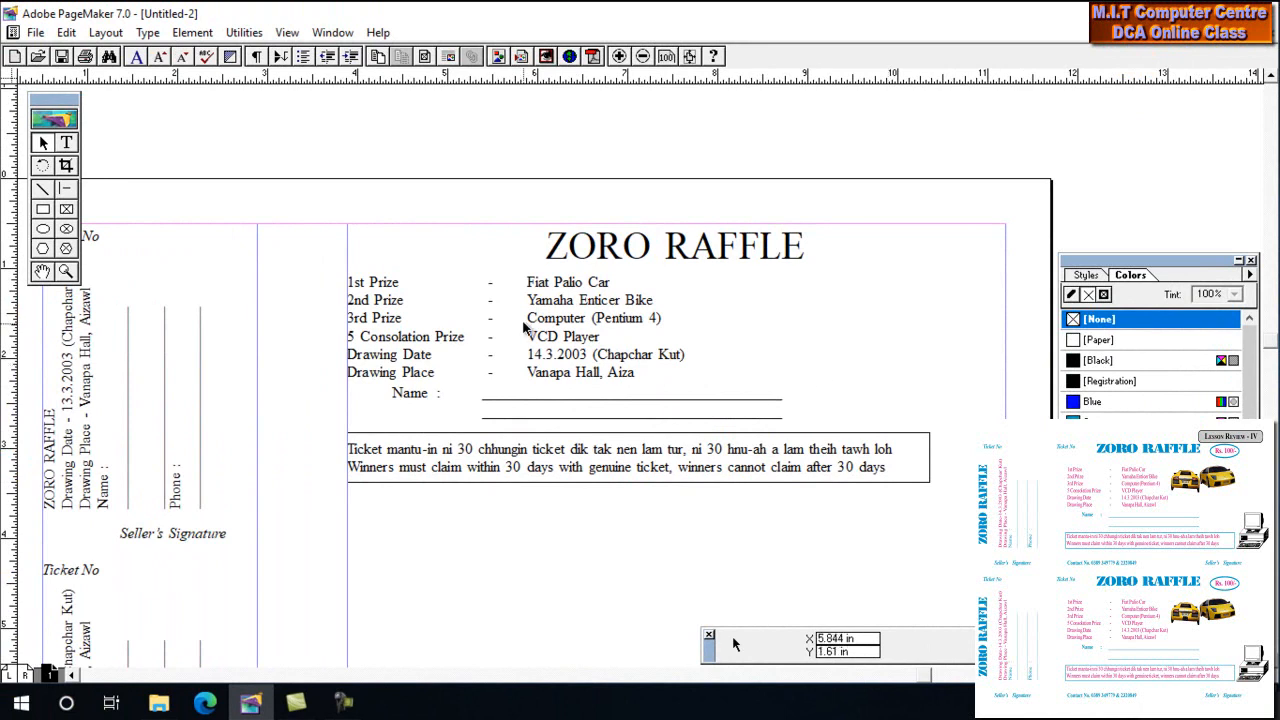
click(35, 32)
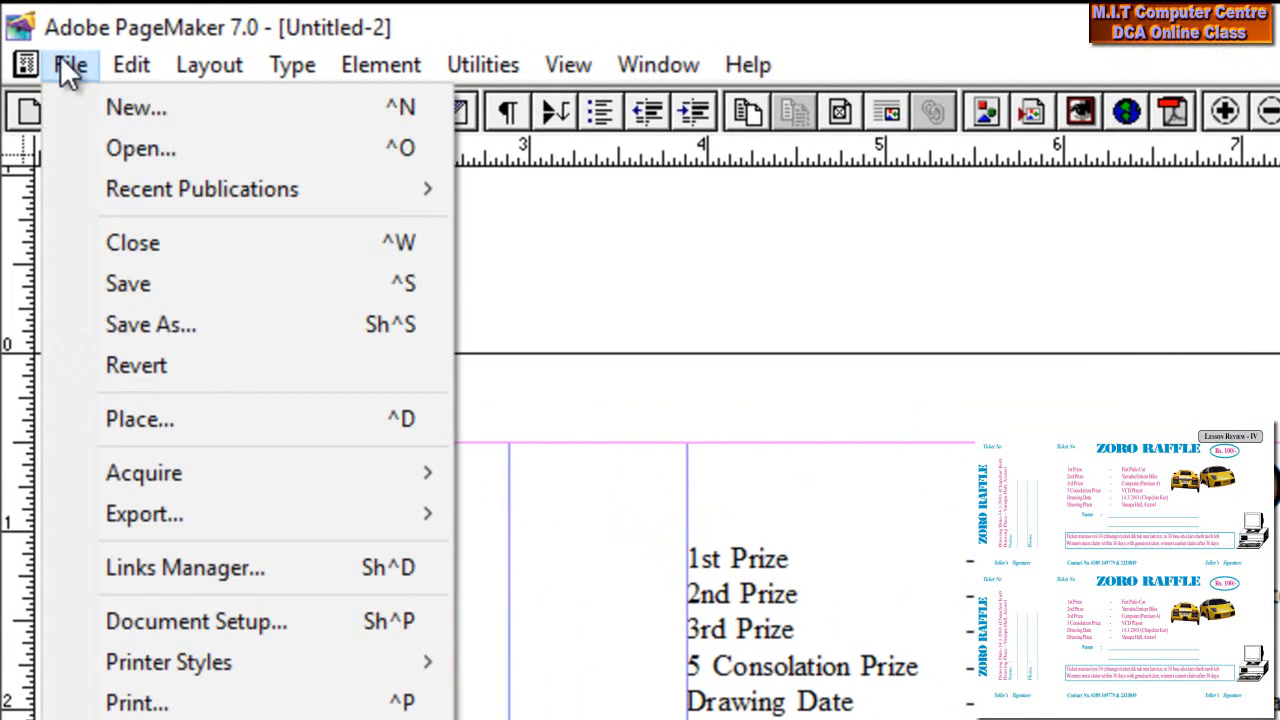
click(786, 294)
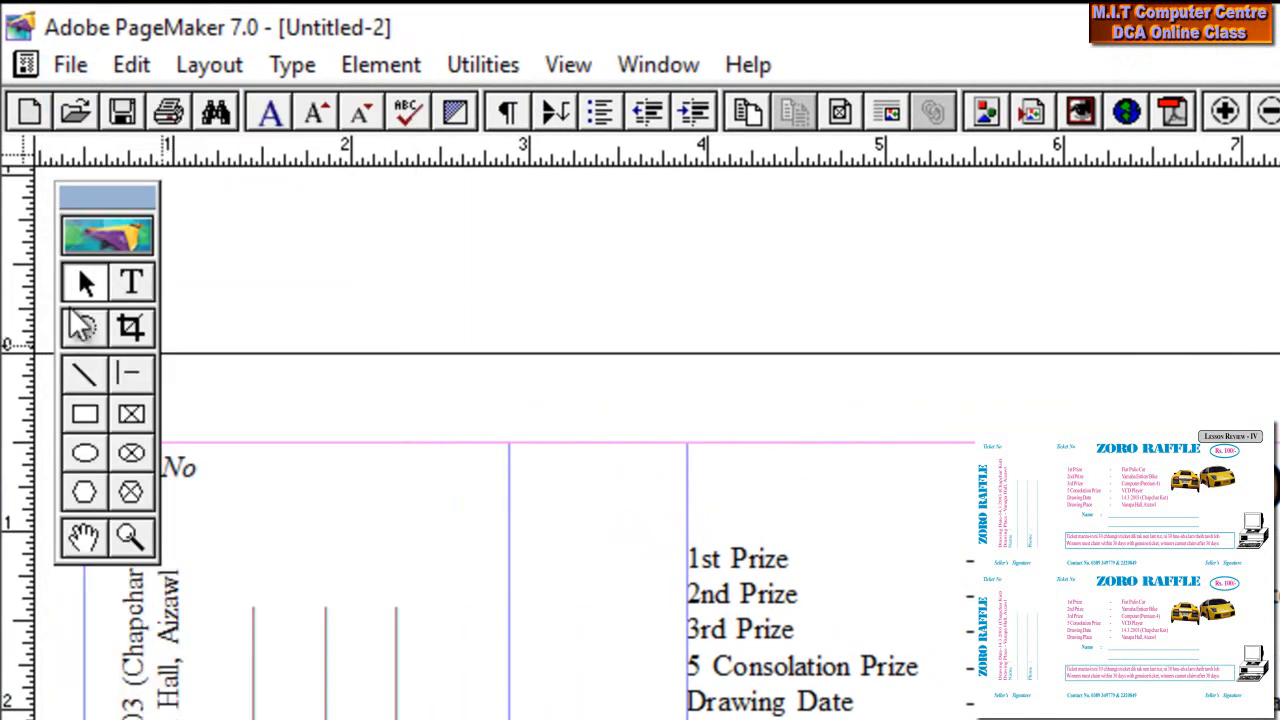
Place the ponytail photo with File > Place in a square frame beside the prize list
click(70, 64)
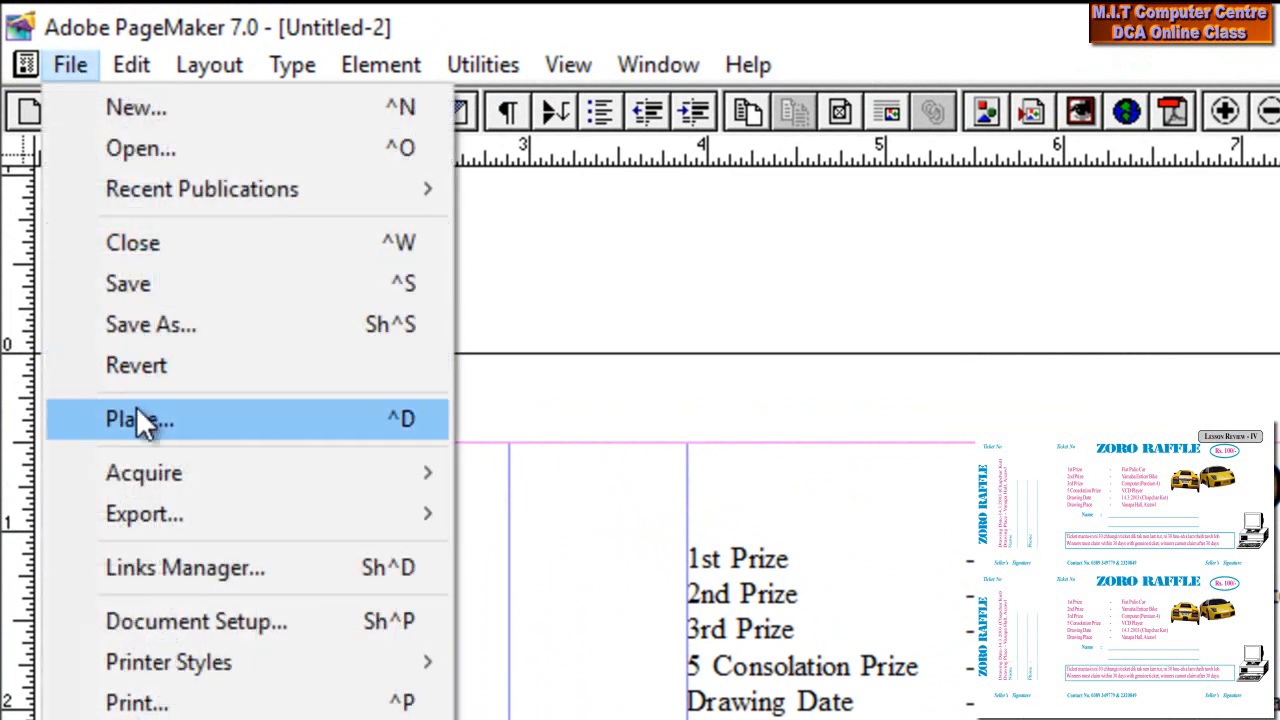
click(137, 415)
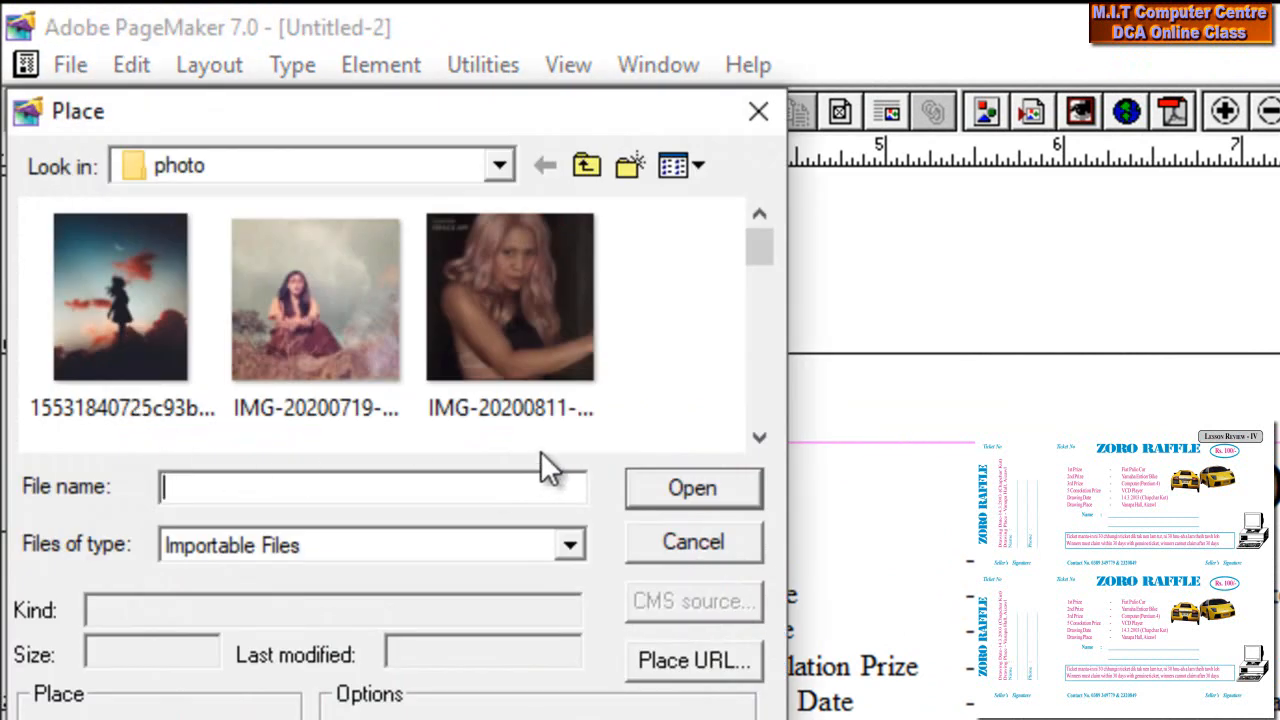
drag(759, 247, 757, 393)
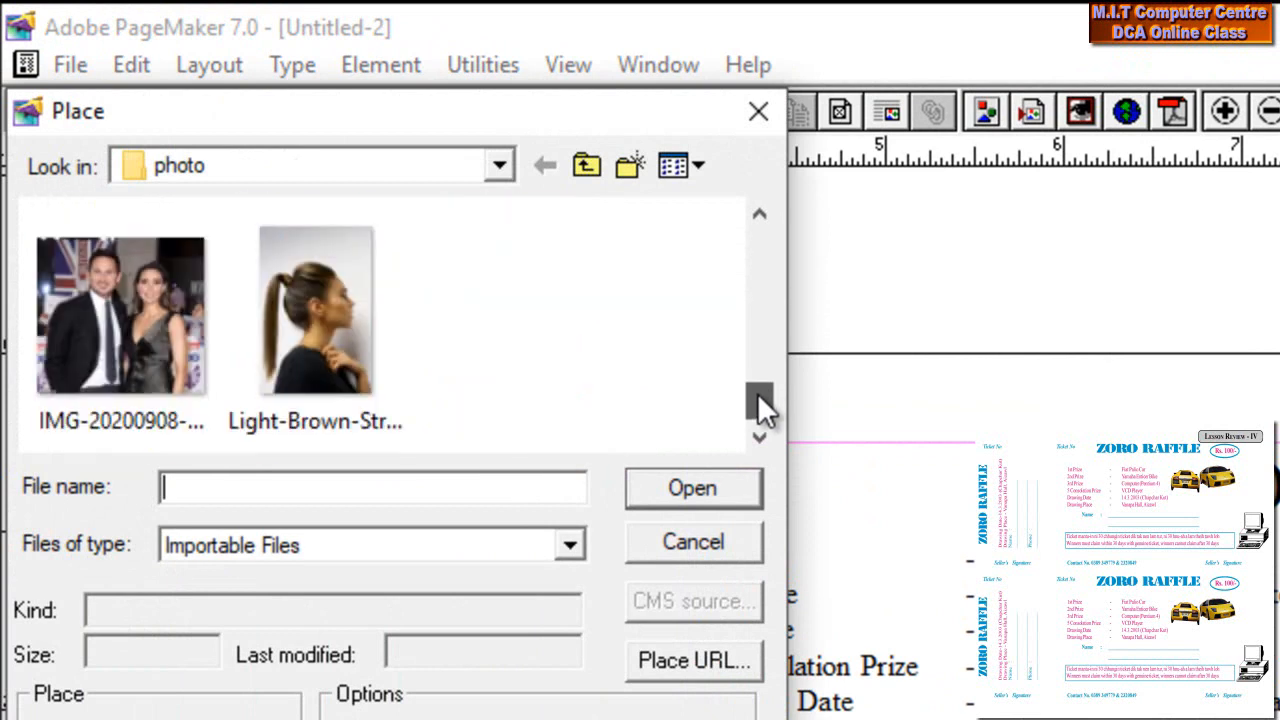
click(383, 323)
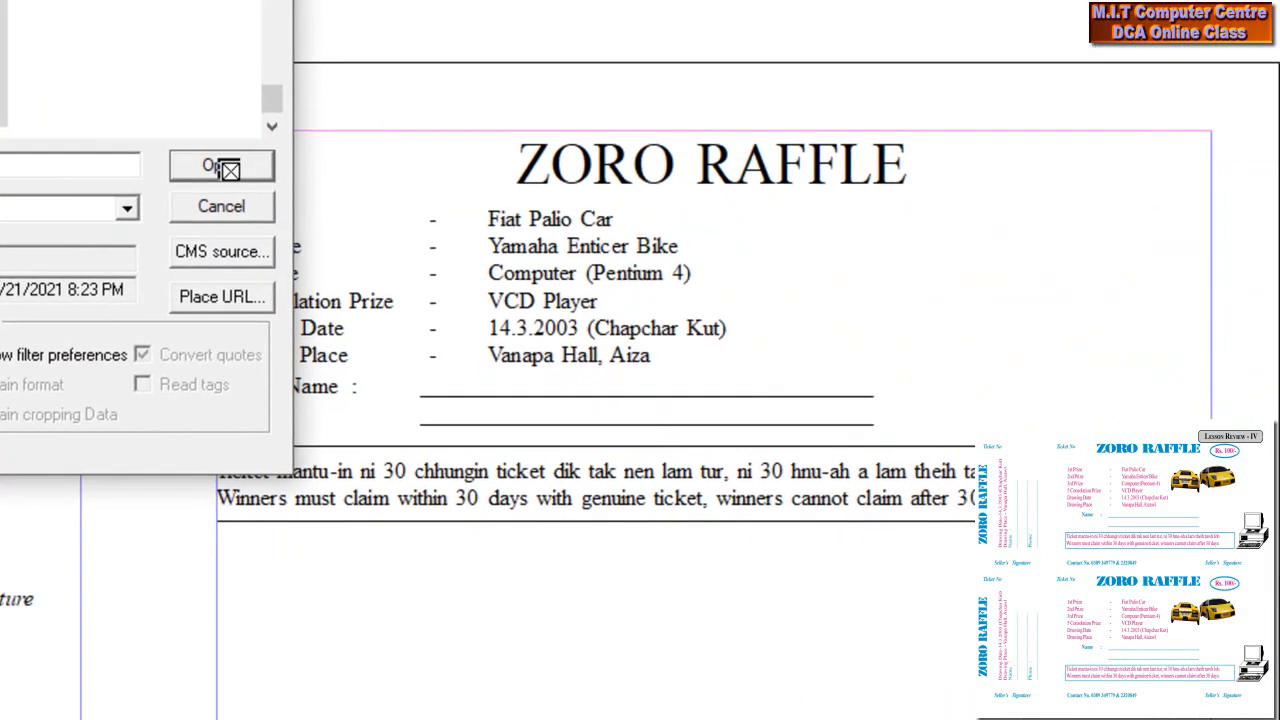
click(692, 487)
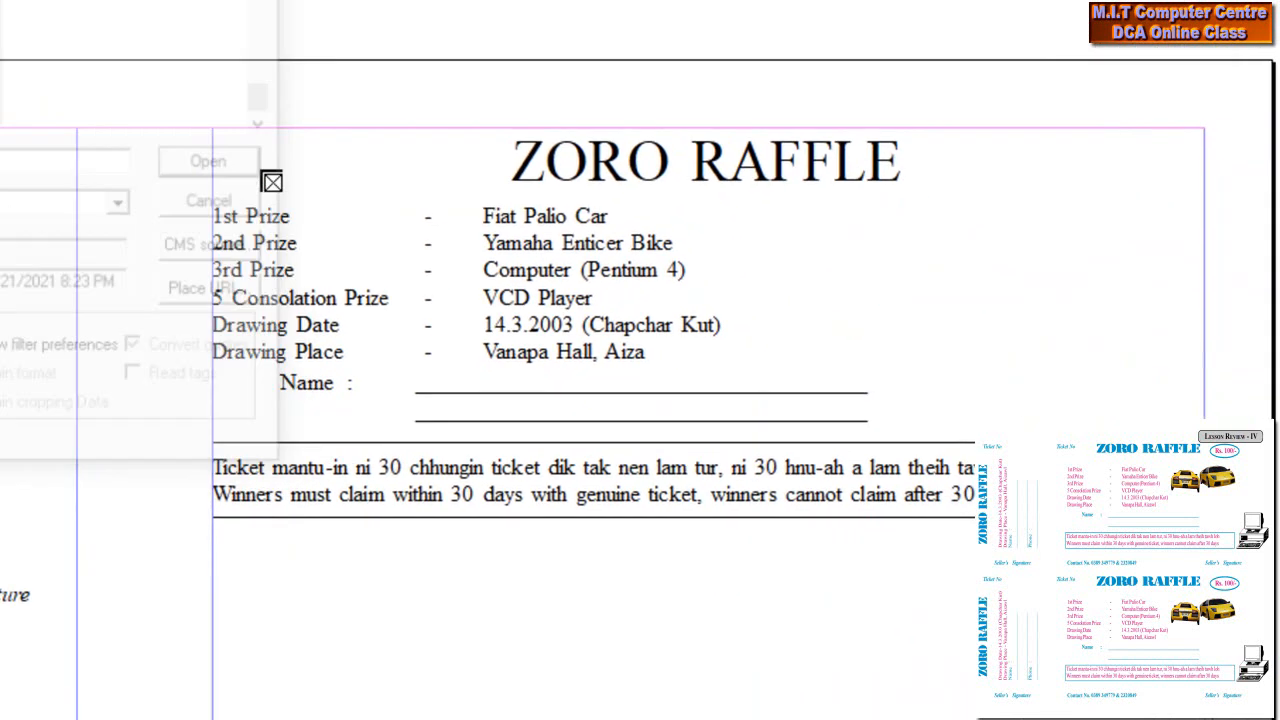
mouse_move(843, 215)
mouse_down()
mouse_move(918, 306)
mouse_move(960, 333)
mouse_up()
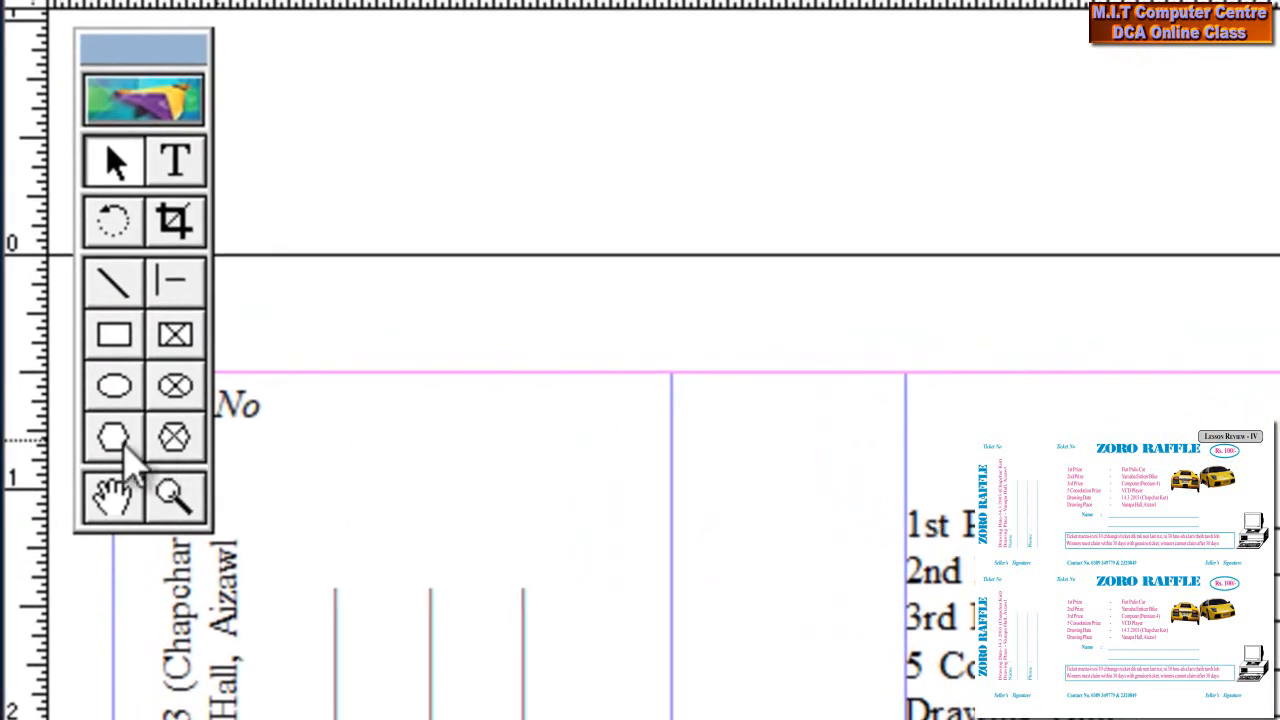
Mask the ponytail photo to a traced polygon of the woman, set stroke to [None], and paste a copy beside it
click(121, 441)
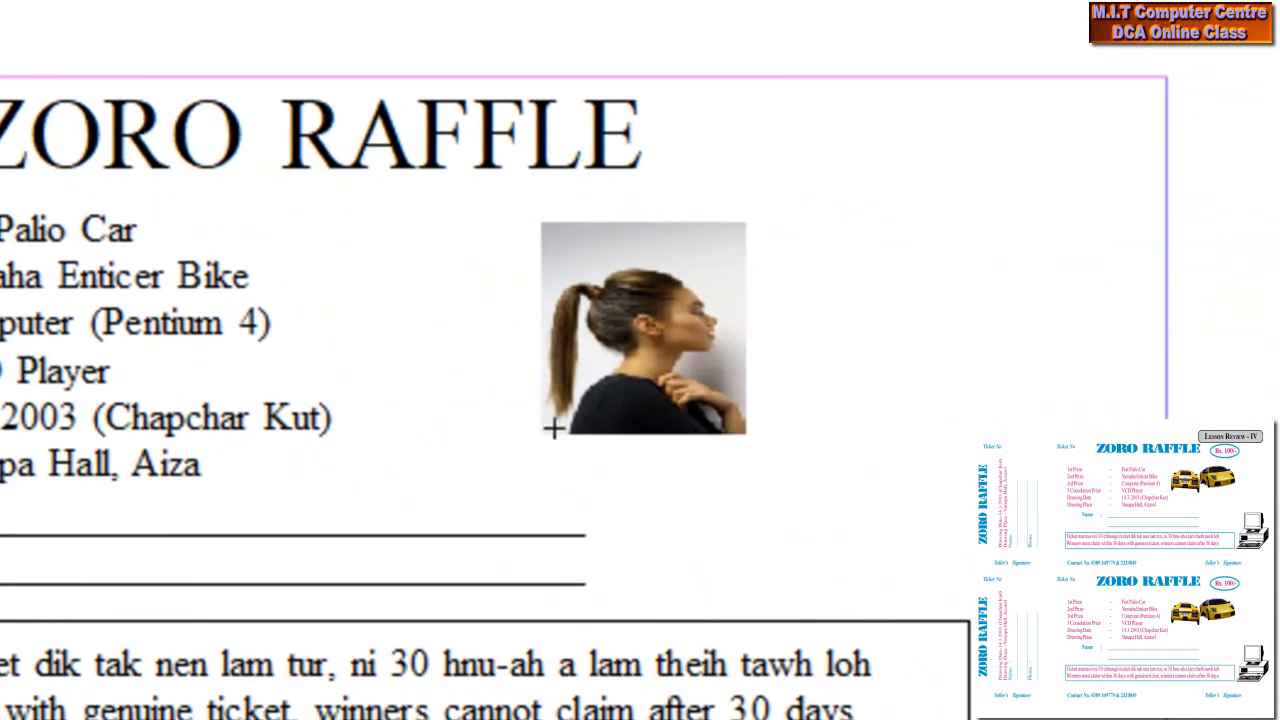
mouse_move(545, 364)
mouse_down()
mouse_move(562, 283)
mouse_move(590, 265)
mouse_move(595, 286)
mouse_move(612, 286)
mouse_move(617, 266)
mouse_move(647, 259)
mouse_move(704, 288)
mouse_move(723, 334)
mouse_move(674, 357)
mouse_move(722, 376)
mouse_move(749, 436)
mouse_move(537, 437)
mouse_up()
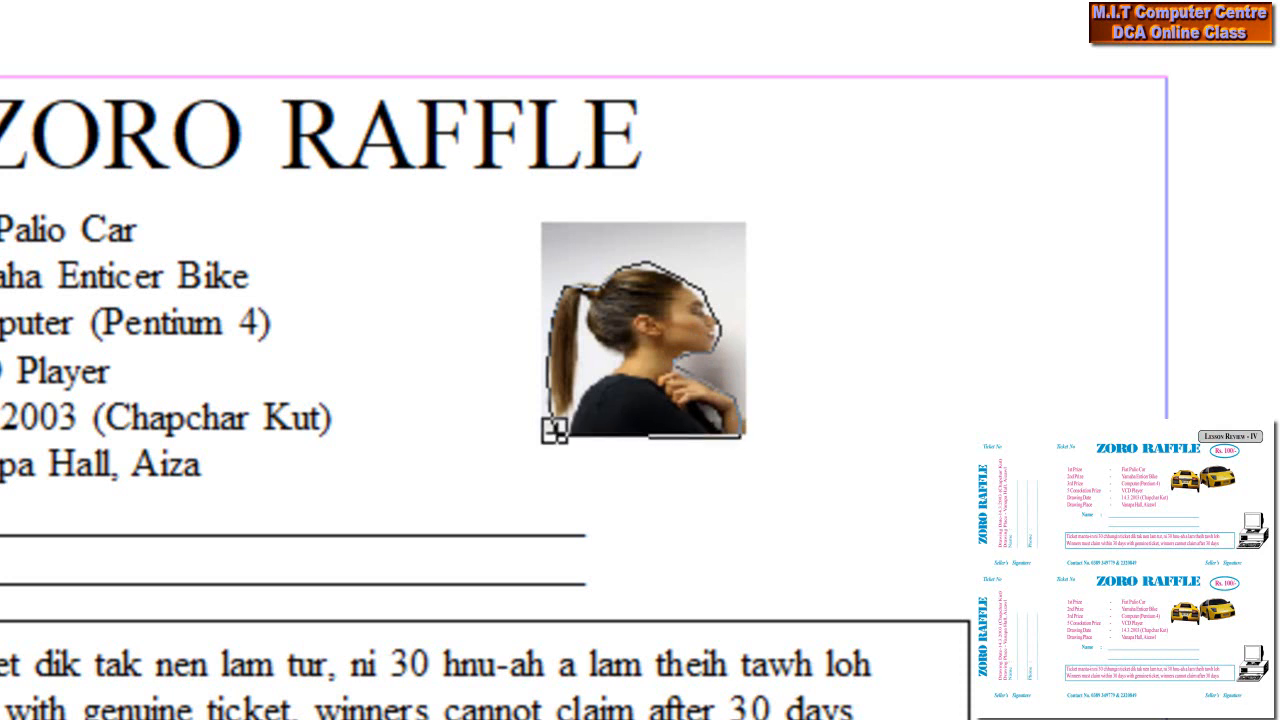
click(27, 190)
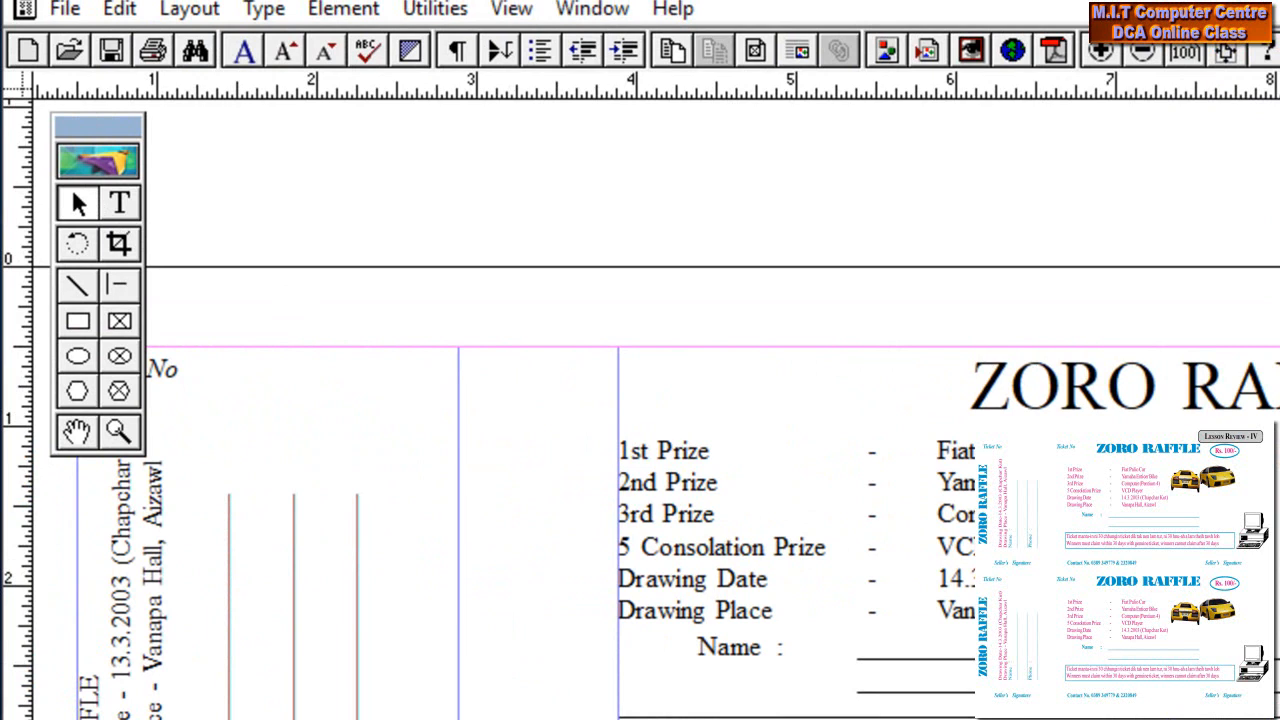
drag(824, 380, 301, 177)
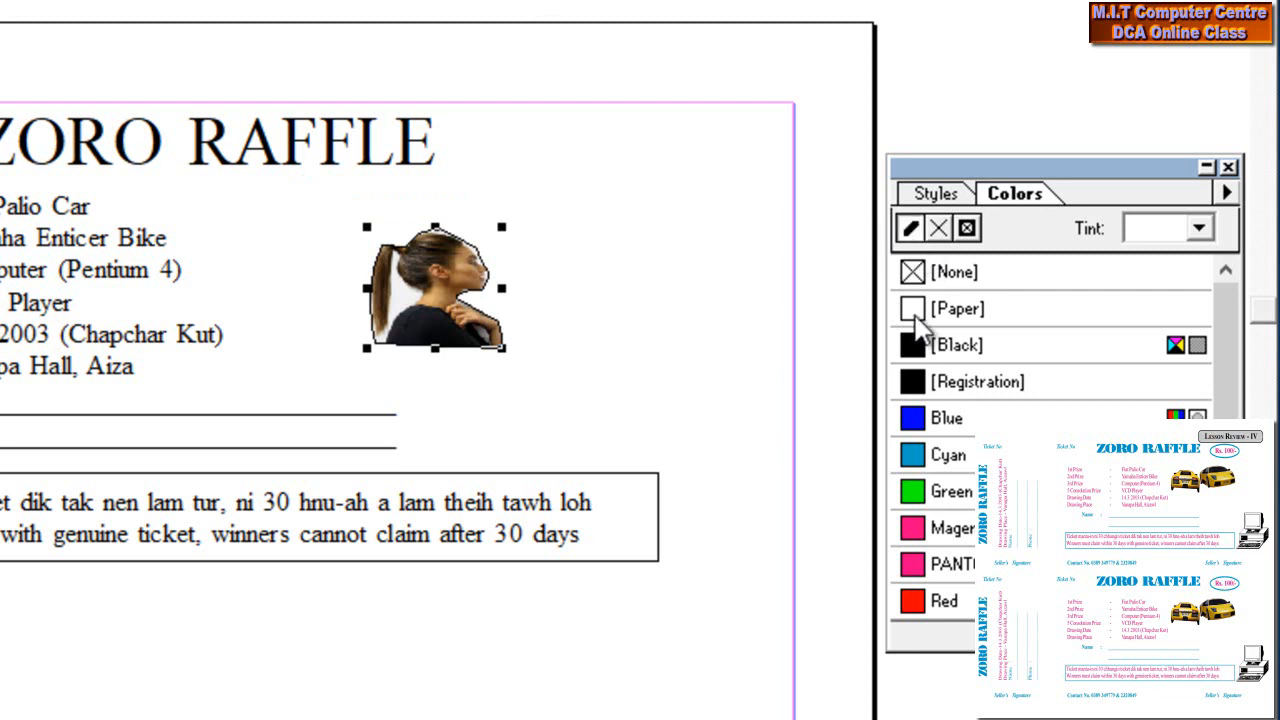
click(952, 276)
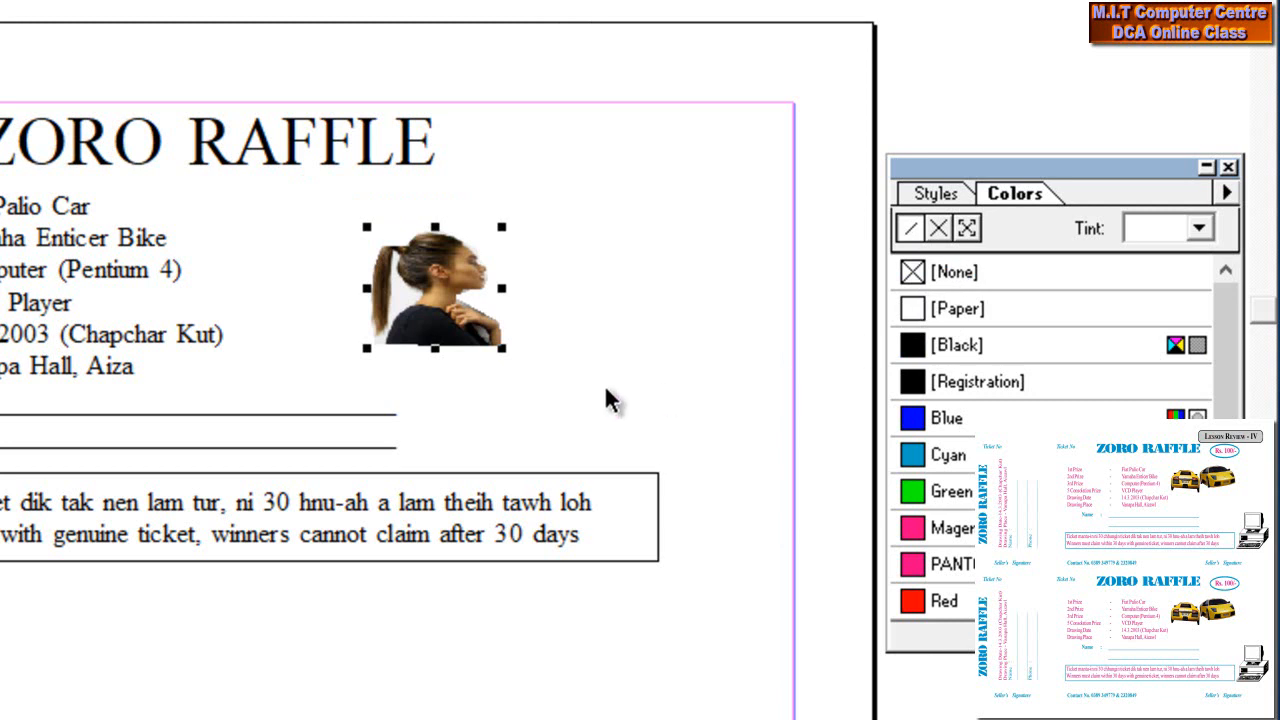
key(ctrl+v)
drag(440, 295, 600, 284)
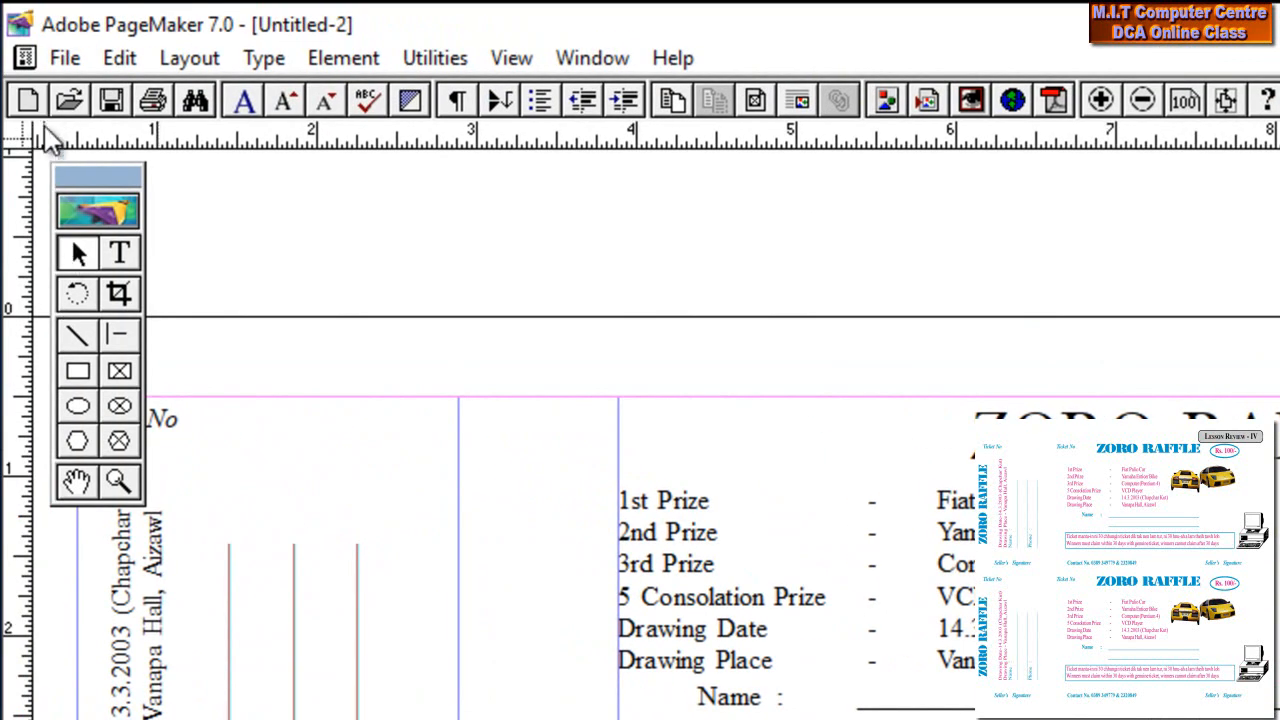
Place IMG-20200811-WA0002 in a small frame right beside the disclaimer box
click(65, 58)
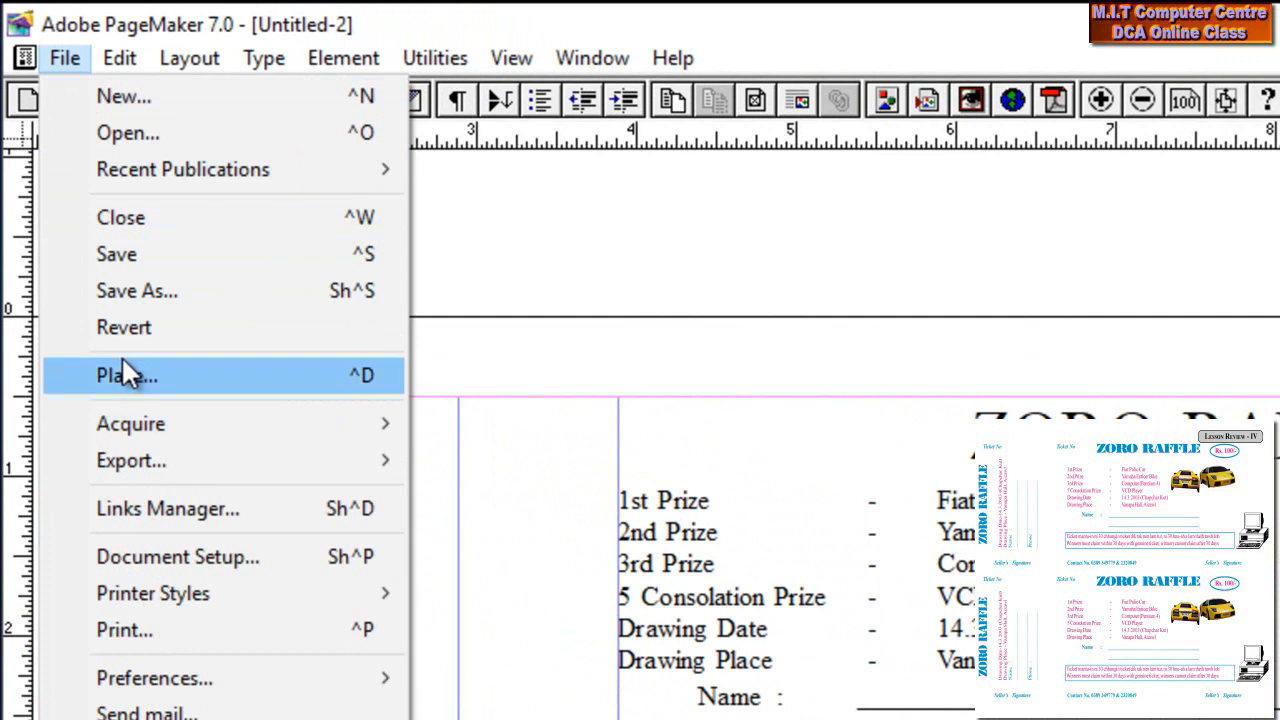
click(123, 360)
click(545, 347)
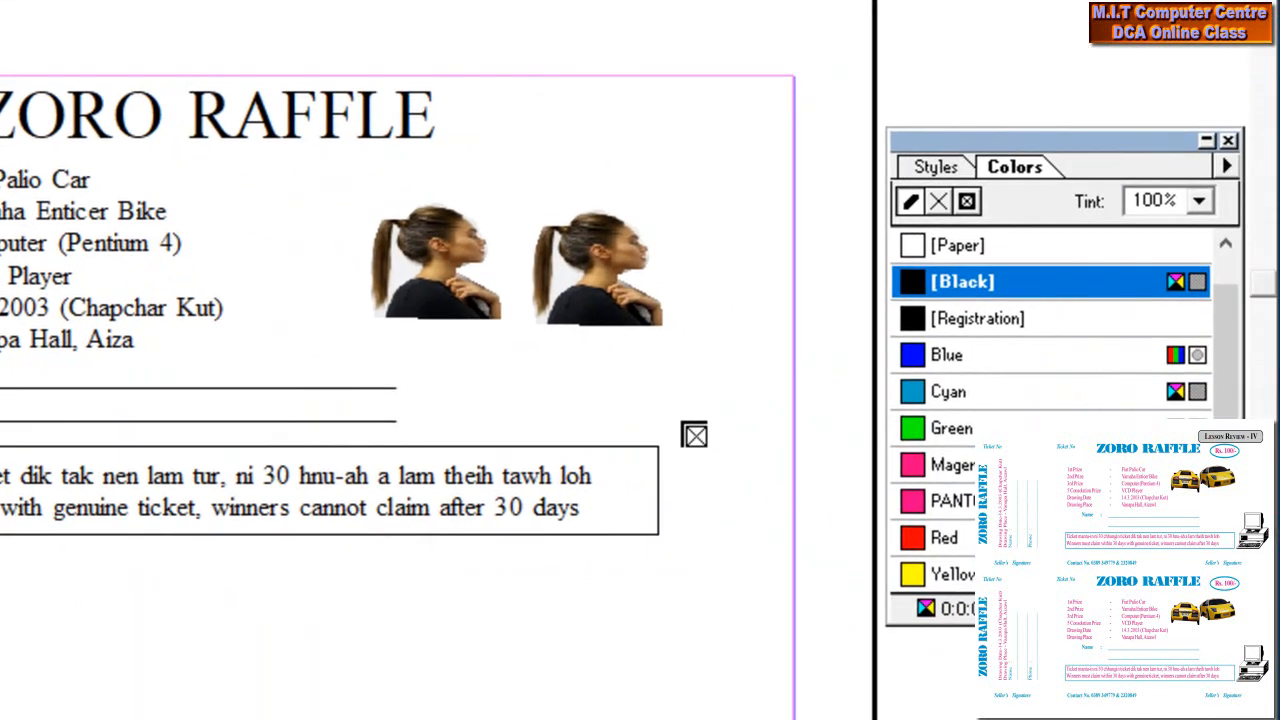
drag(681, 422, 792, 527)
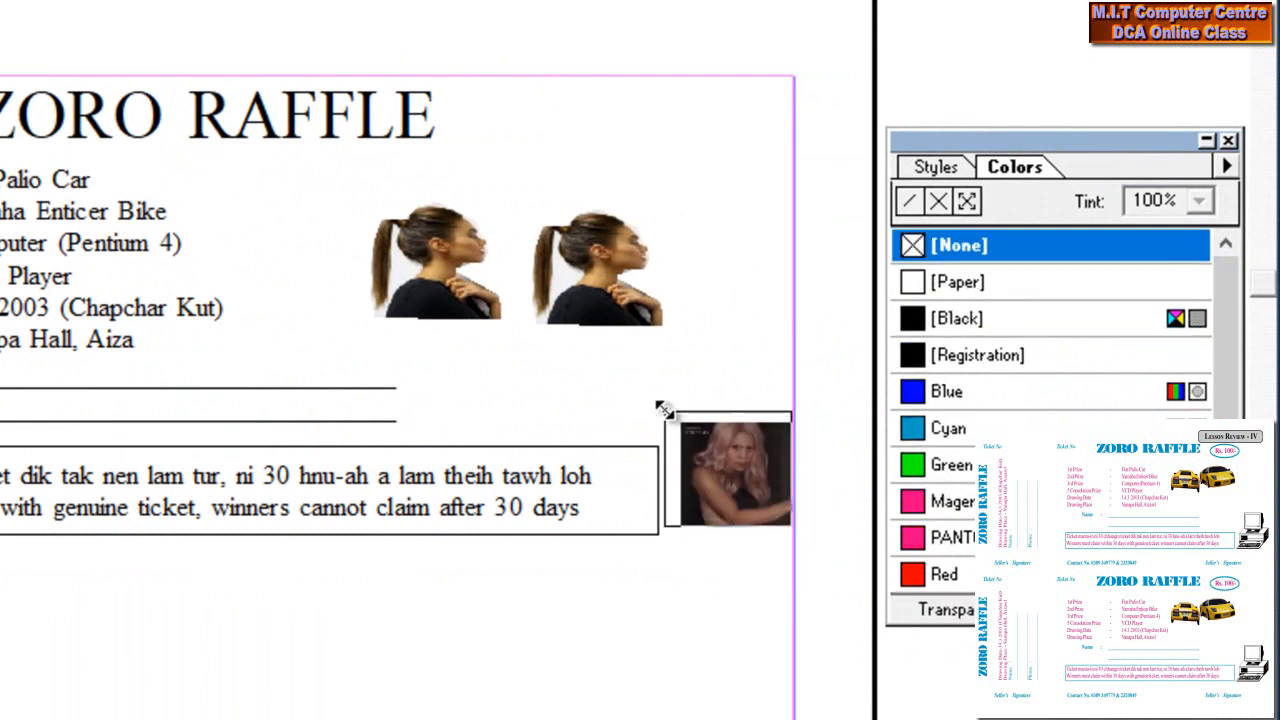
drag(667, 412, 663, 410)
click(725, 440)
drag(725, 440, 727, 448)
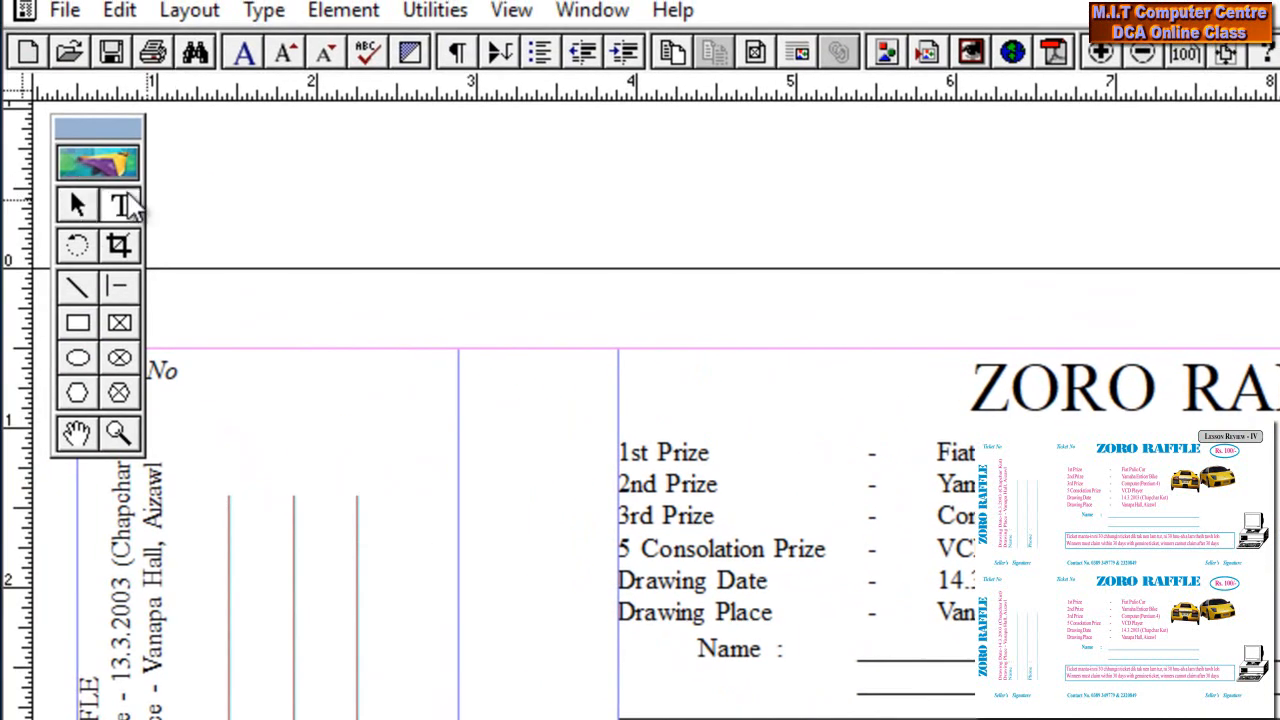
Add an italic 'Ticket No' label at the ticket's top-left, left of the ZORO RAFFLE heading
click(128, 206)
drag(596, 222, 792, 260)
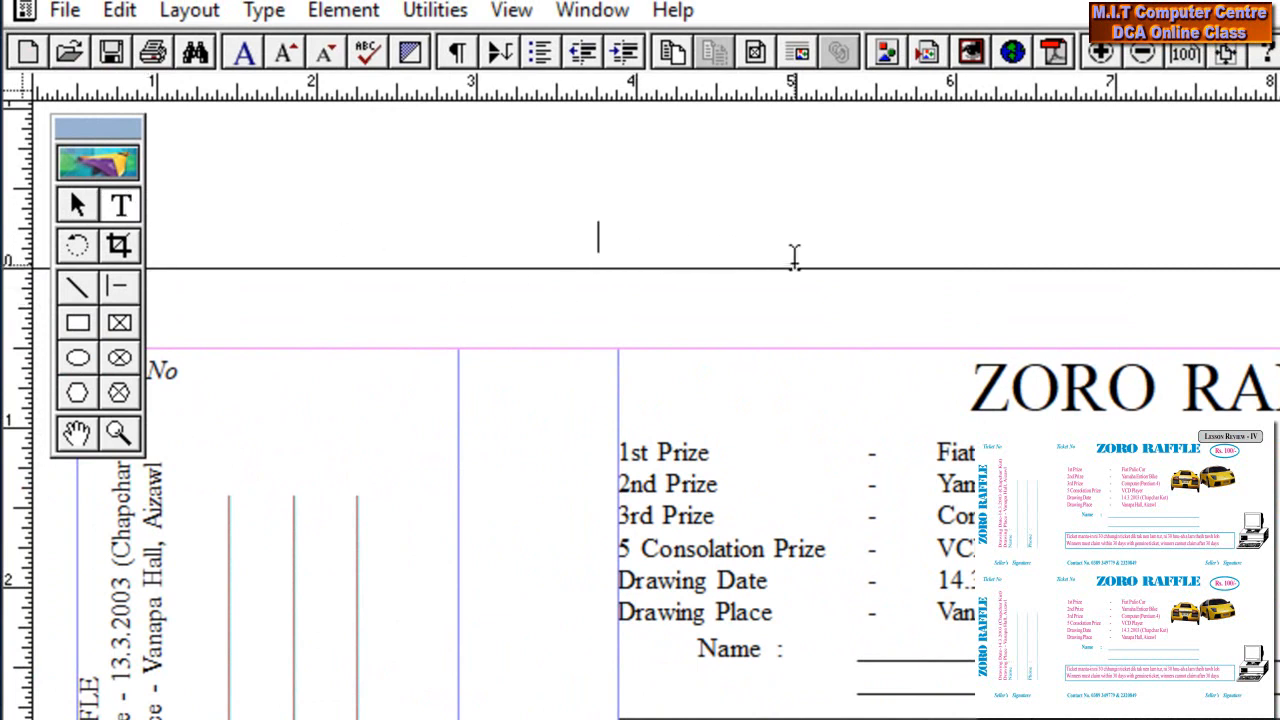
text(Ticket)
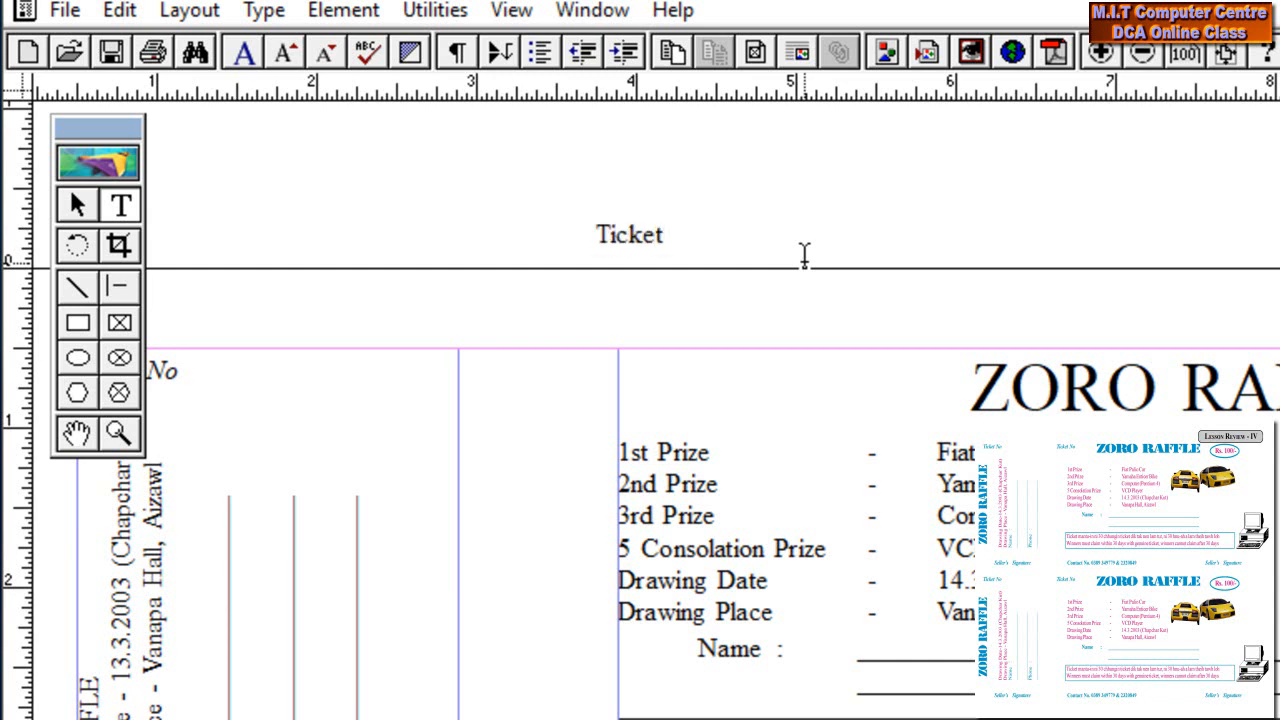
text( No)
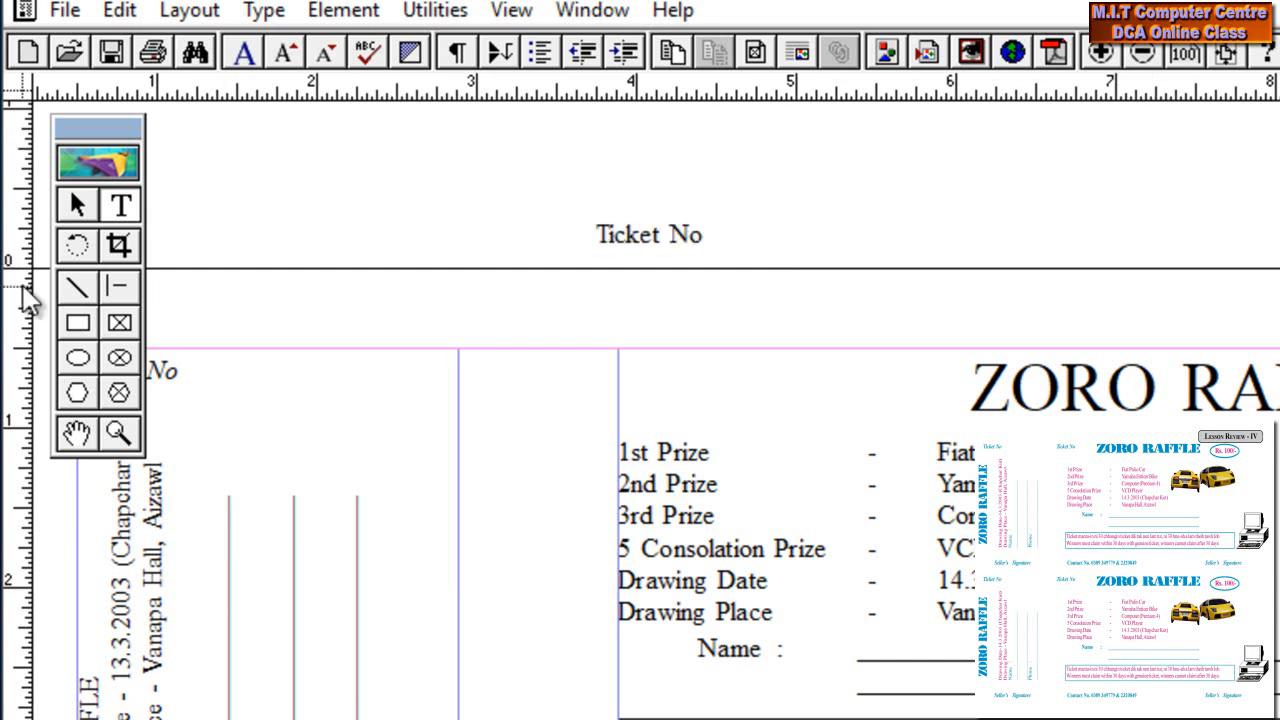
key(ctrl+a)
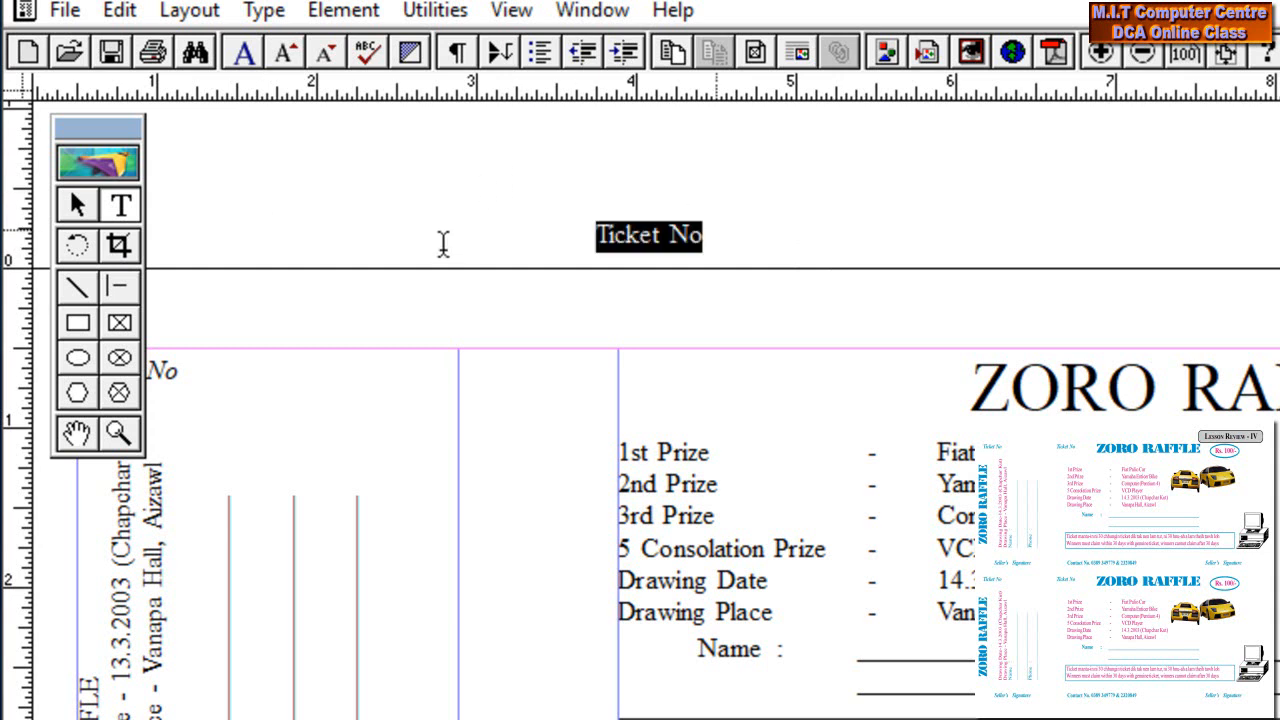
key(ctrl+shift+i)
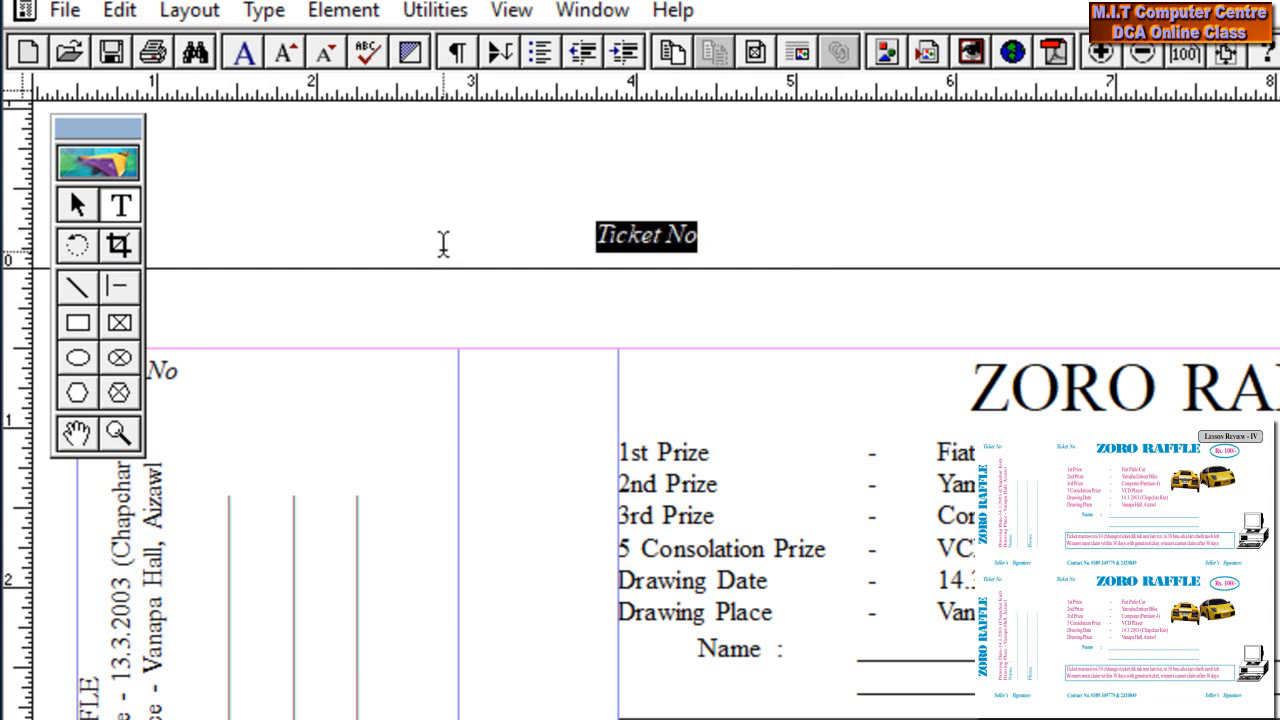
click(78, 205)
drag(672, 234, 637, 351)
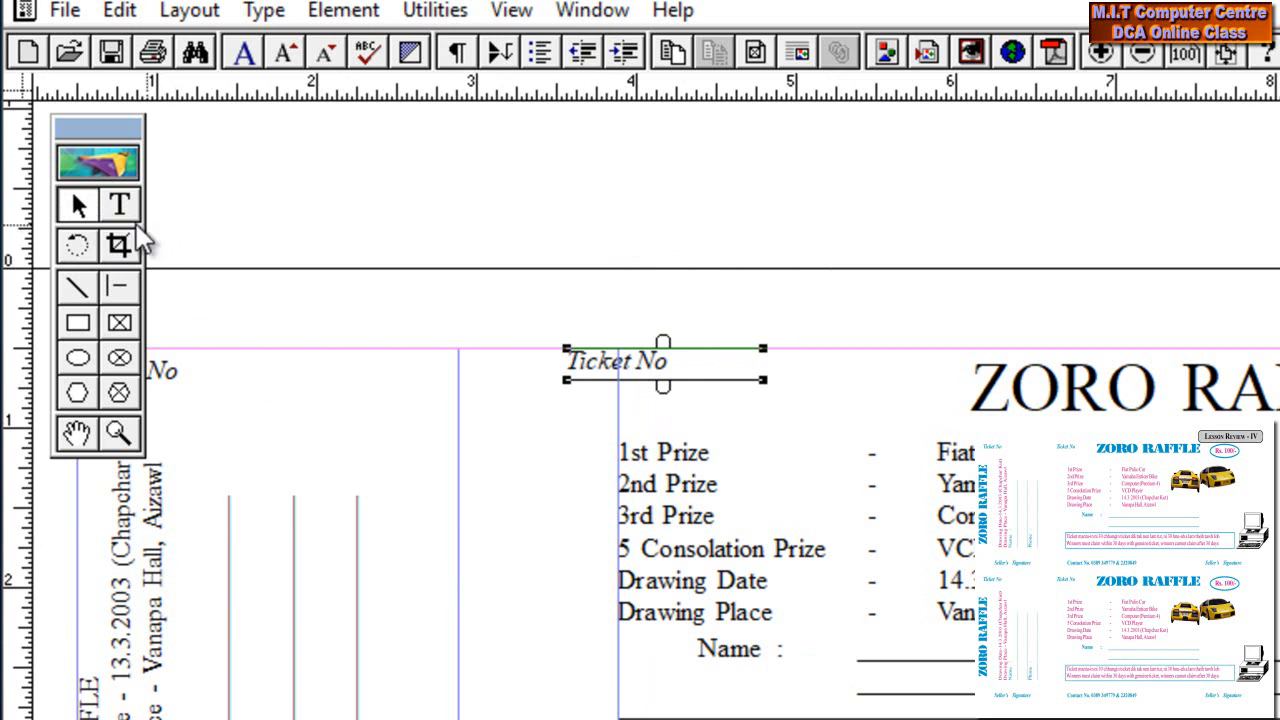
Type a 'Contact No.' line with the phone numbers below the disclaimer, then 'Seller's Signature' to its right
click(85, 524)
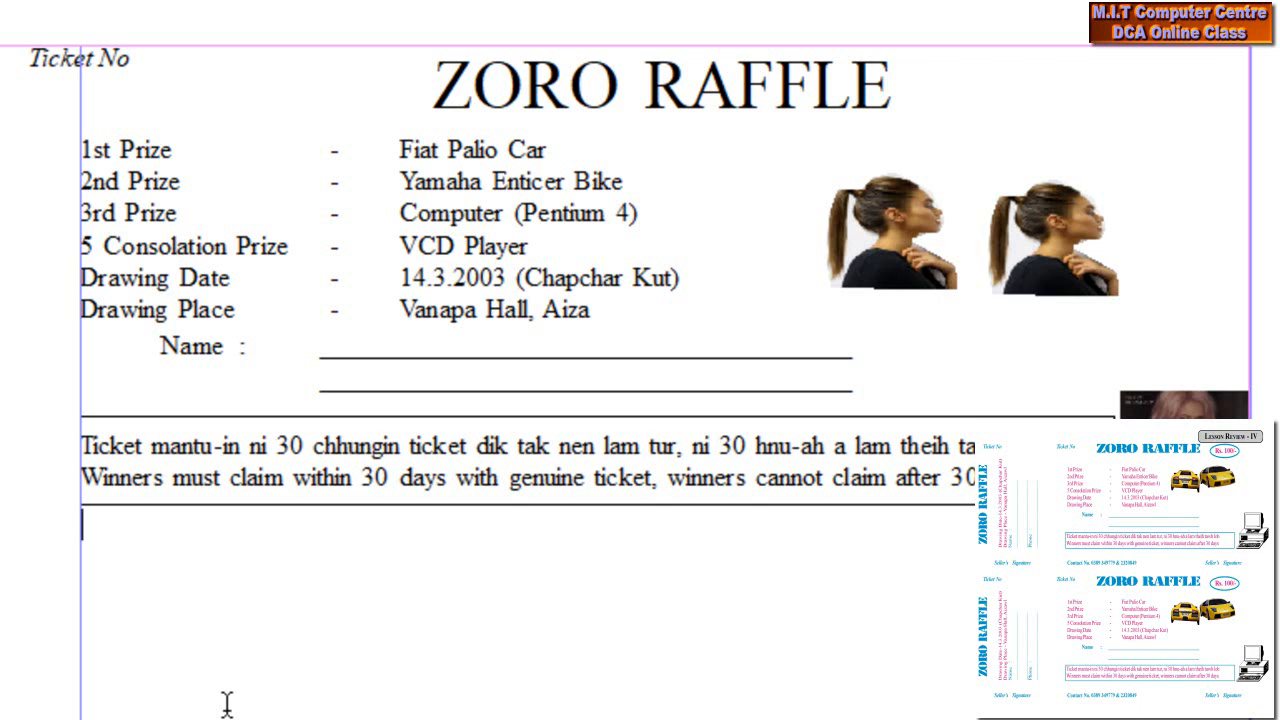
text(Contact No)
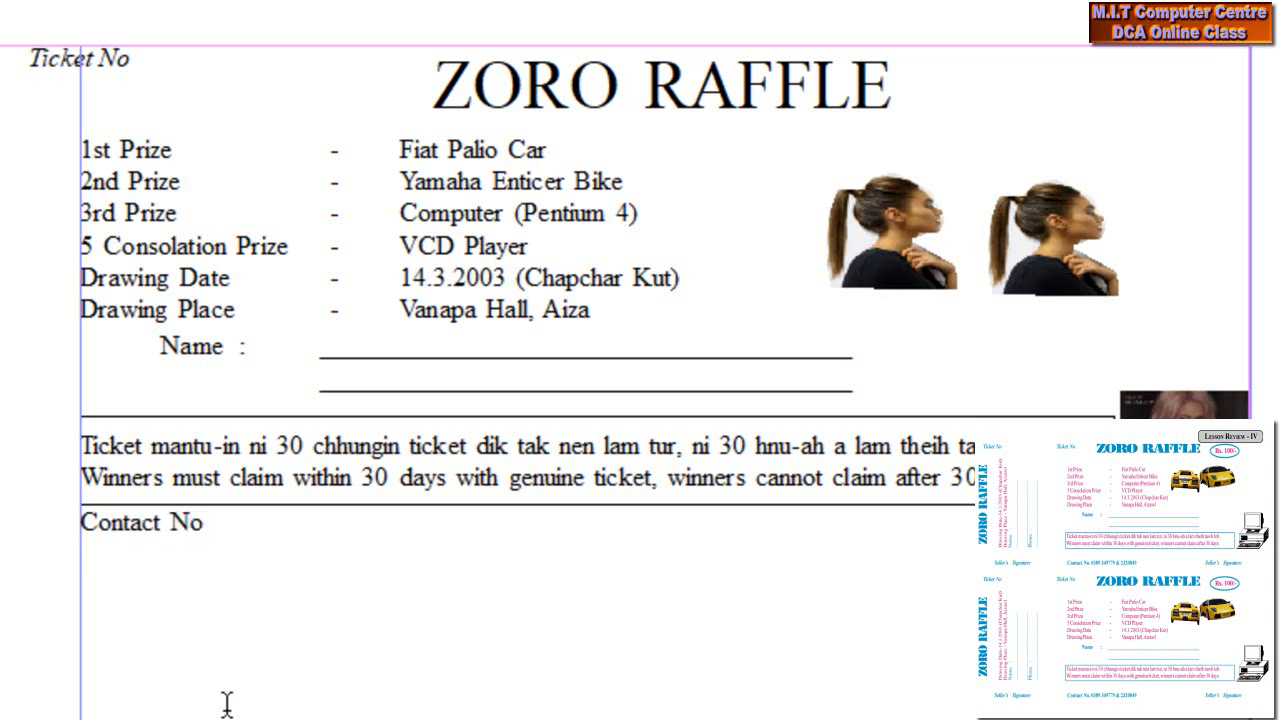
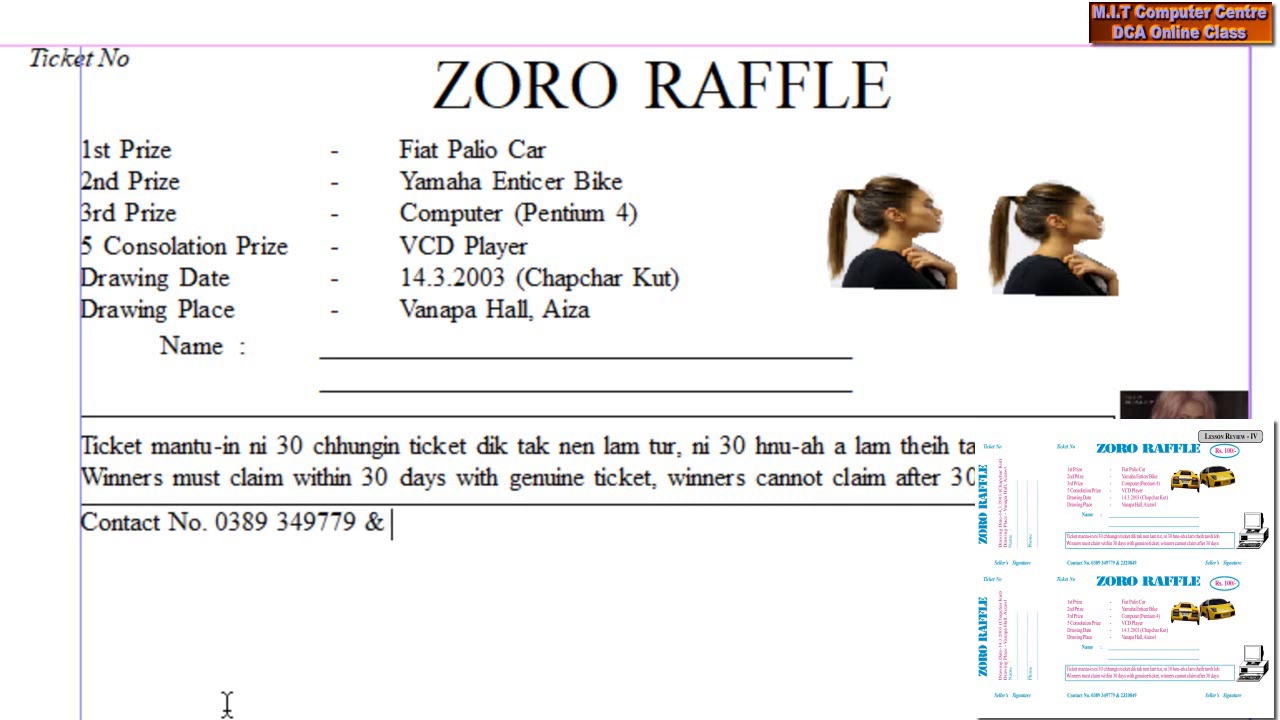
text(2321456)
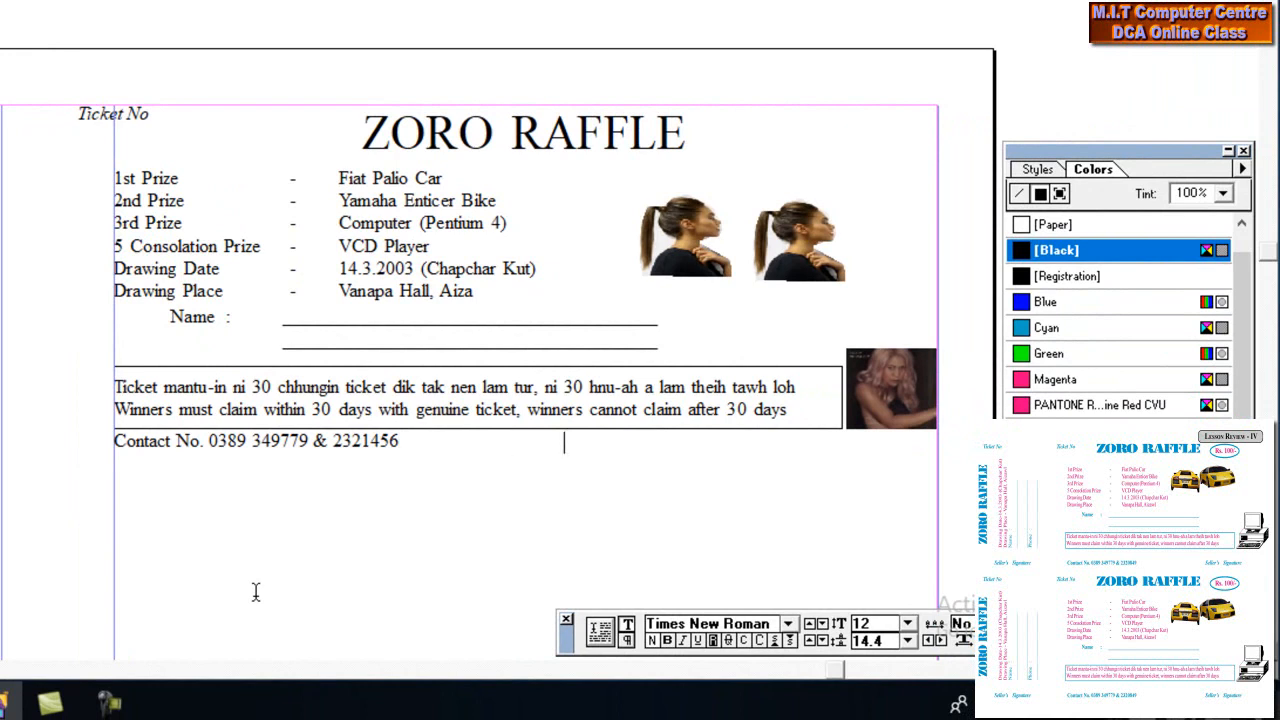
text(Sellers)
key(BackSpace)
text('s)
text( Signat)
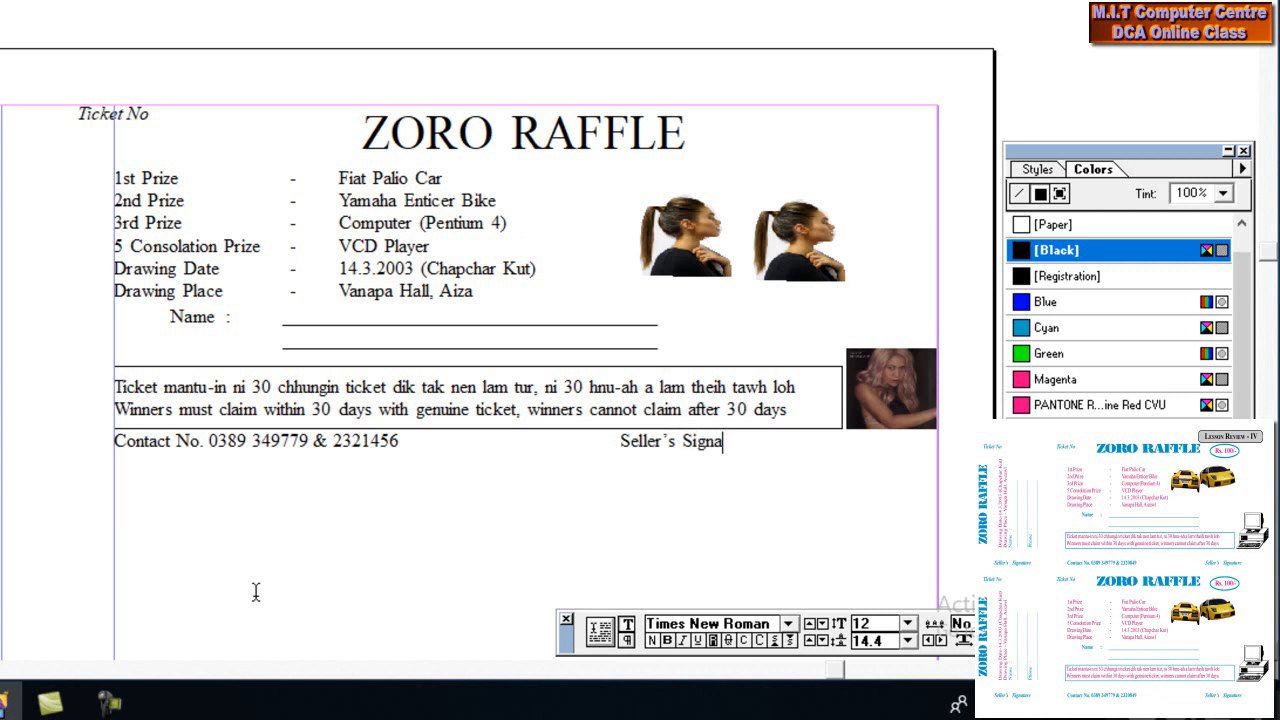
text(ure)
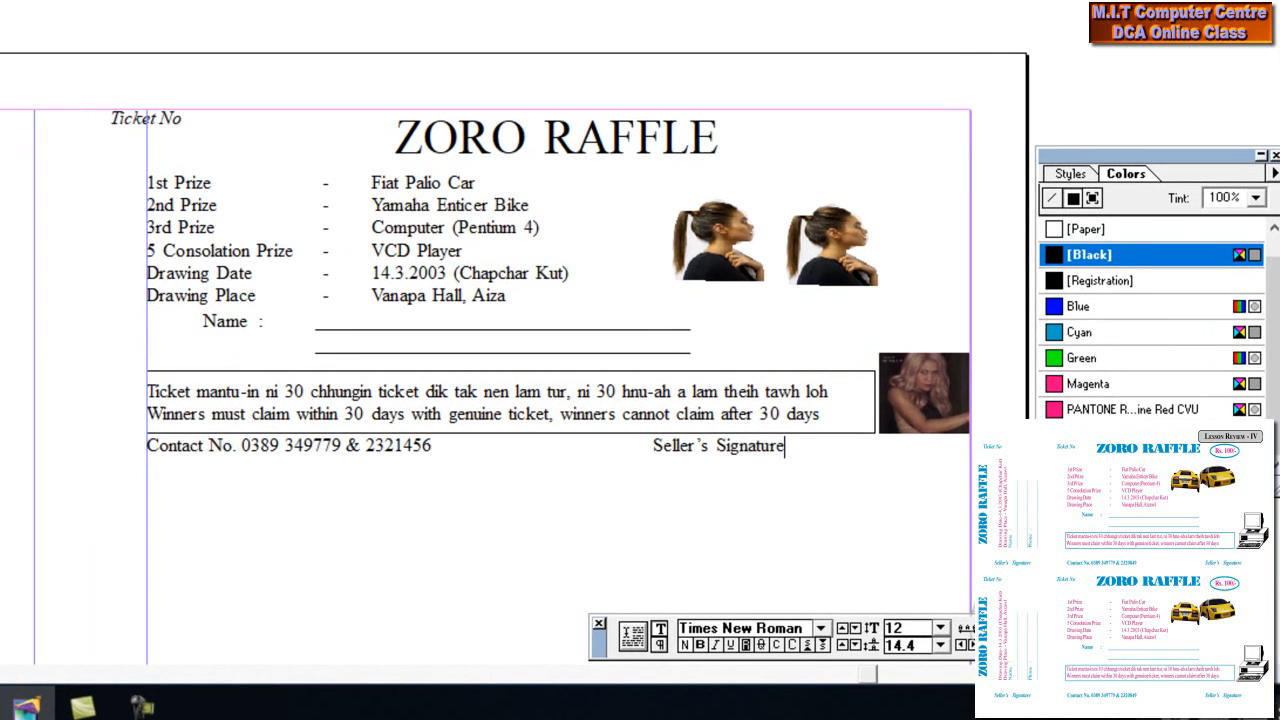
Nudge the contact line down two steps
click(321, 445)
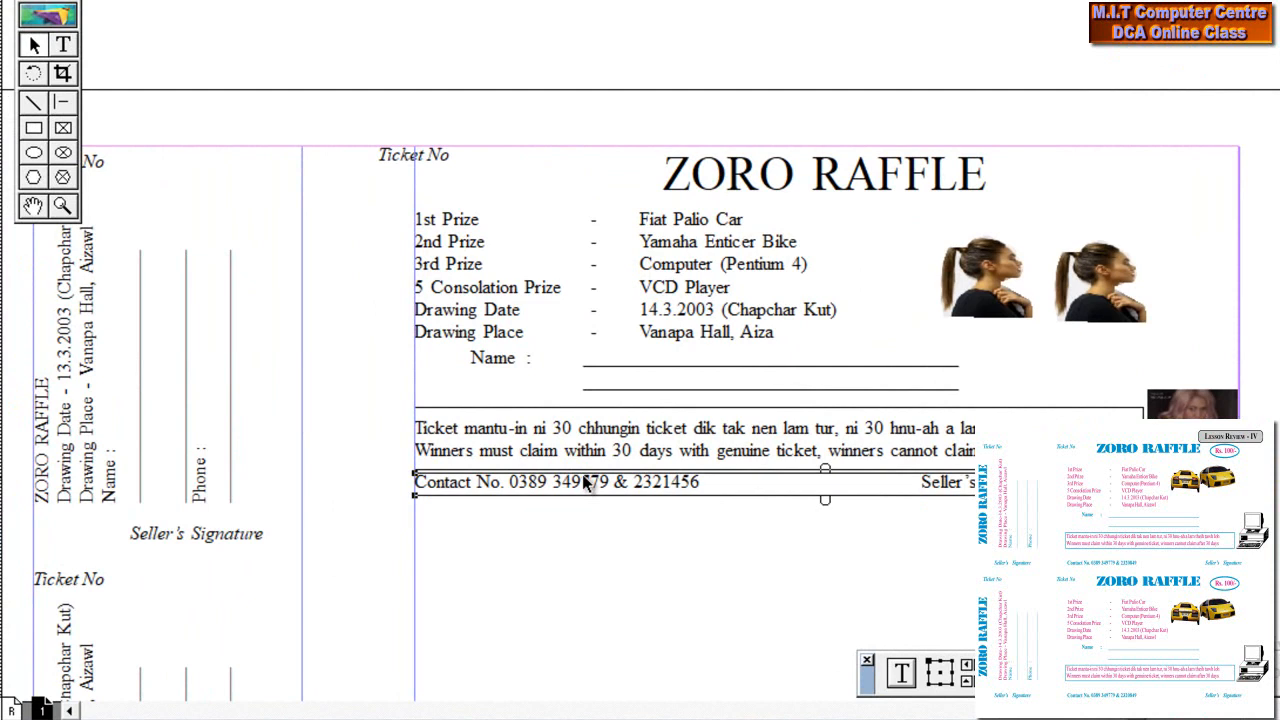
key(Down)
key(Down)
key(Down)
key(Down)
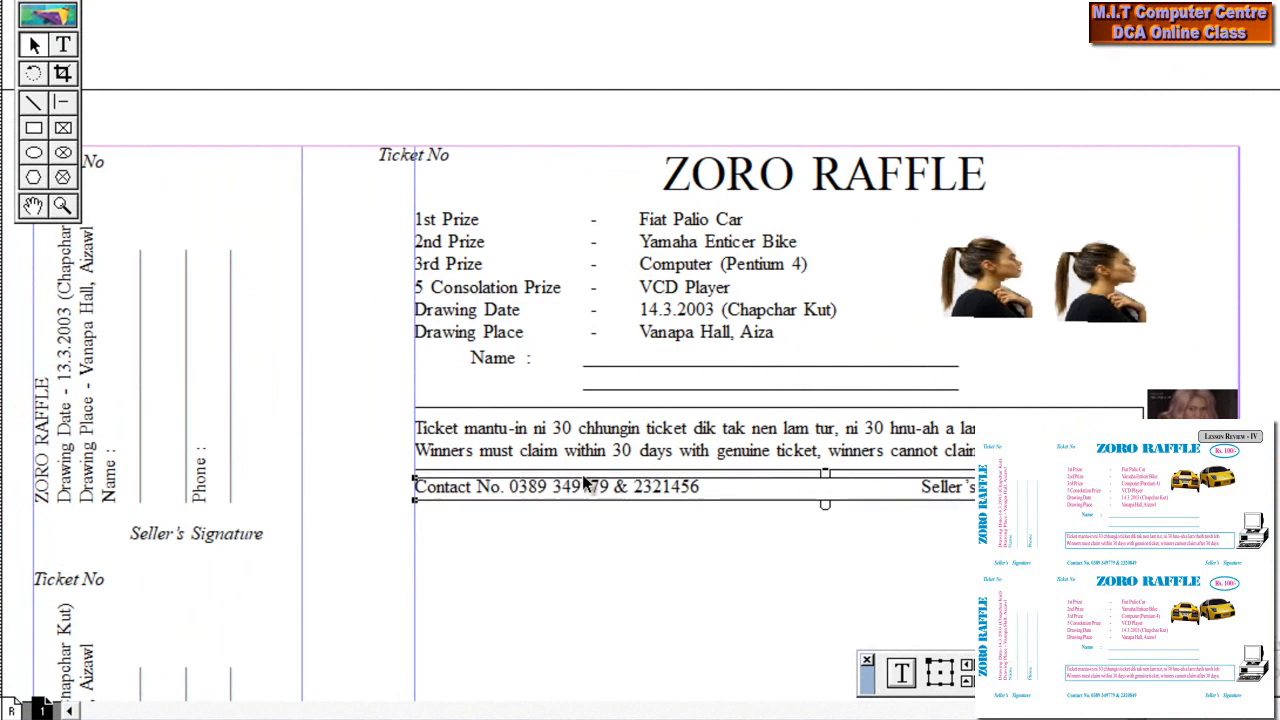
key(Down)
key(Down)
key(Down)
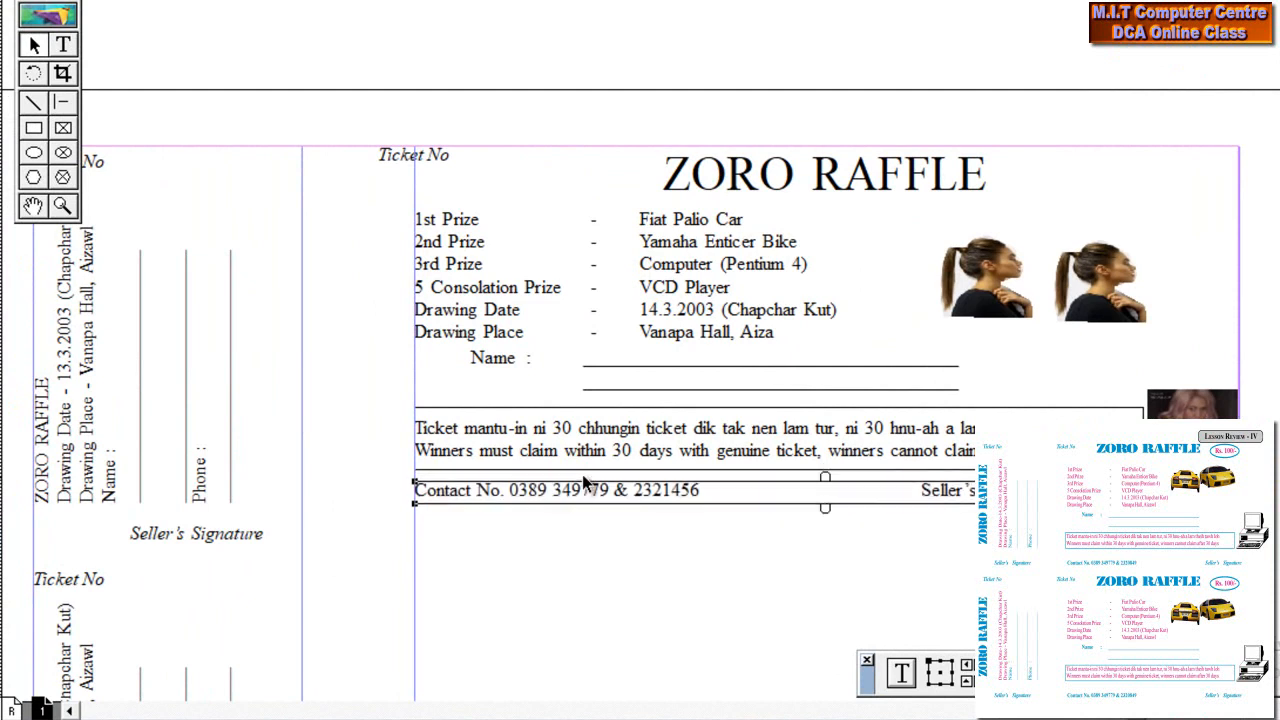
click(584, 575)
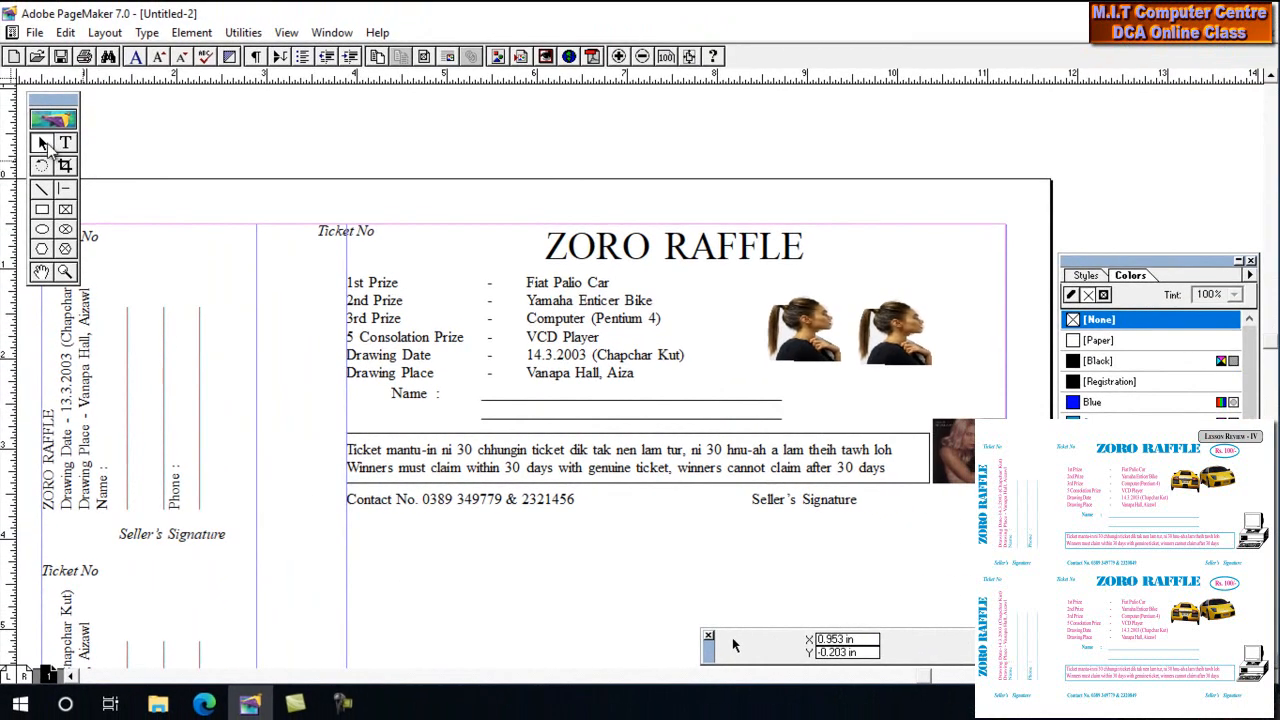
Group all ticket objects and paste a duplicate aligned directly below the first ticket
drag(1050, 650, 304, 184)
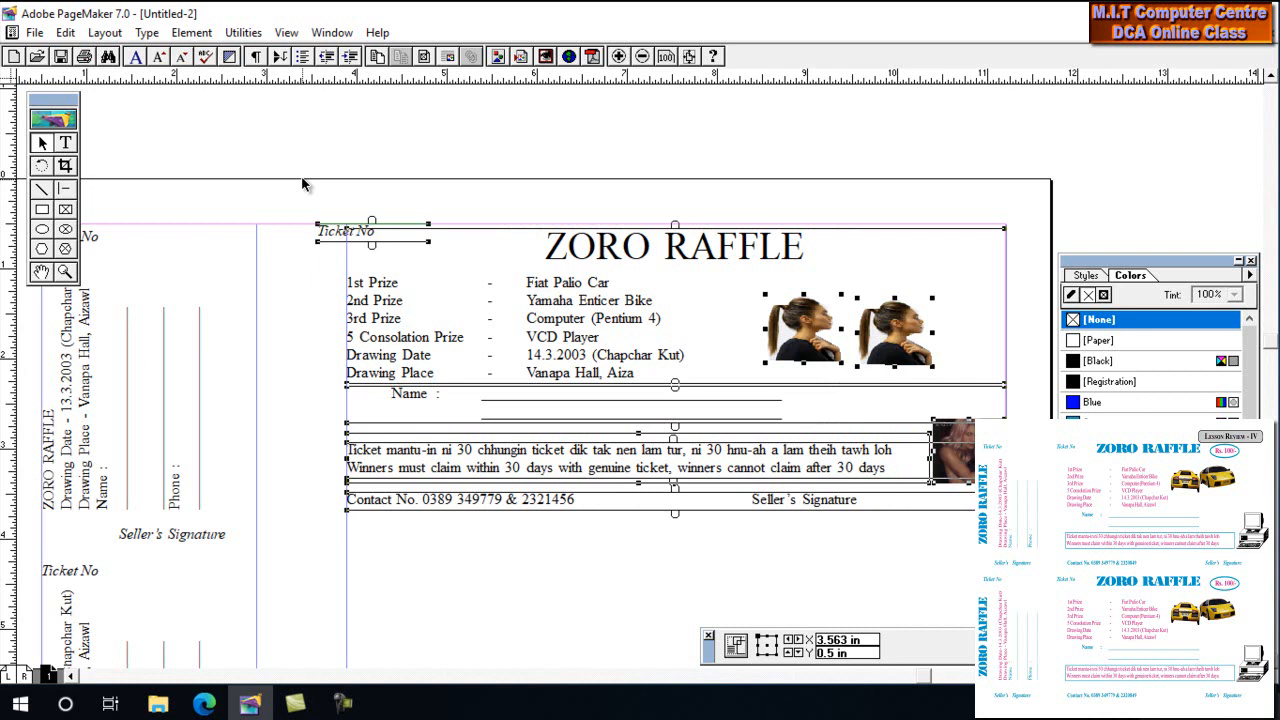
key(ctrl+g)
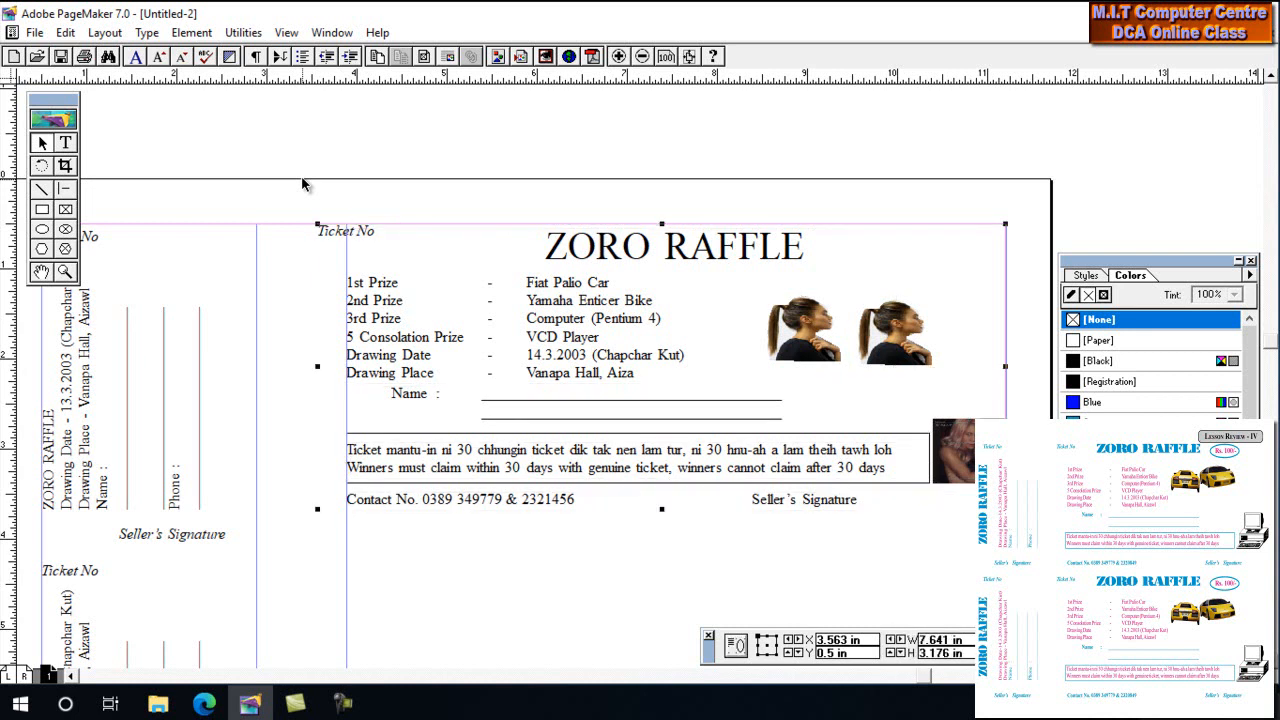
key(ctrl+v)
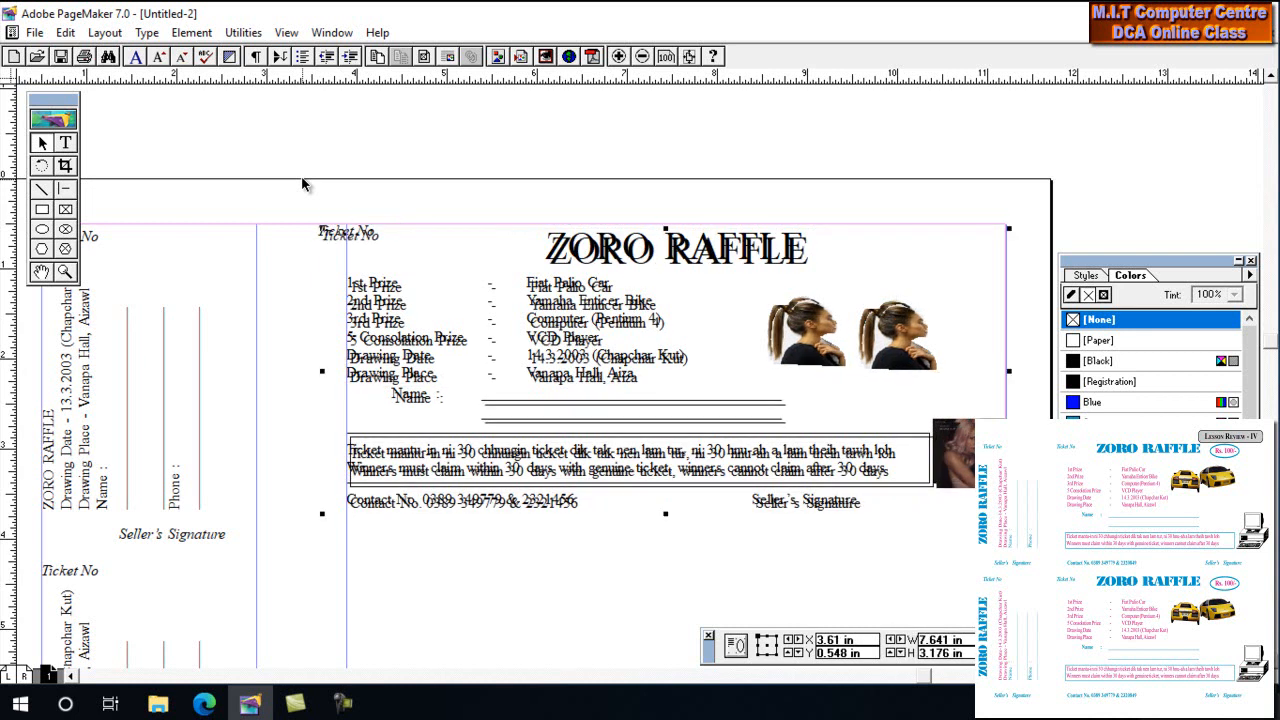
drag(428, 284, 397, 102)
drag(432, 200, 514, 503)
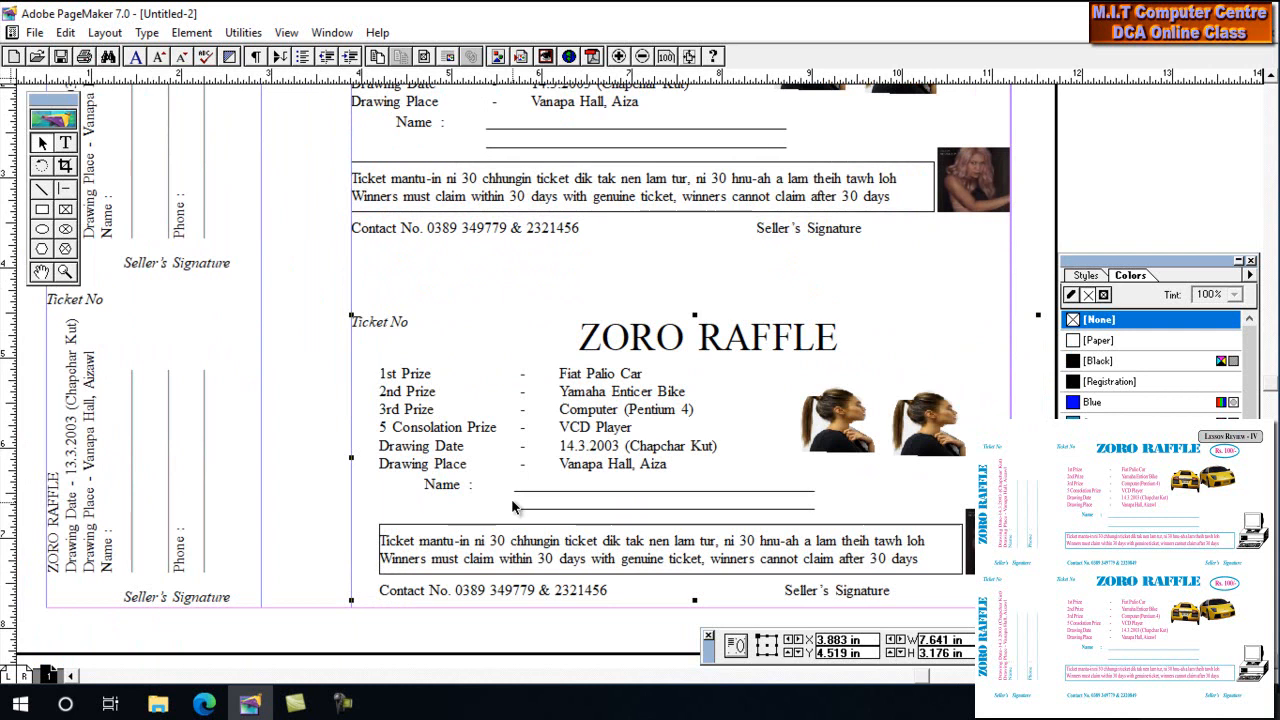
key(Down)
key(Up)
key(Up)
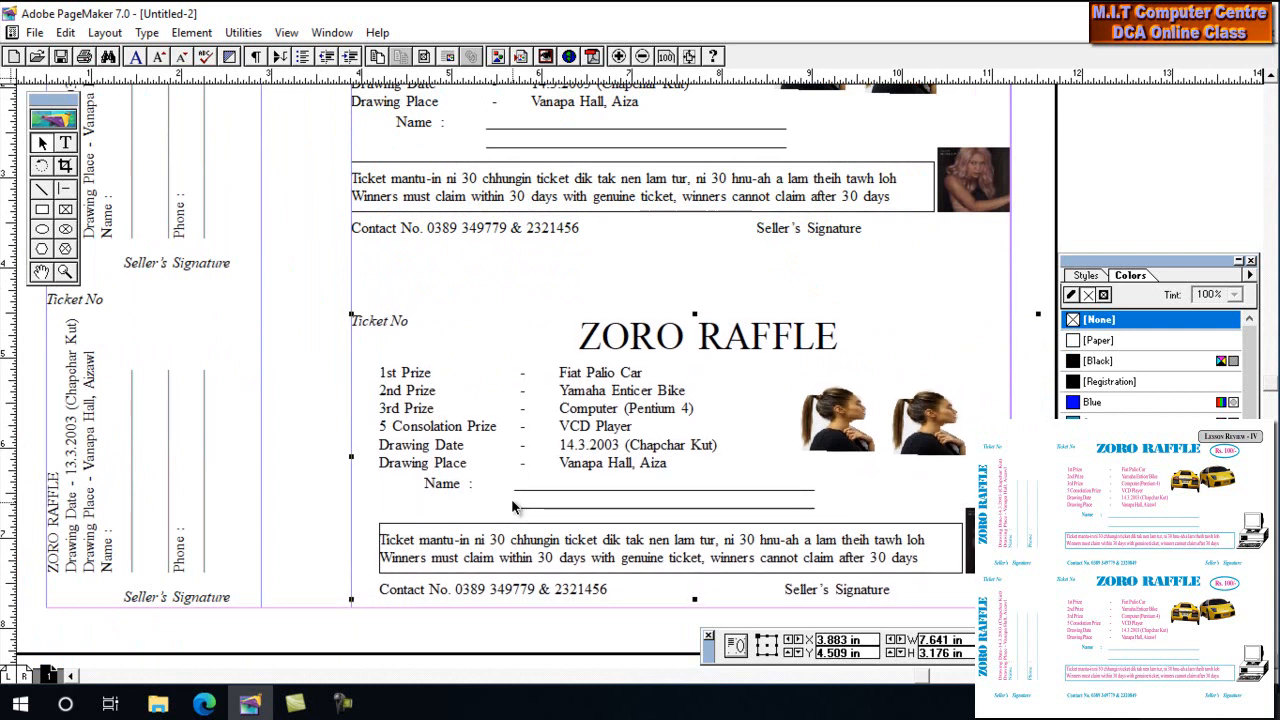